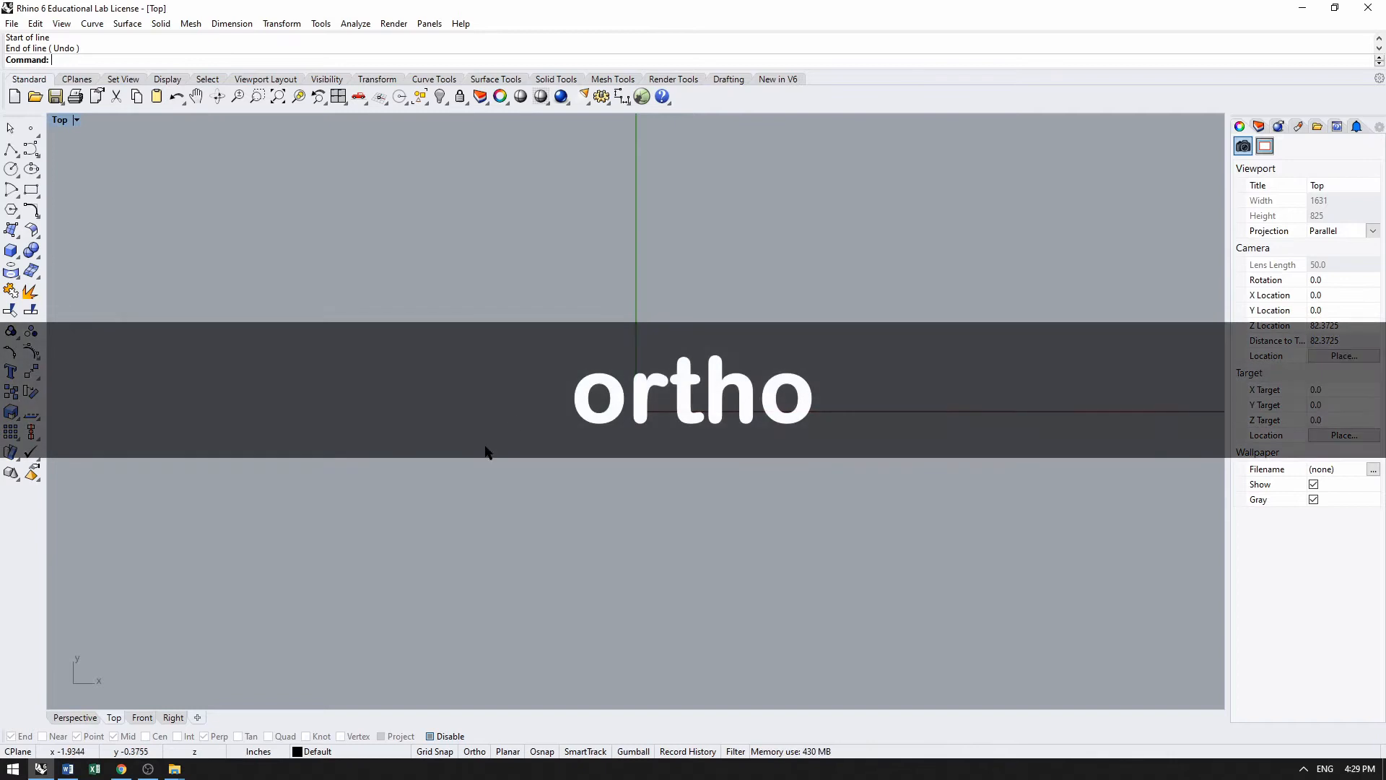
Step: Turn on Ortho so that lines are constrained to horizontal and vertical directions
click(475, 752)
click(474, 752)
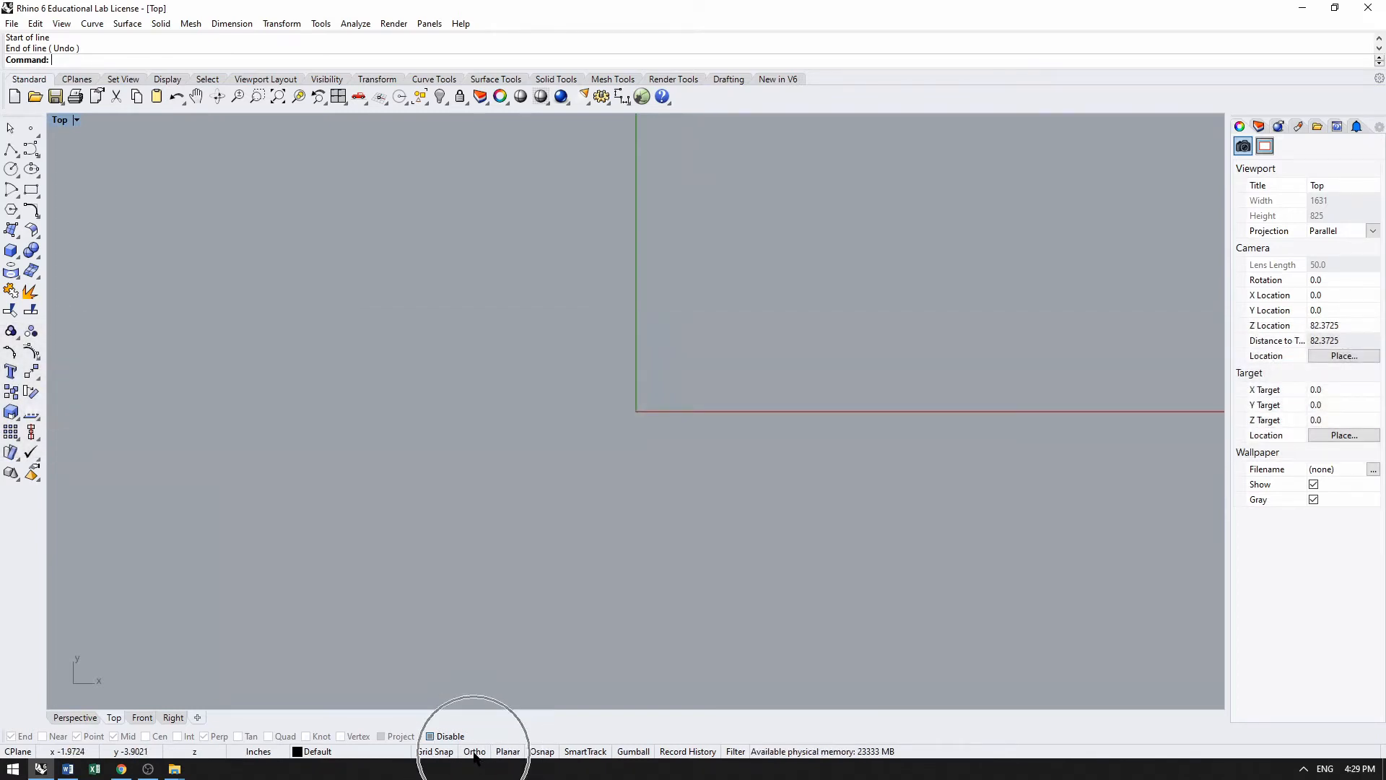
click(474, 752)
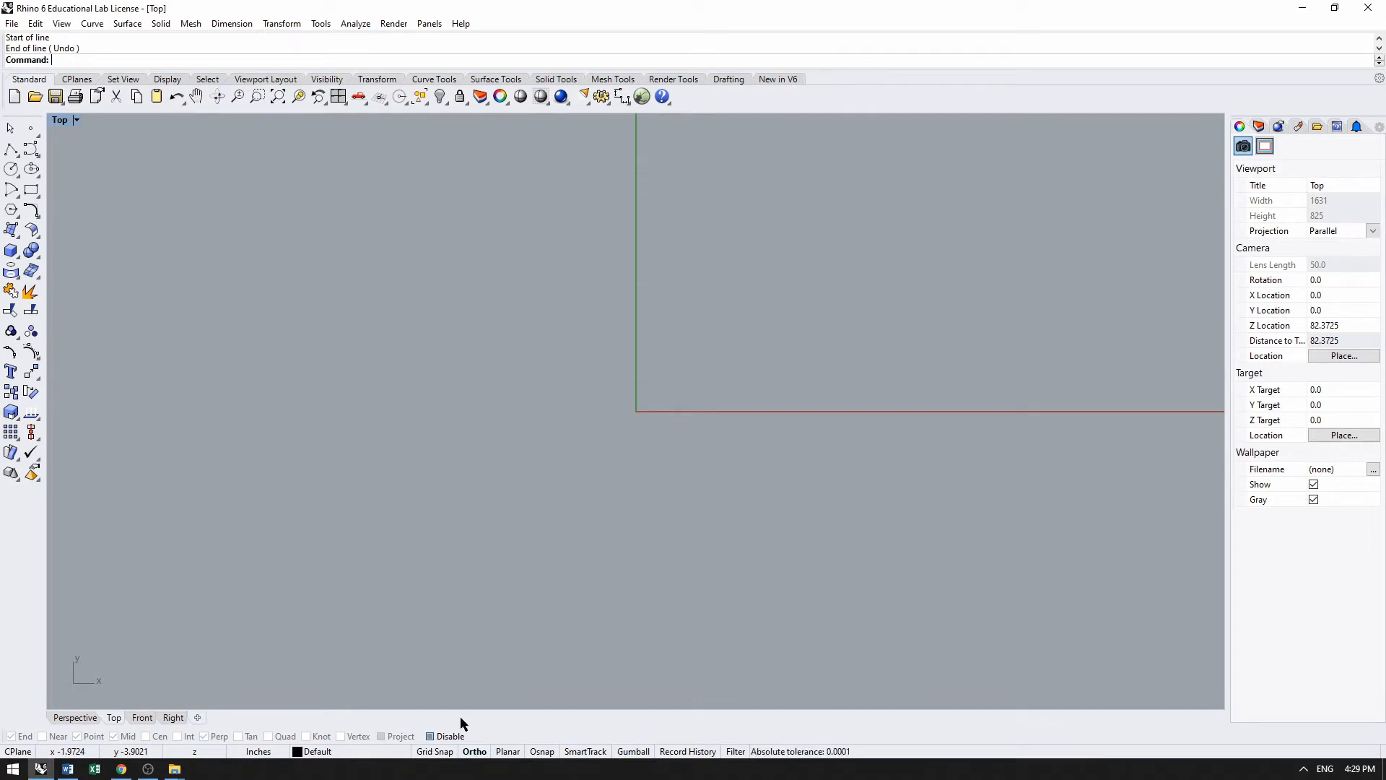
Step: Start a line below and left of the origin and toggle Ortho off and on to compare free and constrained directions
right_click(11, 148)
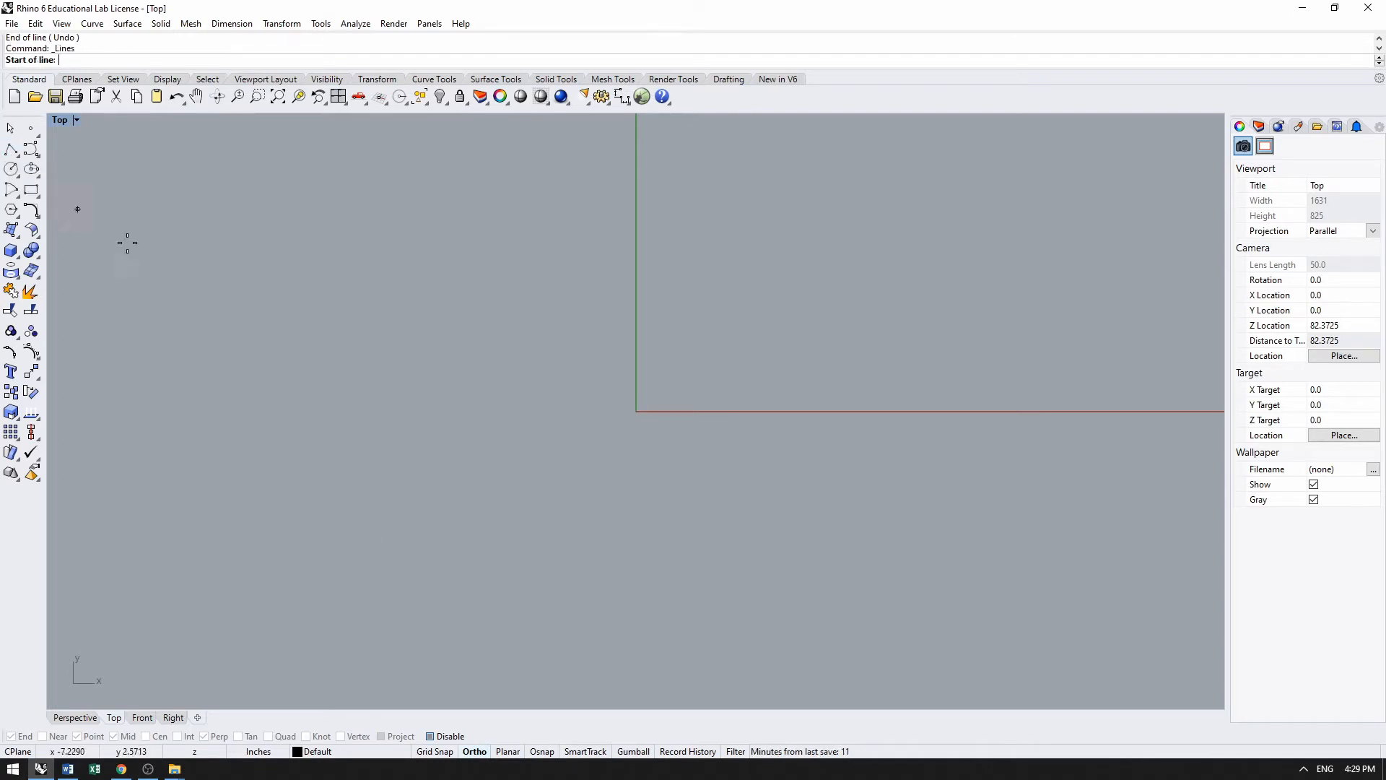
click(360, 509)
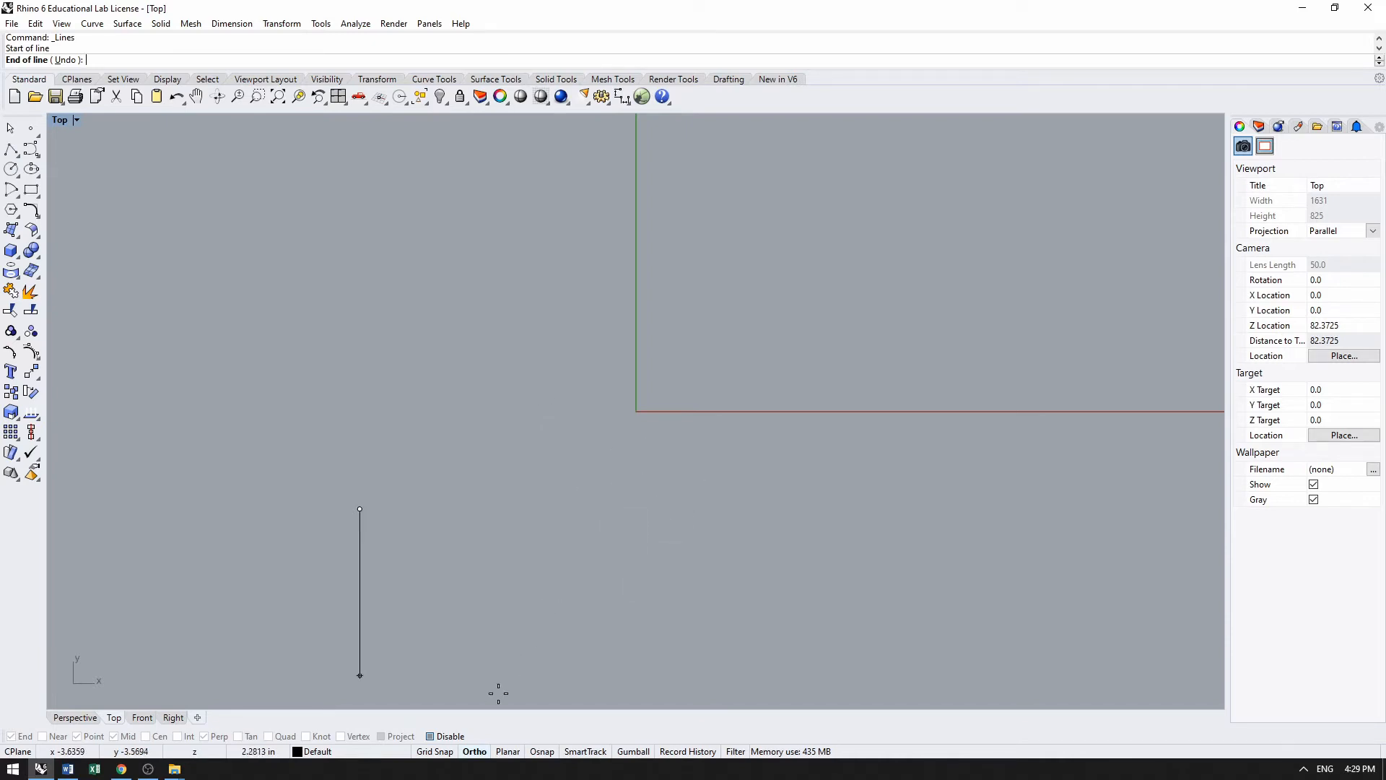
click(474, 752)
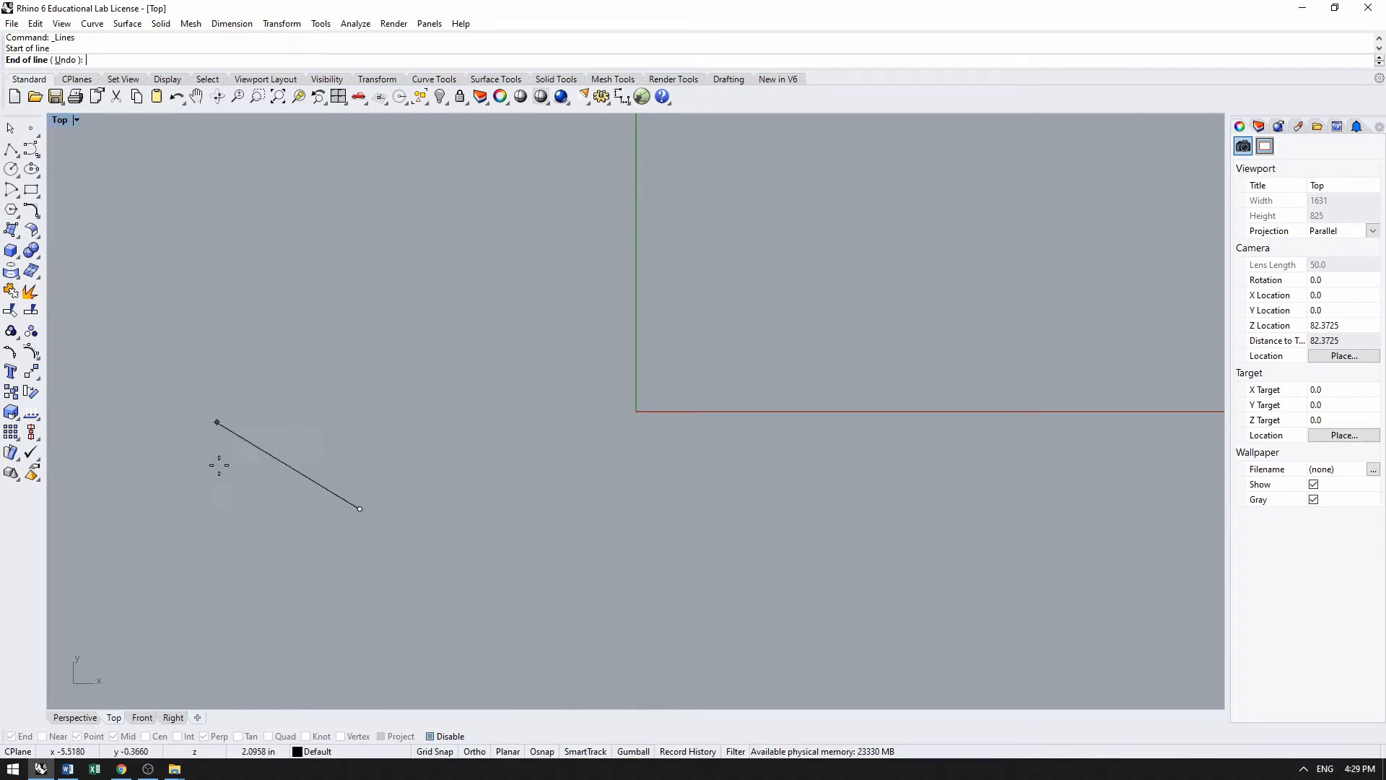
click(475, 752)
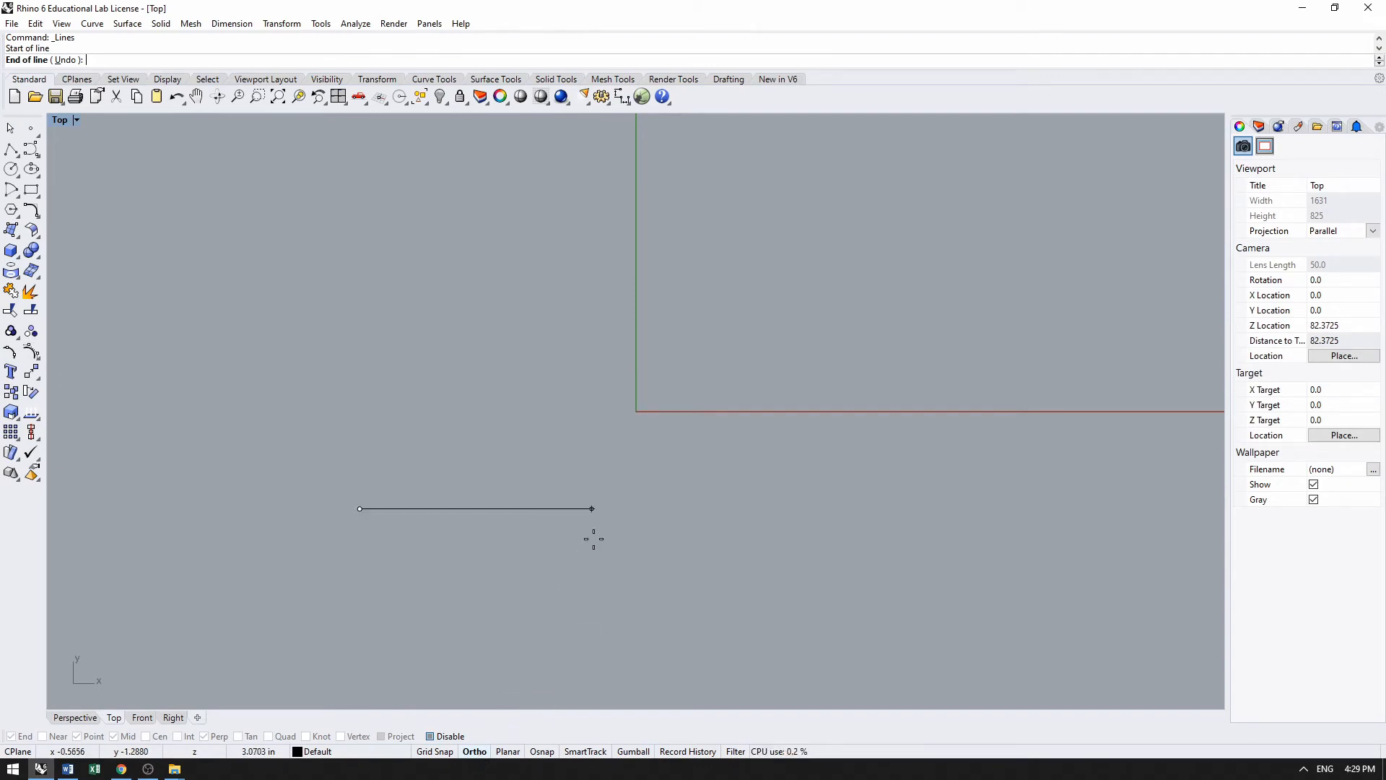
key(F8)
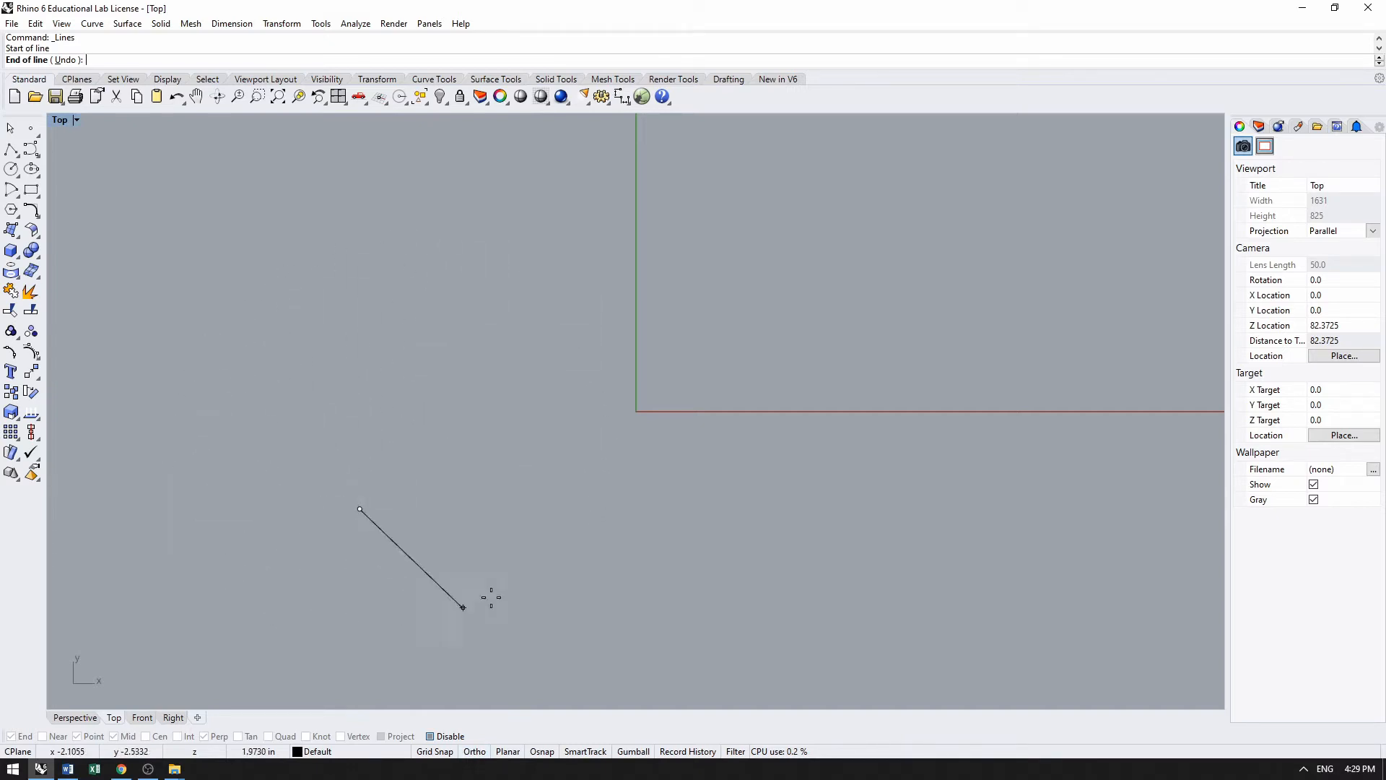
key(F8)
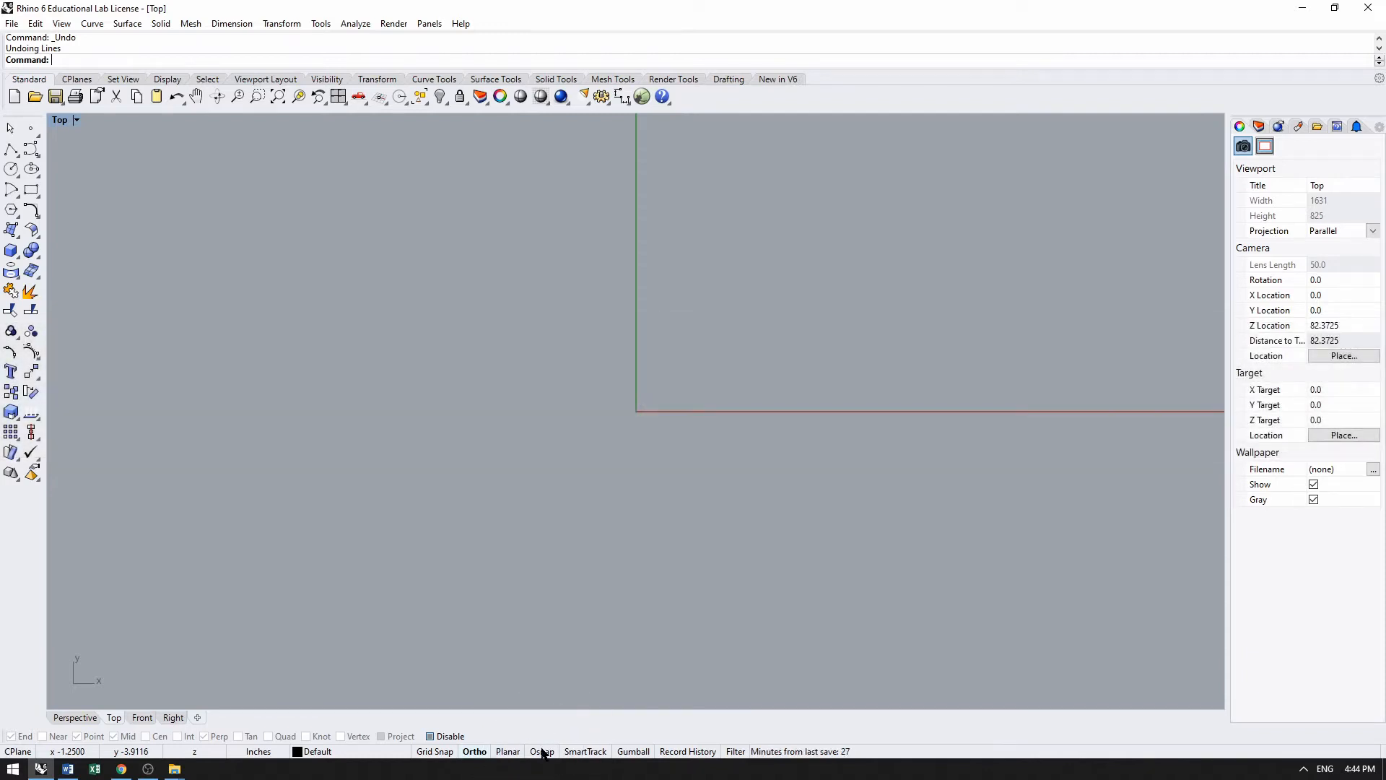
Step: Turn on object snapping (Osnap) so that the End, Point, Mid and Perp snaps are active
click(542, 751)
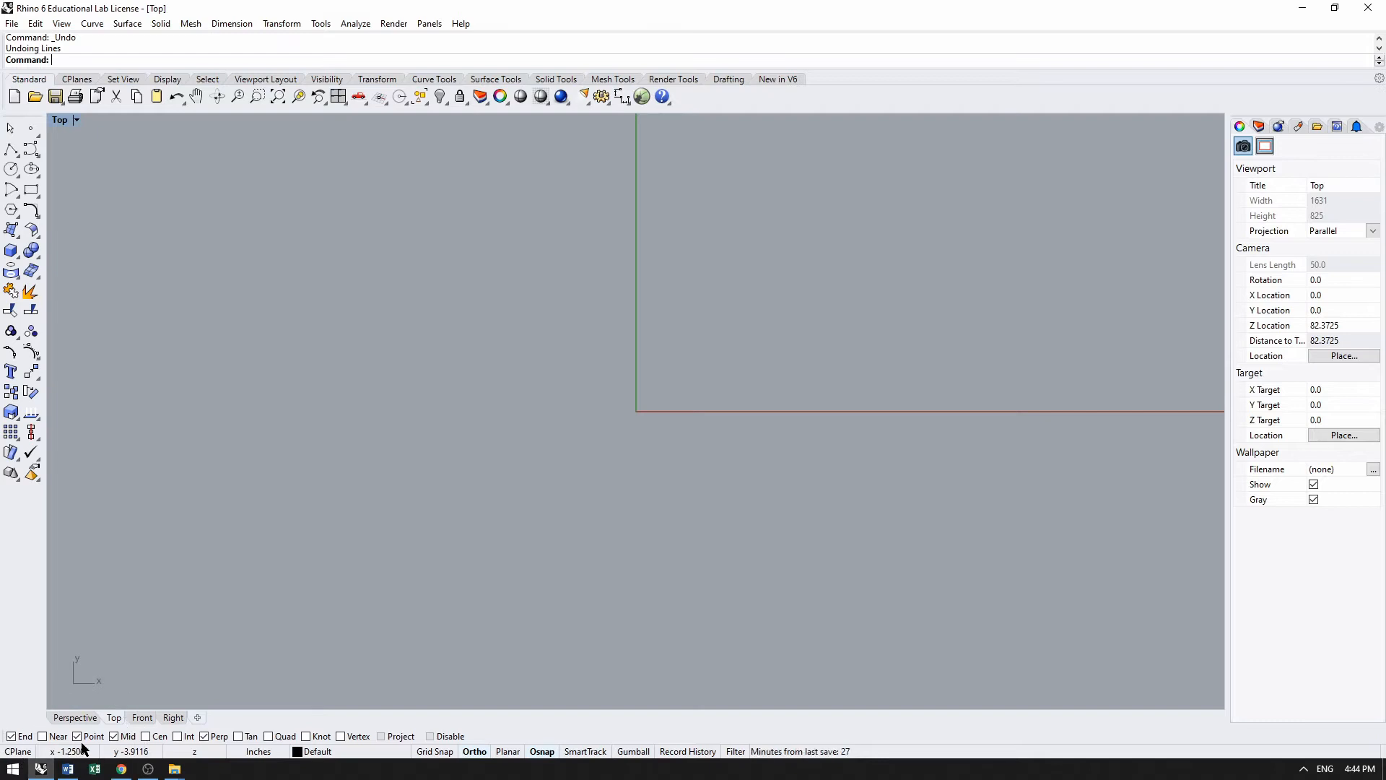
click(112, 751)
click(202, 753)
Step: Draw a vertical line left of the green axis and a horizontal line extending right from its upper endpoint
right_click(11, 149)
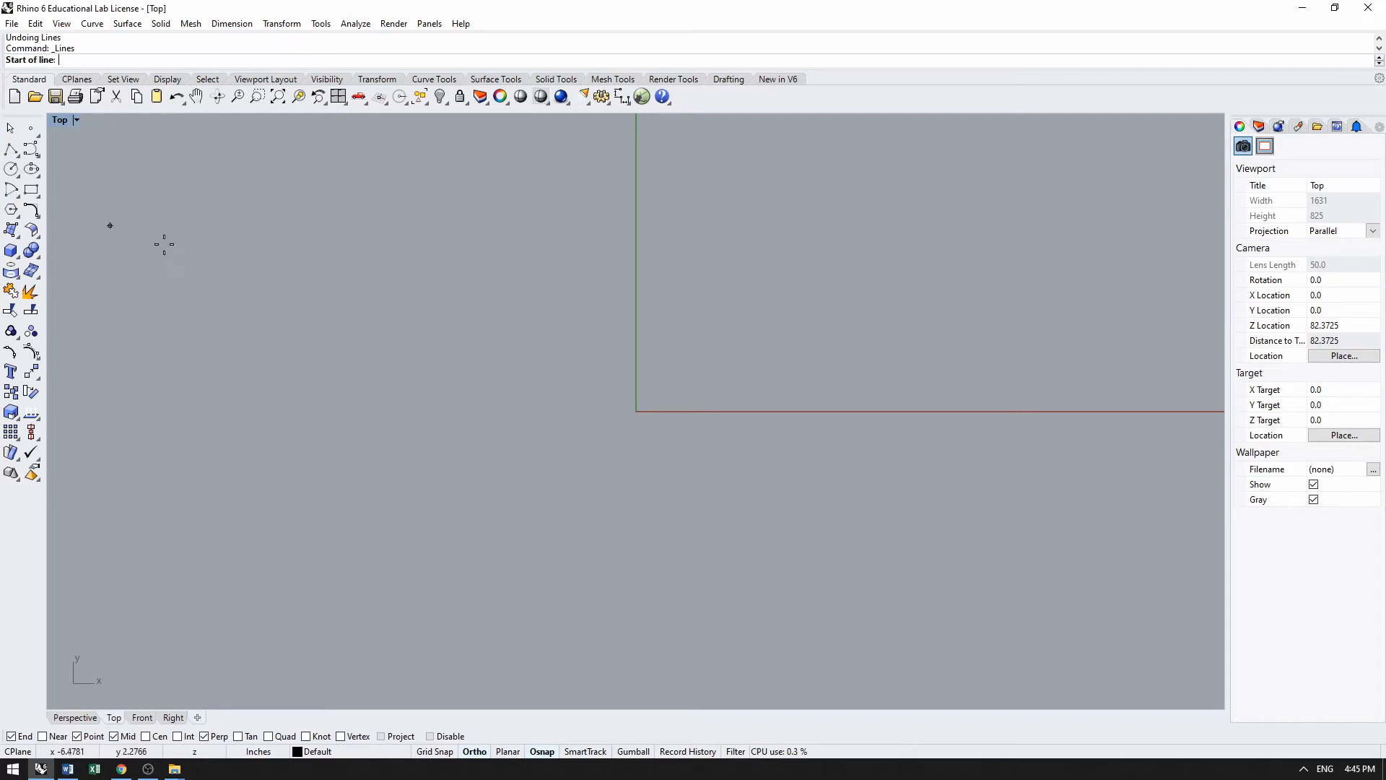
click(248, 254)
click(245, 491)
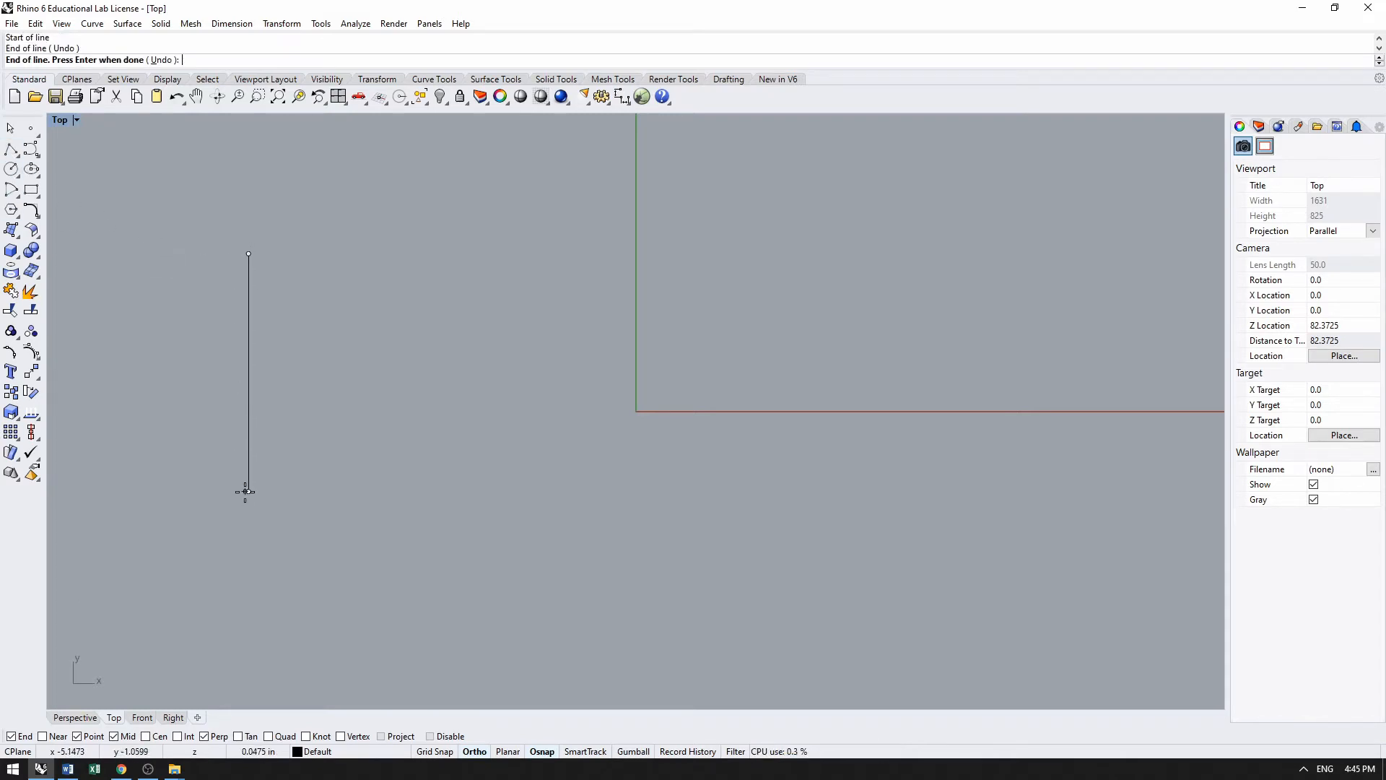
key(Return)
key(Return)
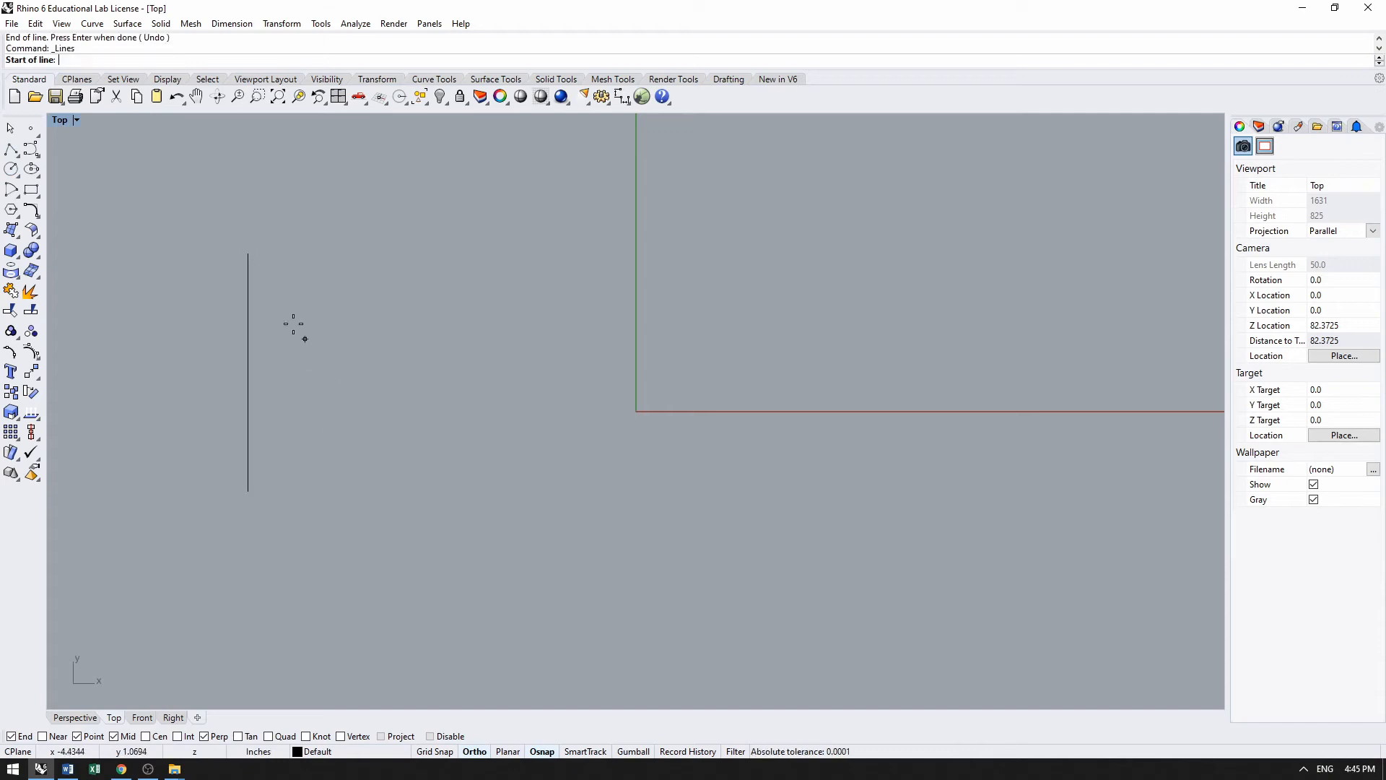
click(250, 254)
click(486, 269)
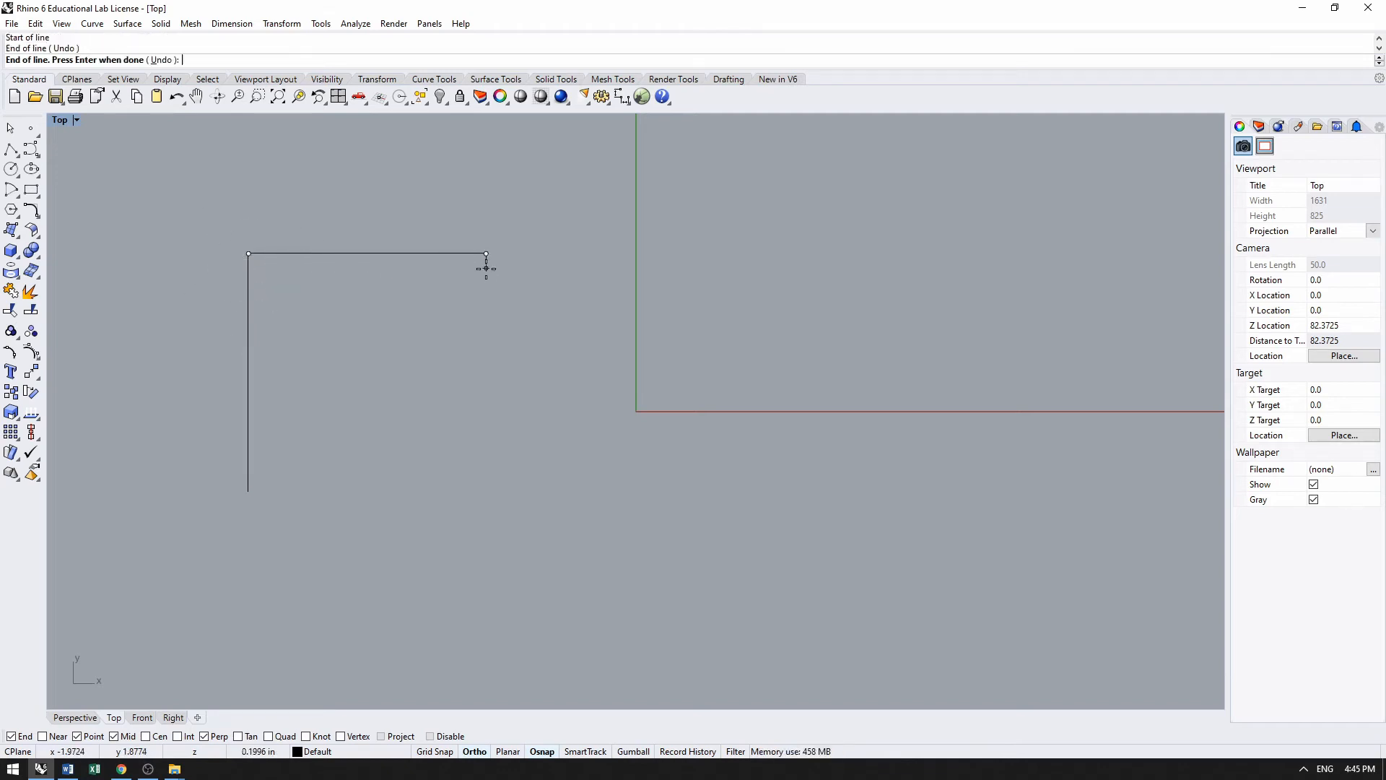
key(Return)
Step: Draw a second vertical line from below up to the horizontal line, ending on its Perp snap
key(Return)
click(431, 462)
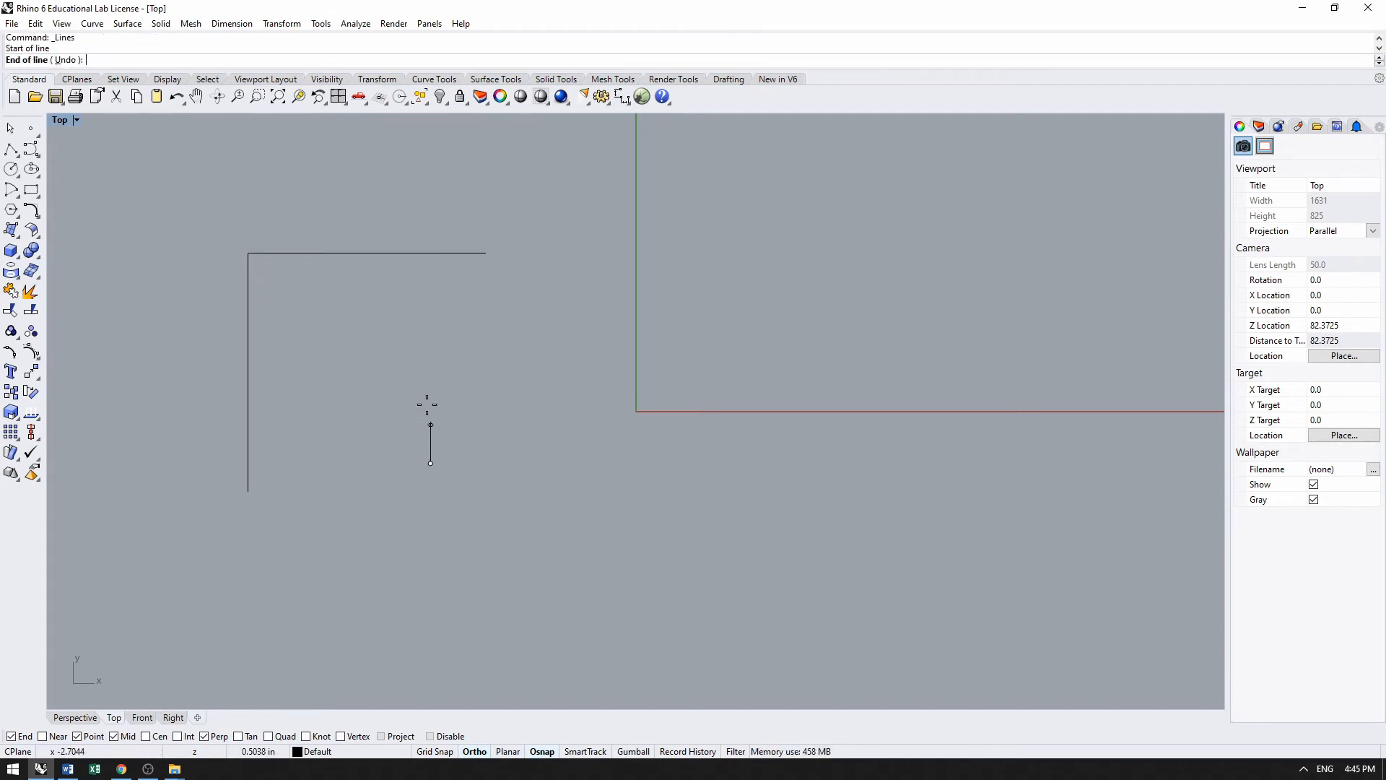
click(433, 254)
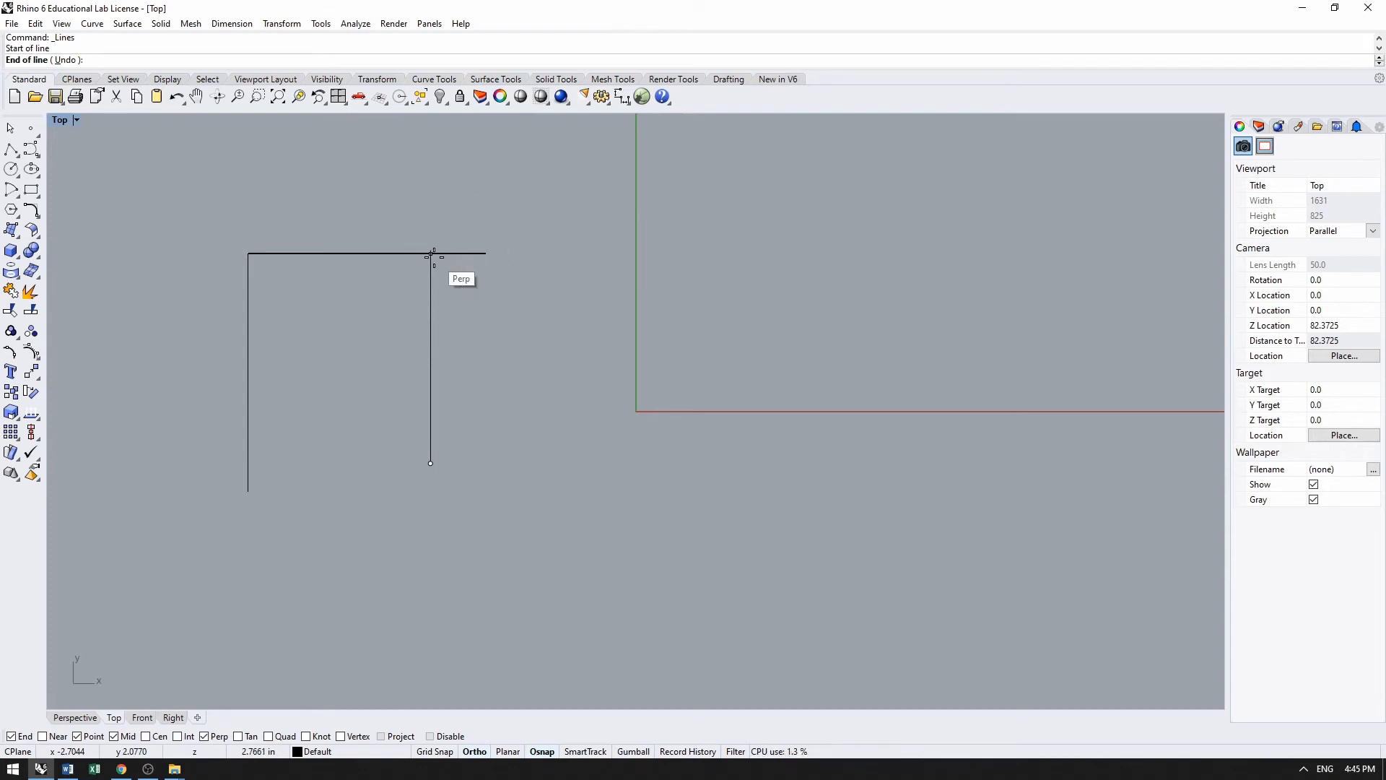
click(432, 254)
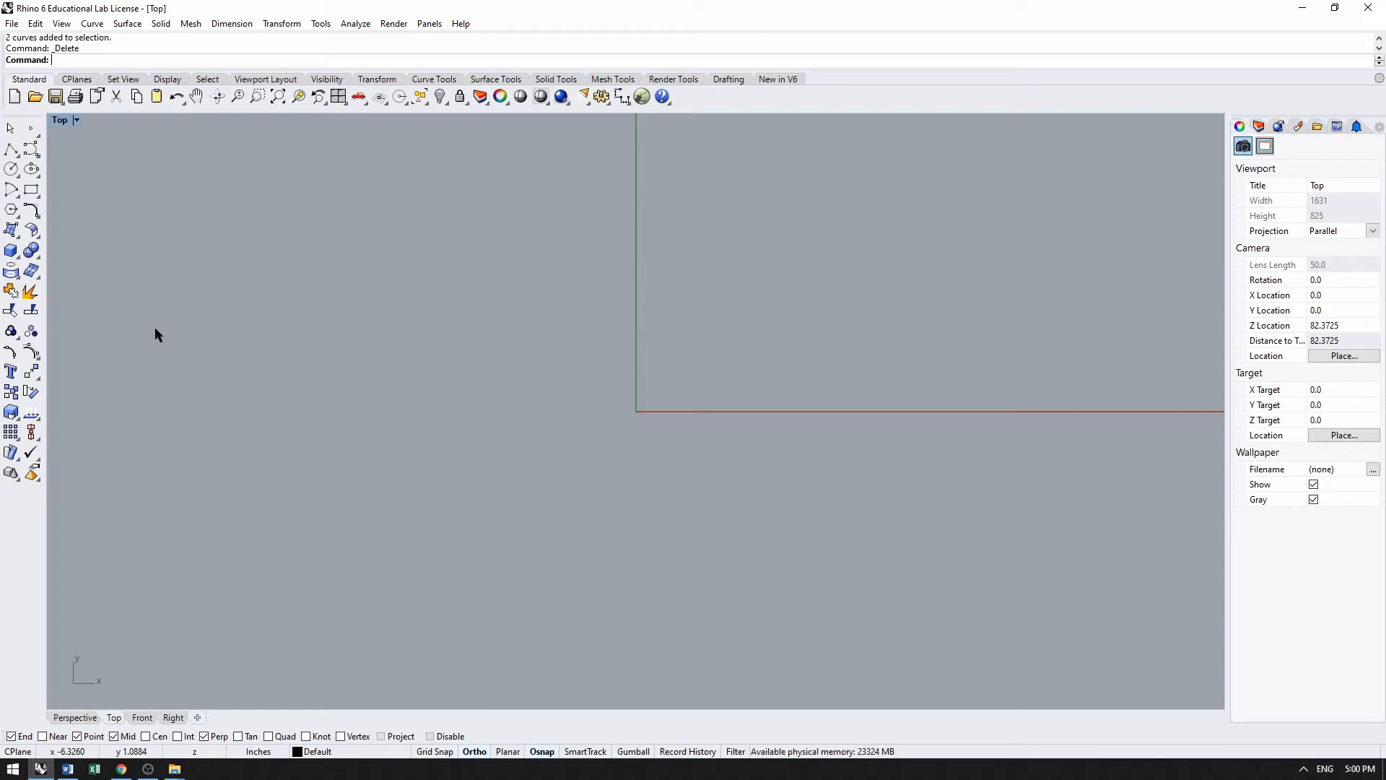
Step: Draw a single vertical line left of the green axis with the Lines command
right_click(13, 148)
click(288, 517)
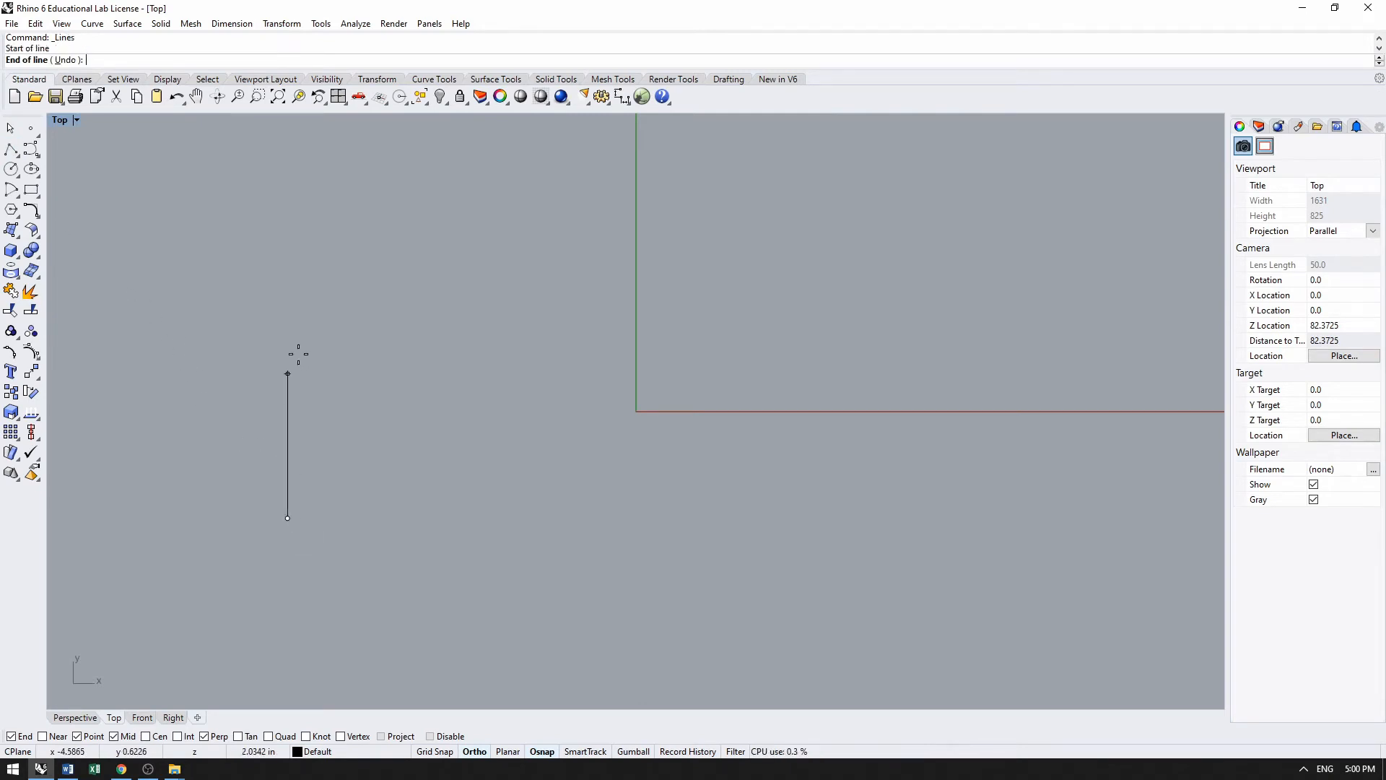
click(286, 267)
key(Return)
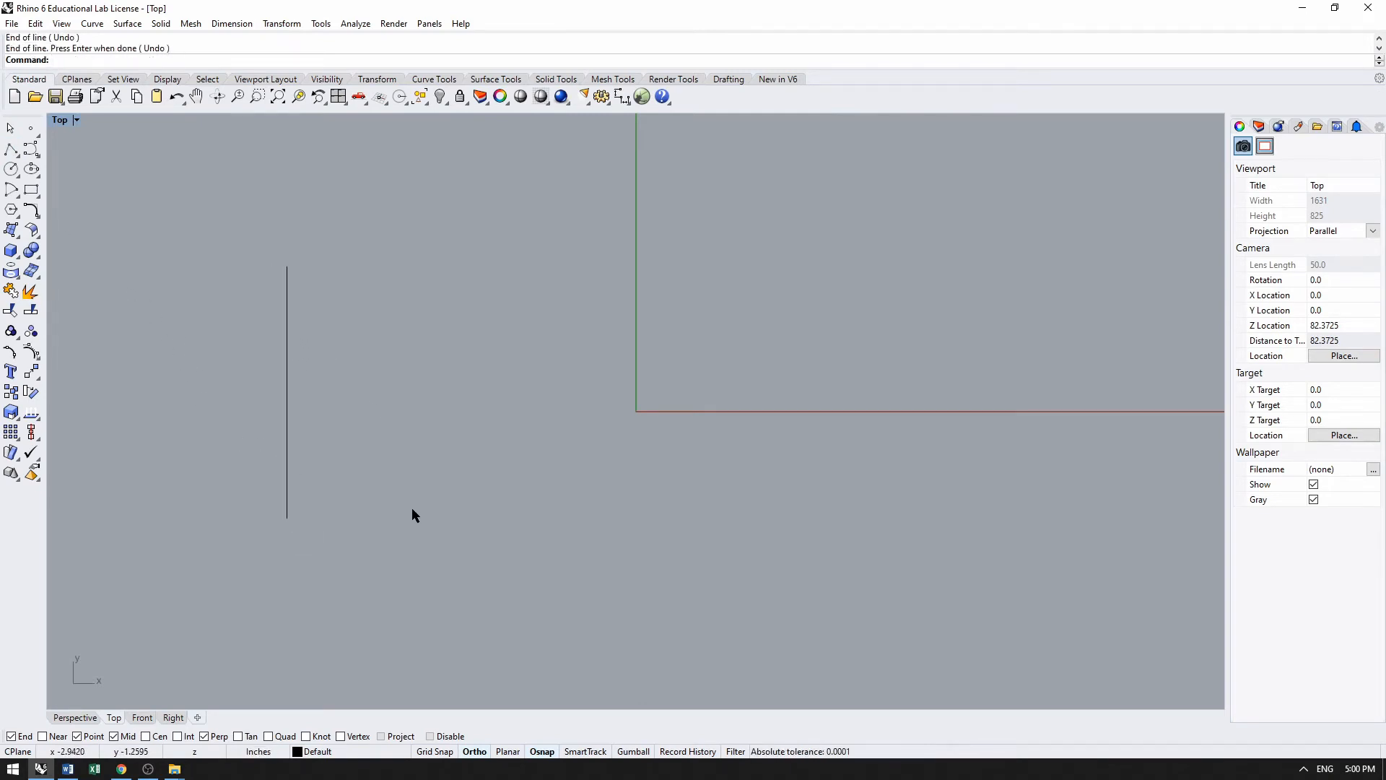
Step: Draw a parallel vertical line to the right, locking its direction and ending it level with the first line's top endpoint
key(Return)
click(407, 534)
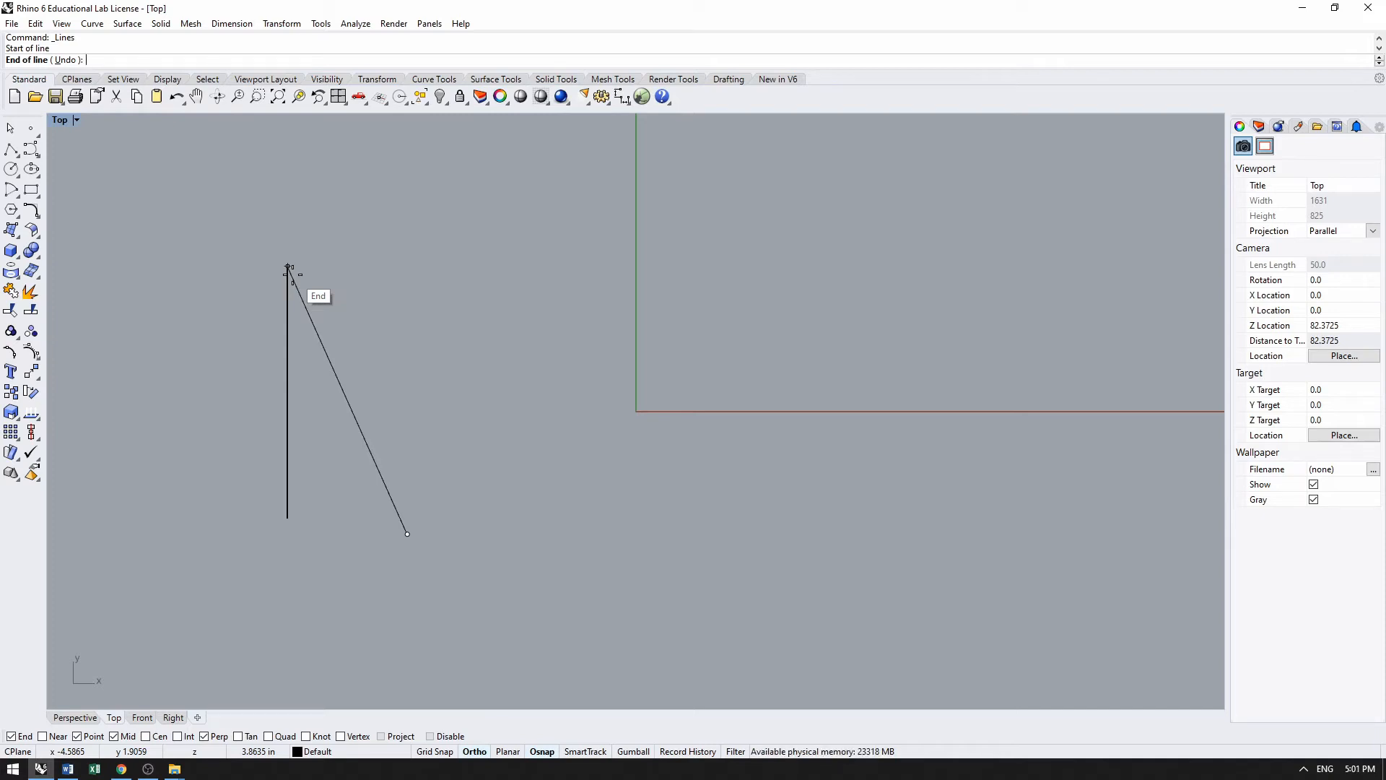
key(Tab)
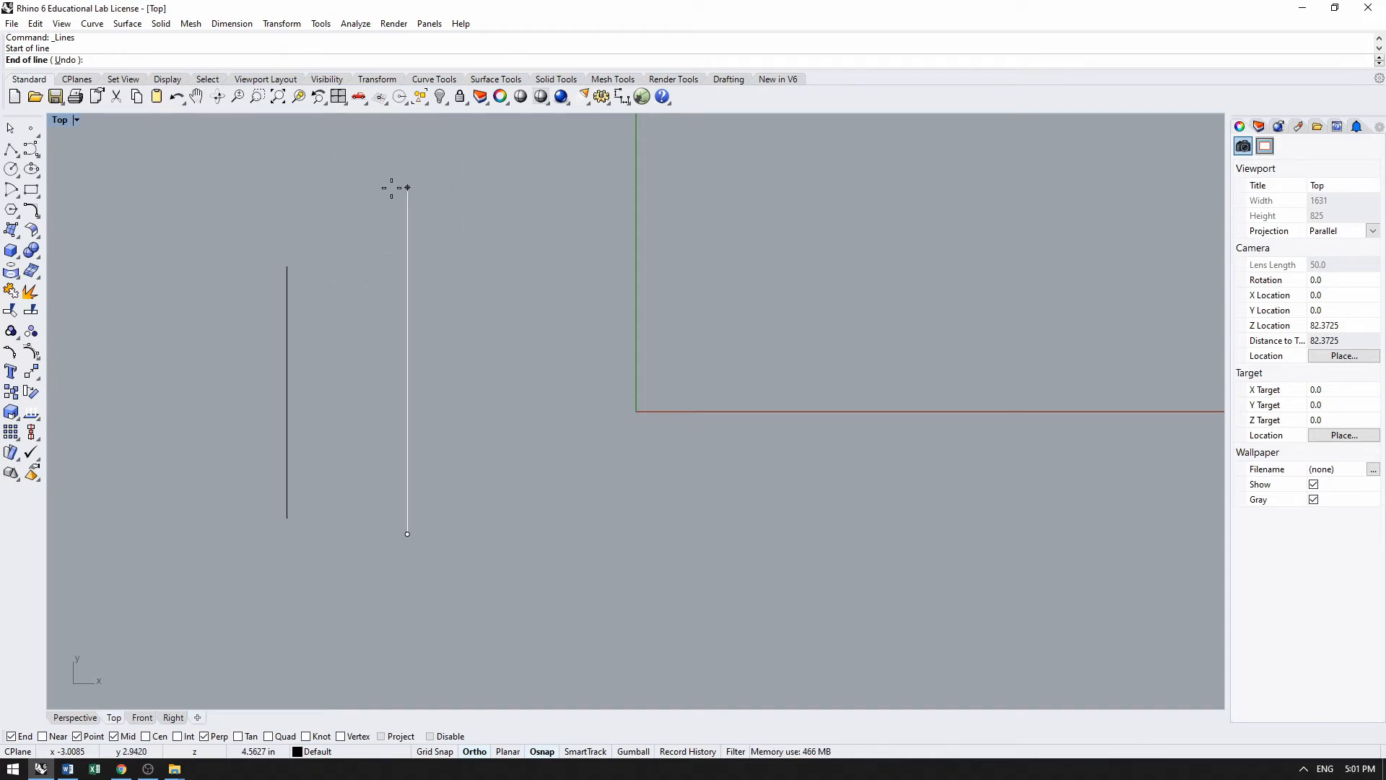
click(283, 265)
key(Return)
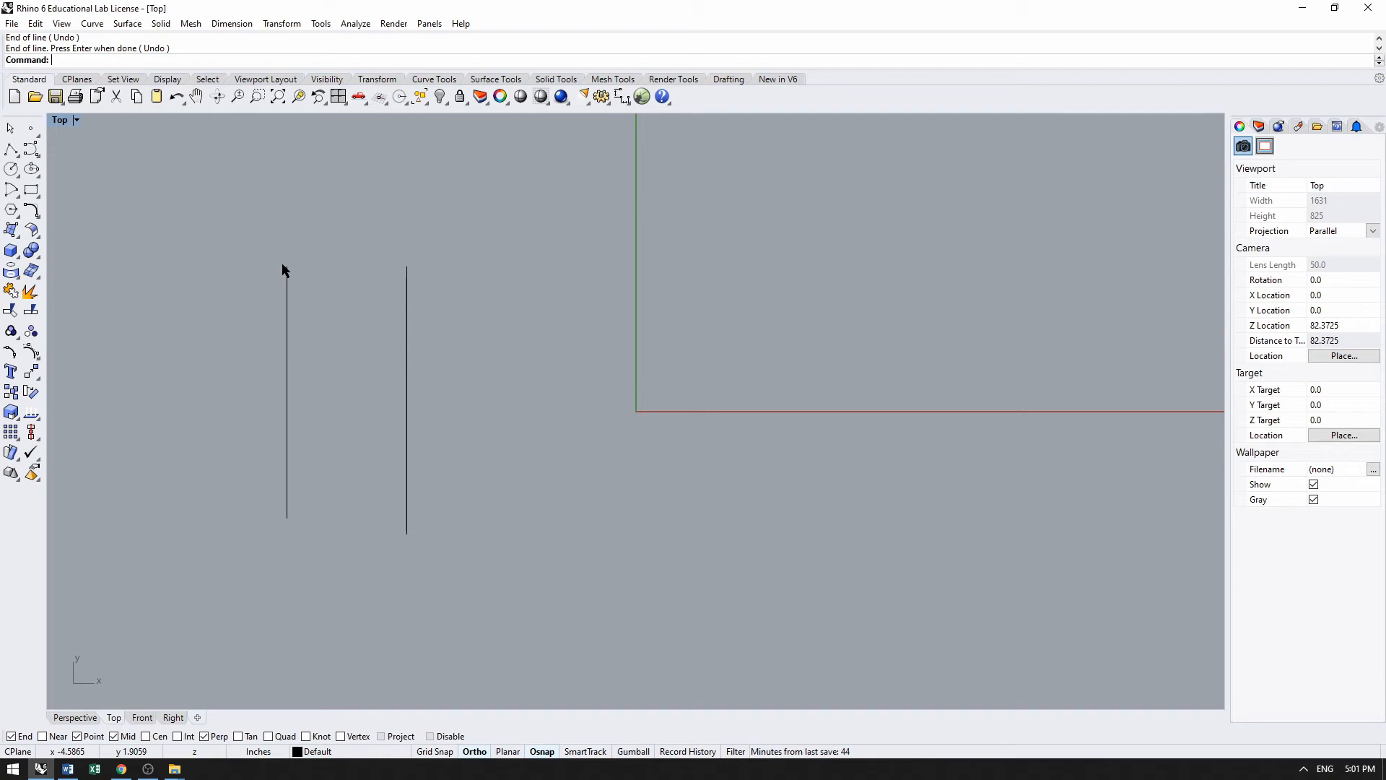
Step: Draw a diagonal line crossing the red axis right of the origin, with Ortho temporarily overridden
right_click(11, 149)
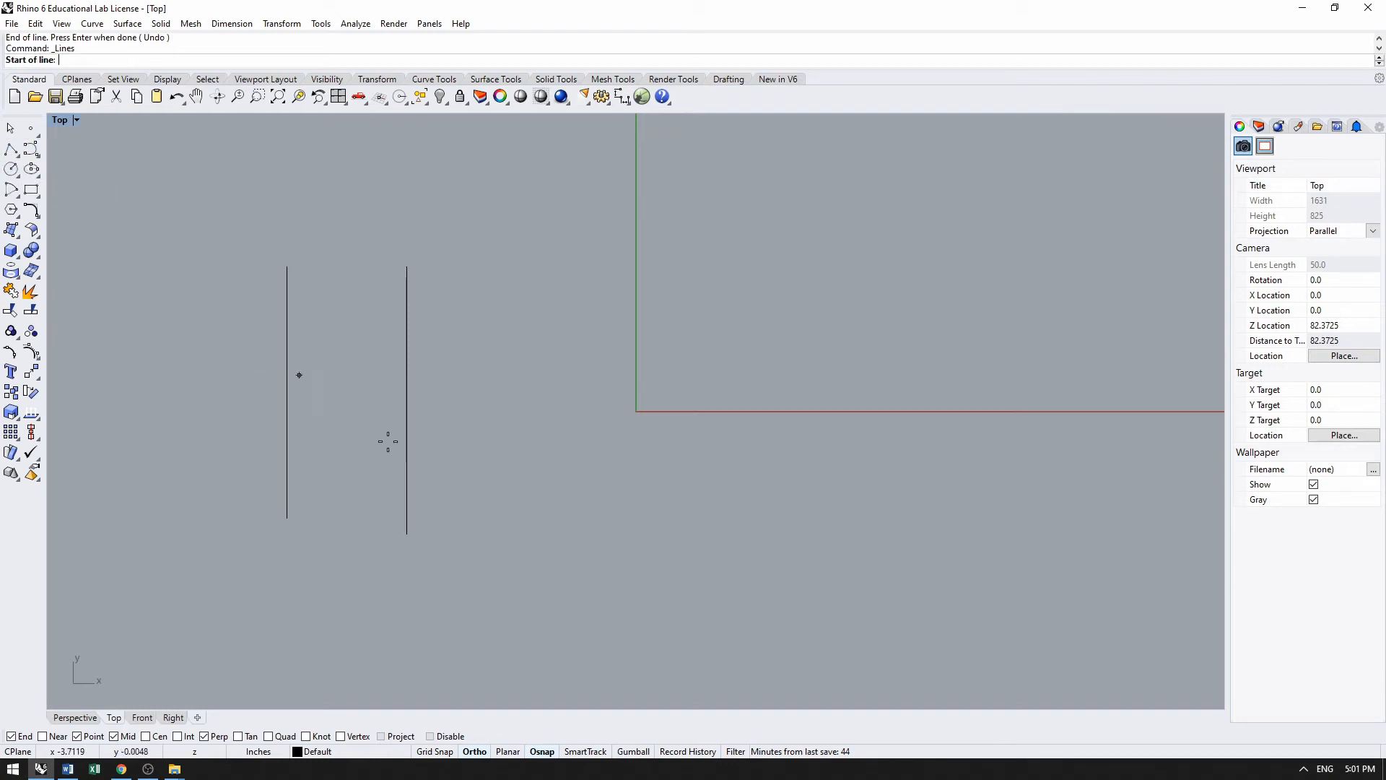
click(522, 606)
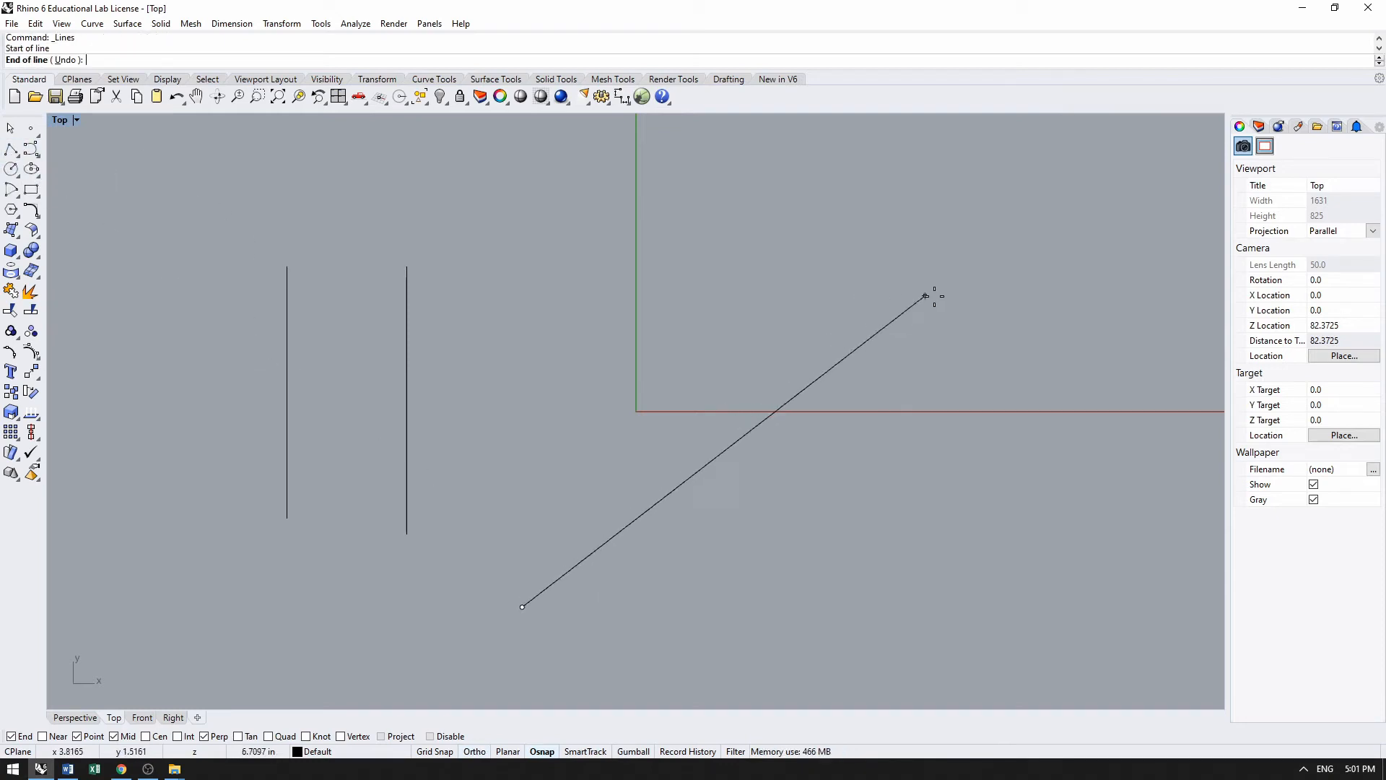
click(986, 284)
right_click(987, 285)
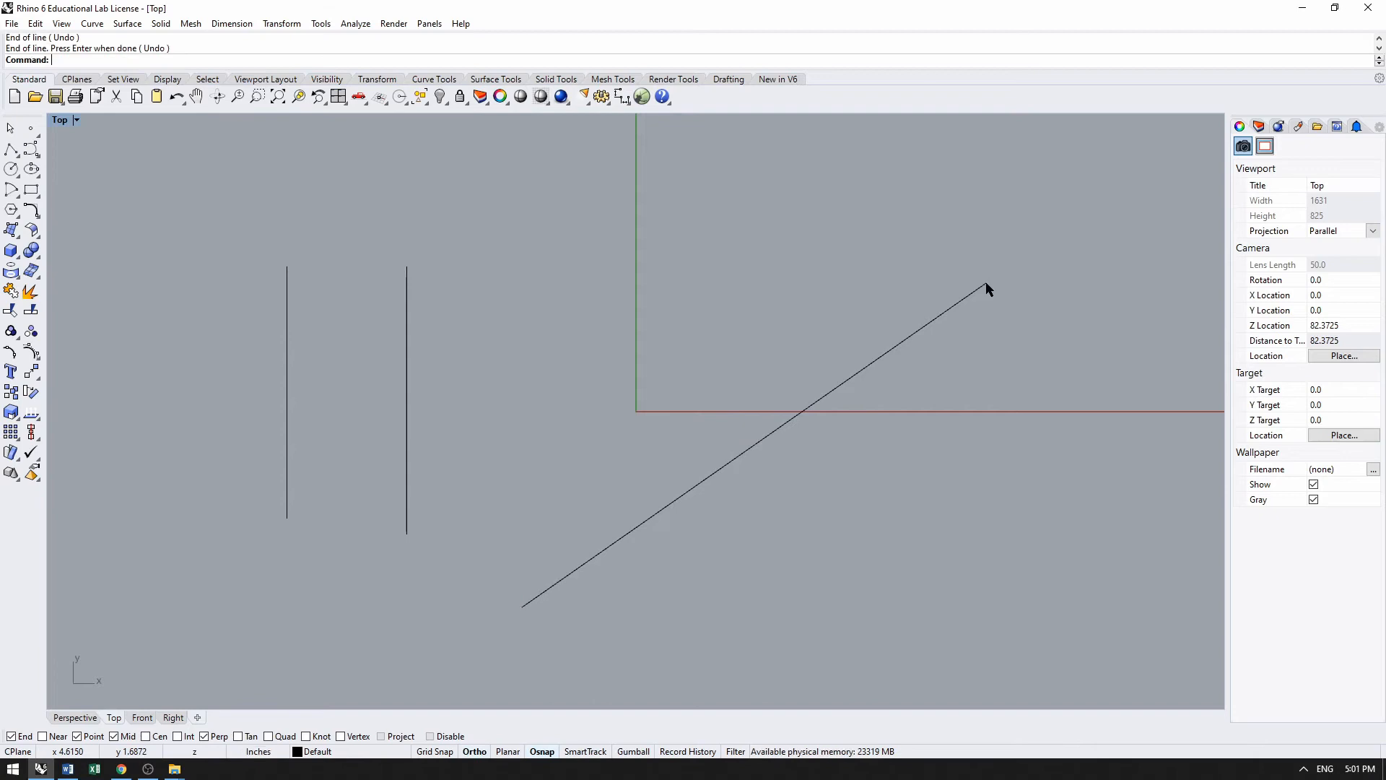
Step: Move the right vertical line from its top endpoint to the lower endpoint of the diagonal line
click(406, 401)
text(M)
key(Return)
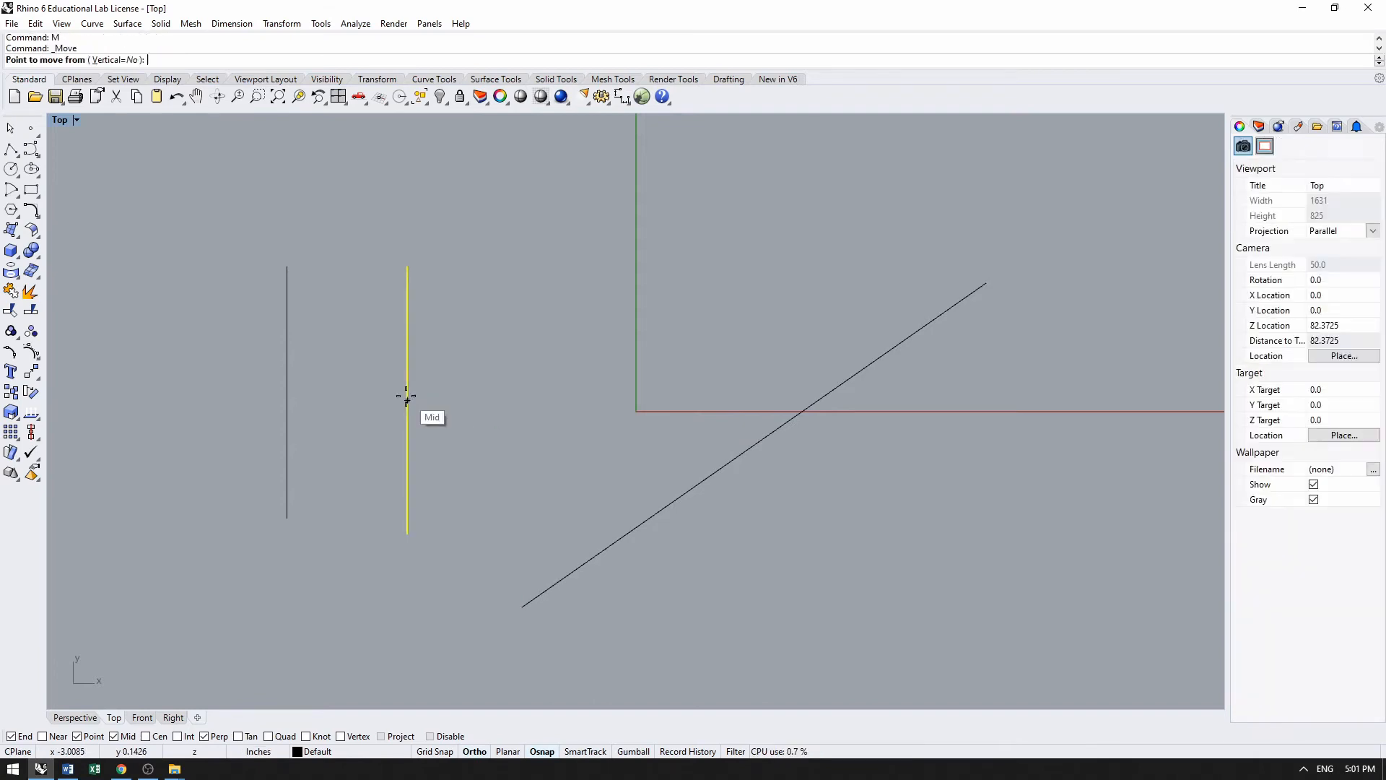
click(407, 267)
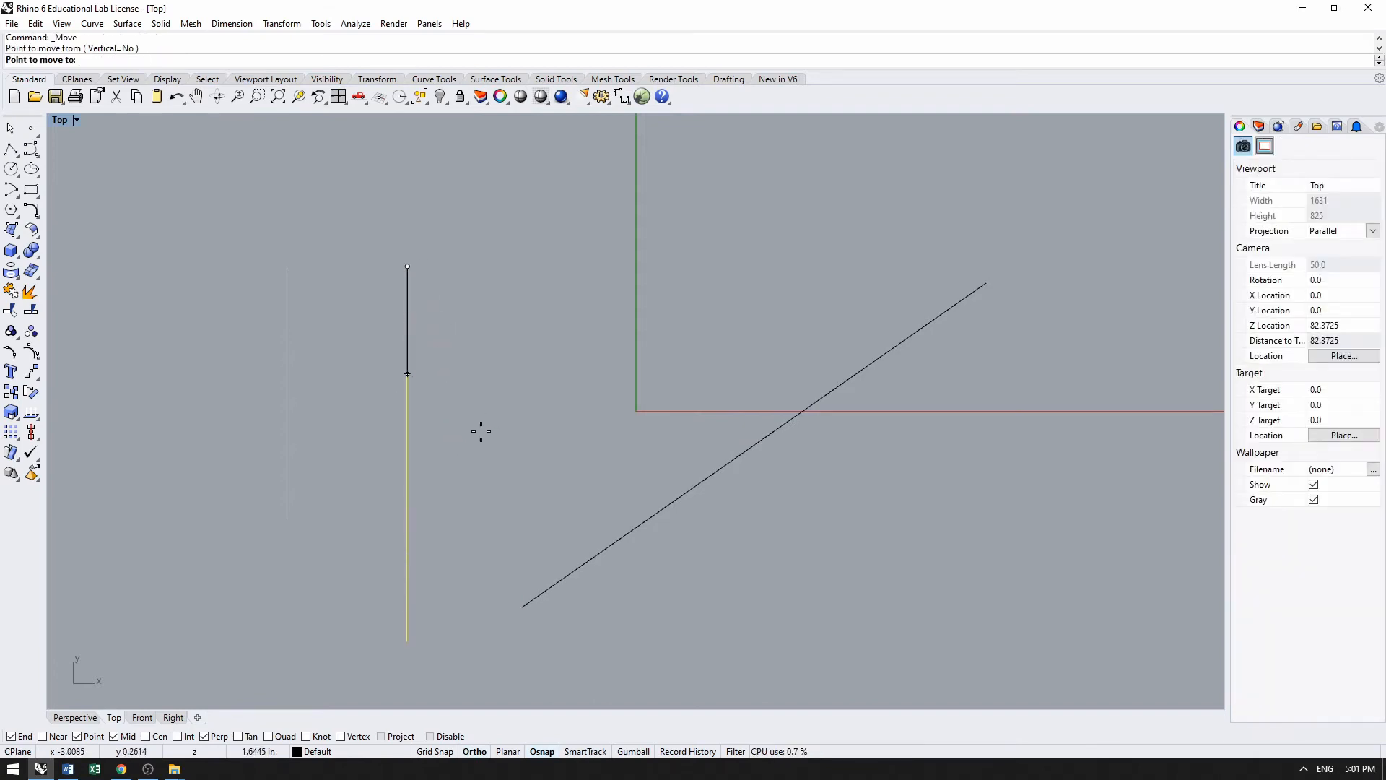
click(522, 610)
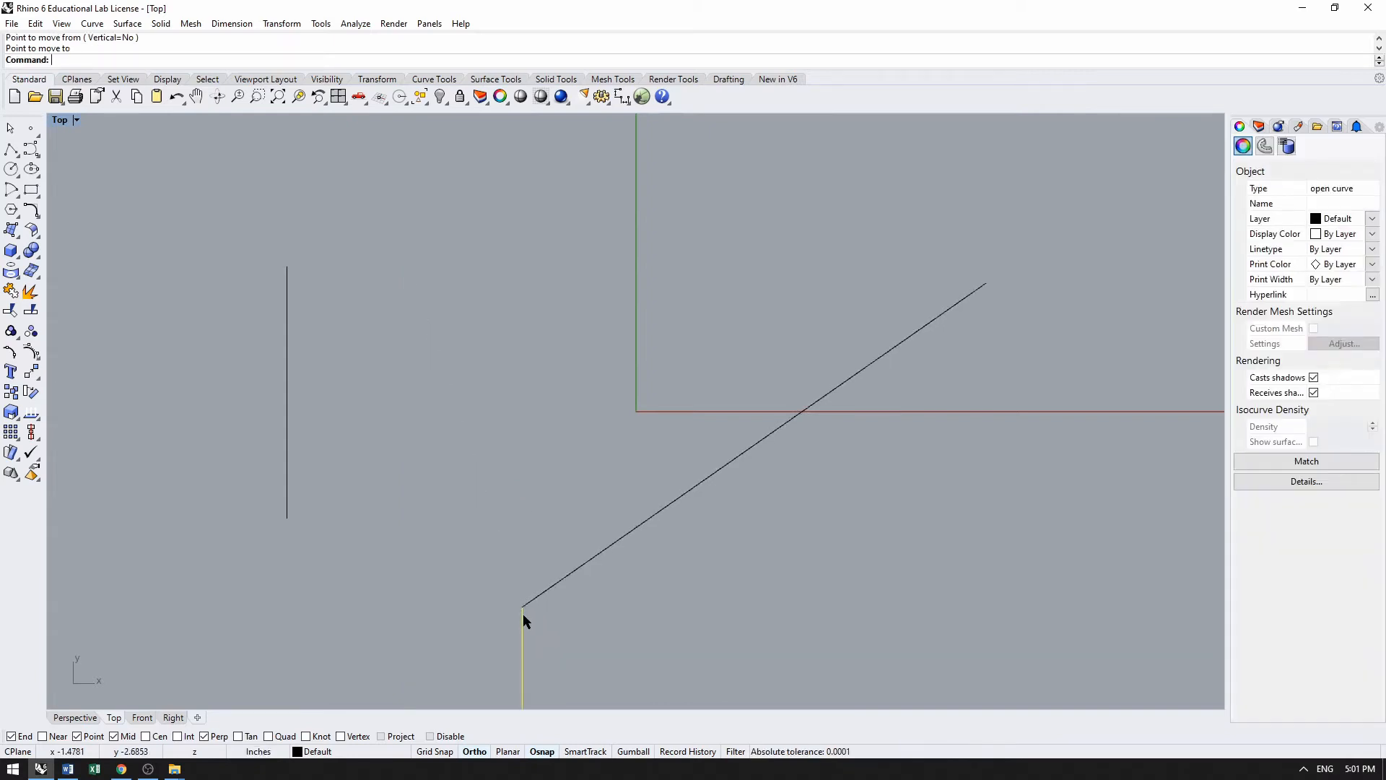
Step: Move the same vertical line from its top endpoint along the diagonal line, with the move direction locked to it
key(Return)
click(523, 611)
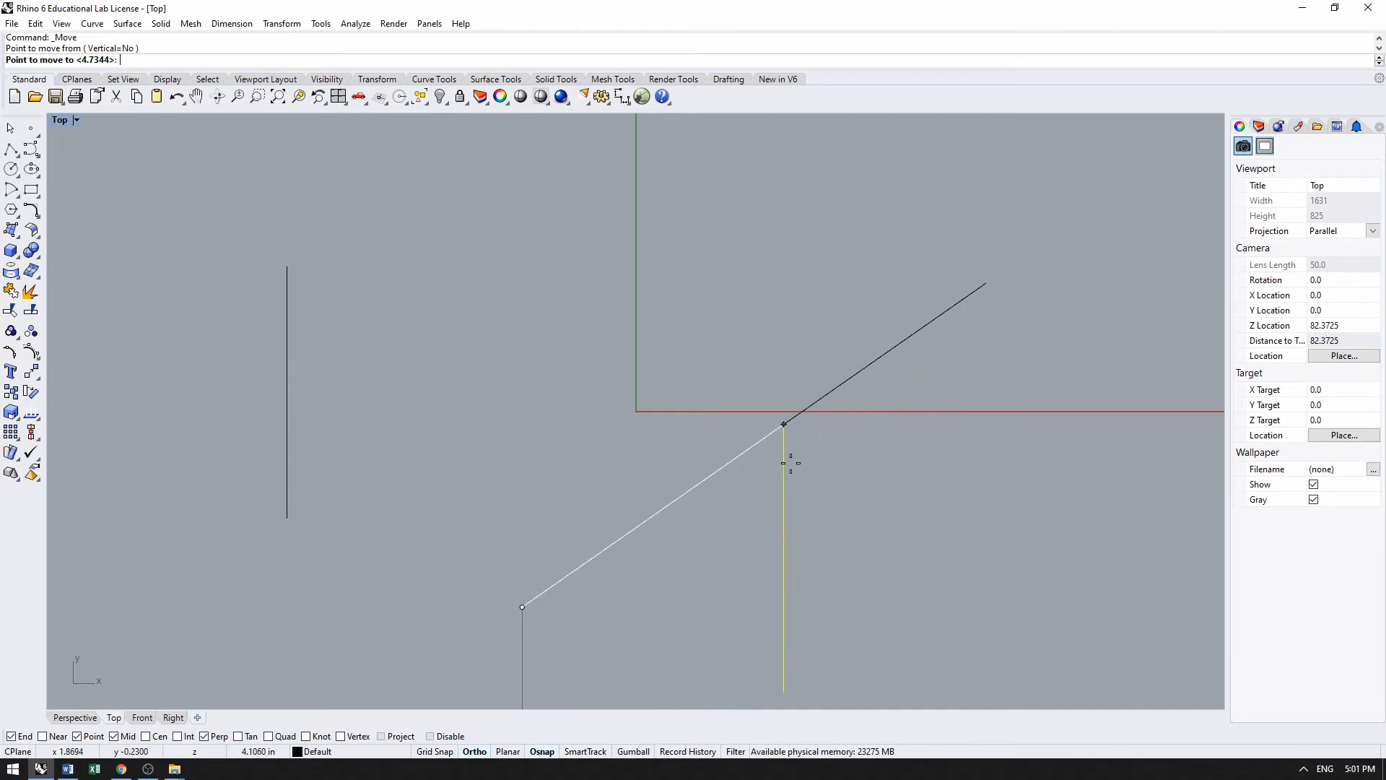
click(868, 408)
text(M)
key(Return)
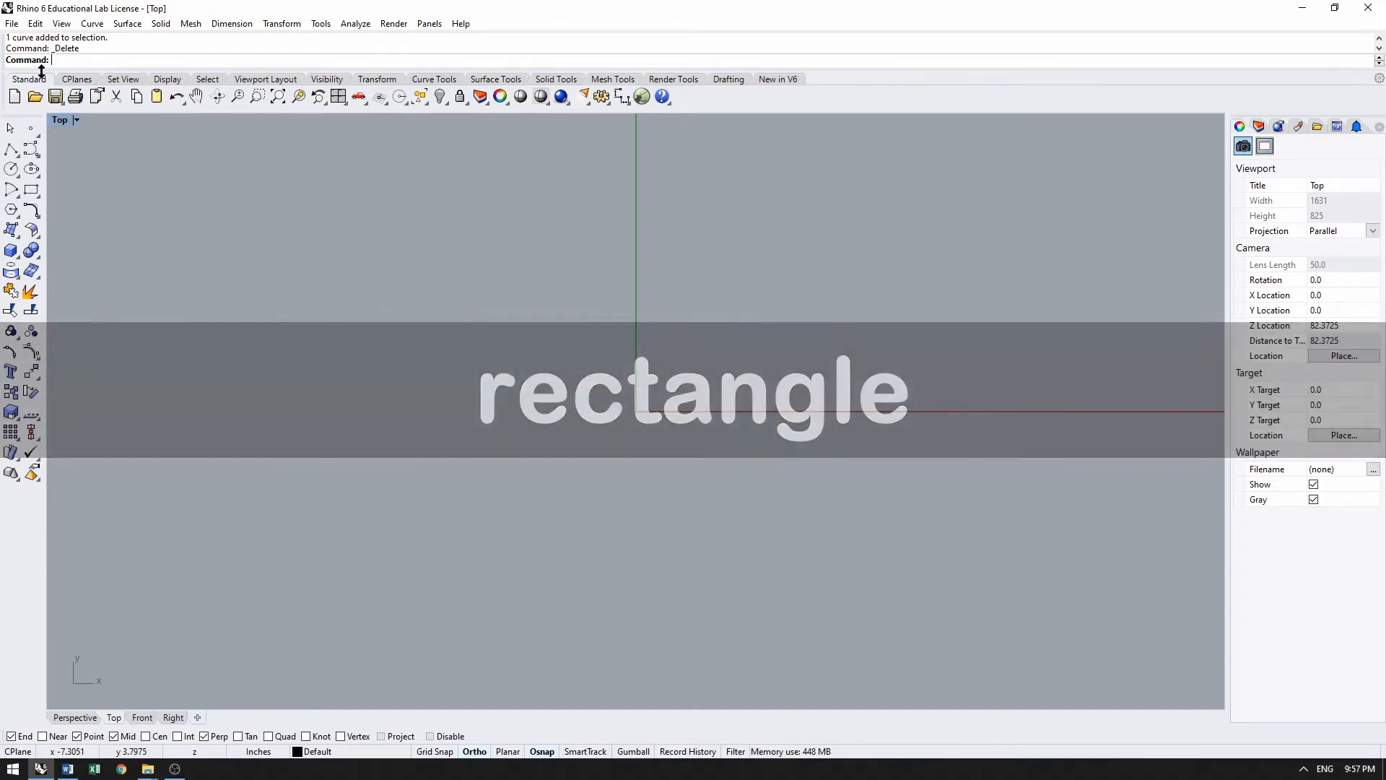
key(ctrl)
key(ctrl)
key(ctrl)
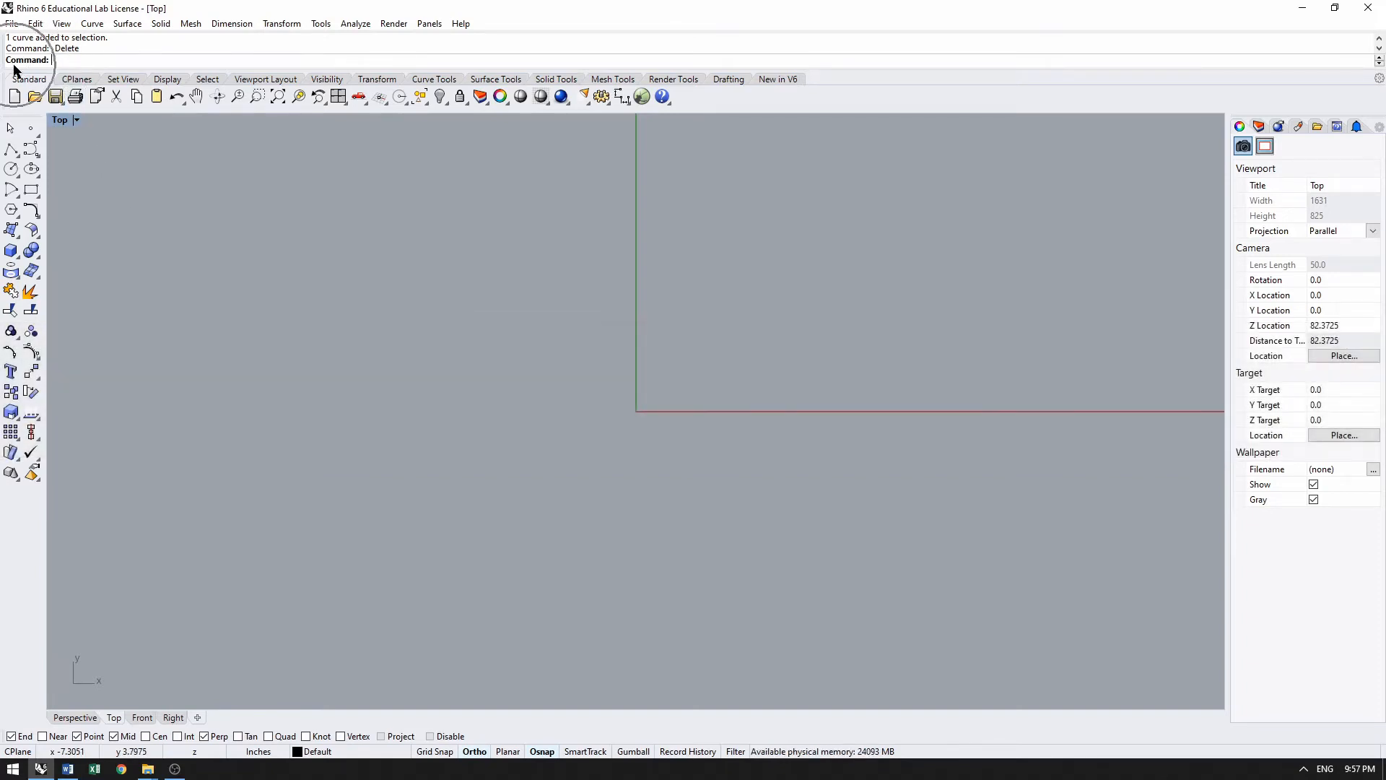
Step: Draw a rectangle 8 inches long and 4 inches wide, starting from a corner left of and below the origin
text(Rectangle)
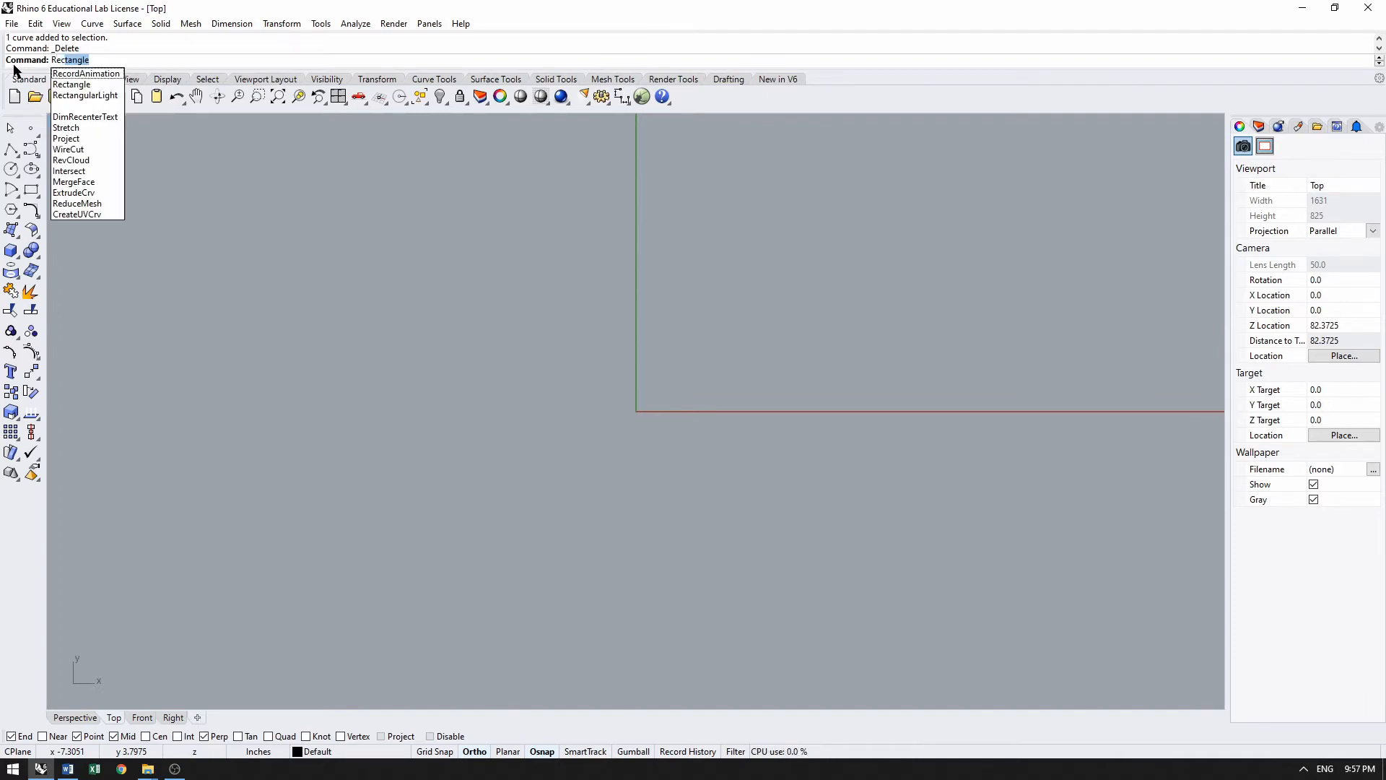
key(Return)
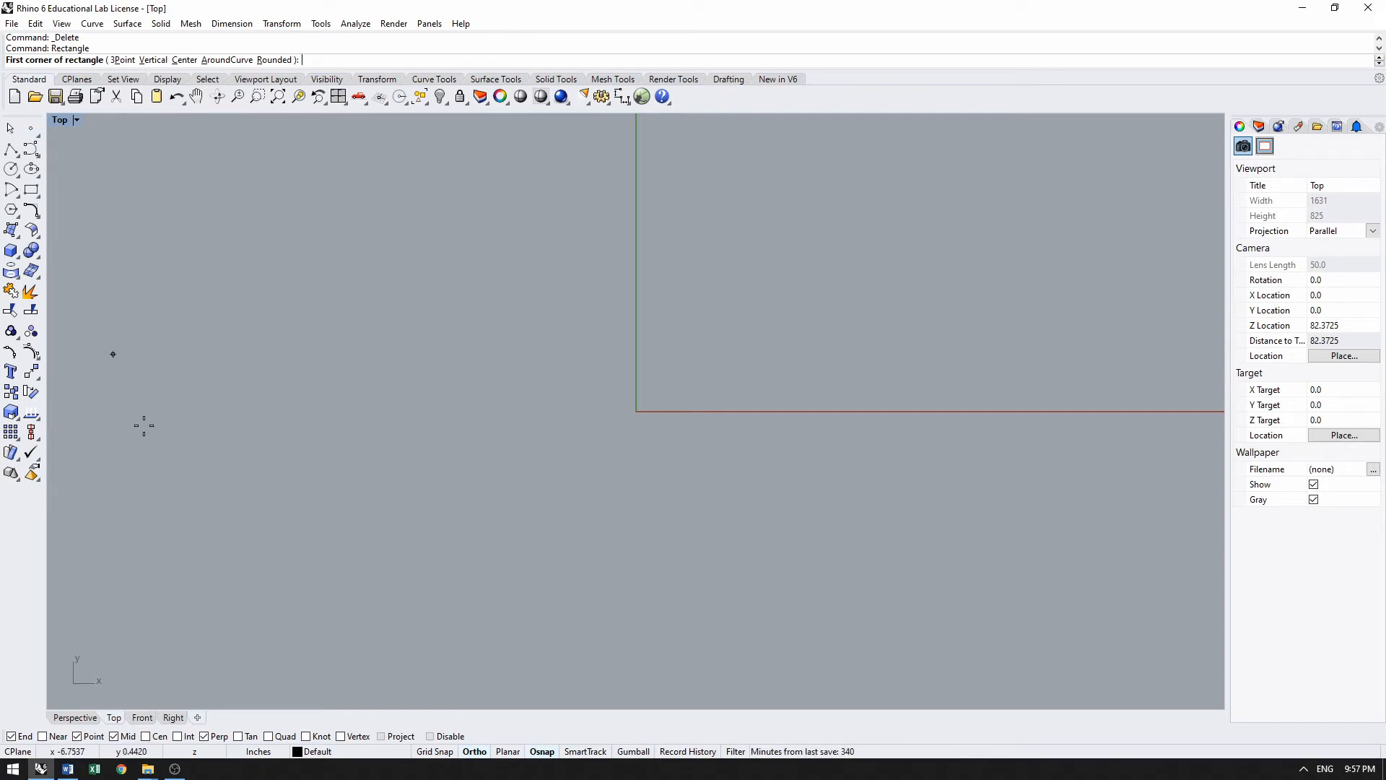
click(183, 574)
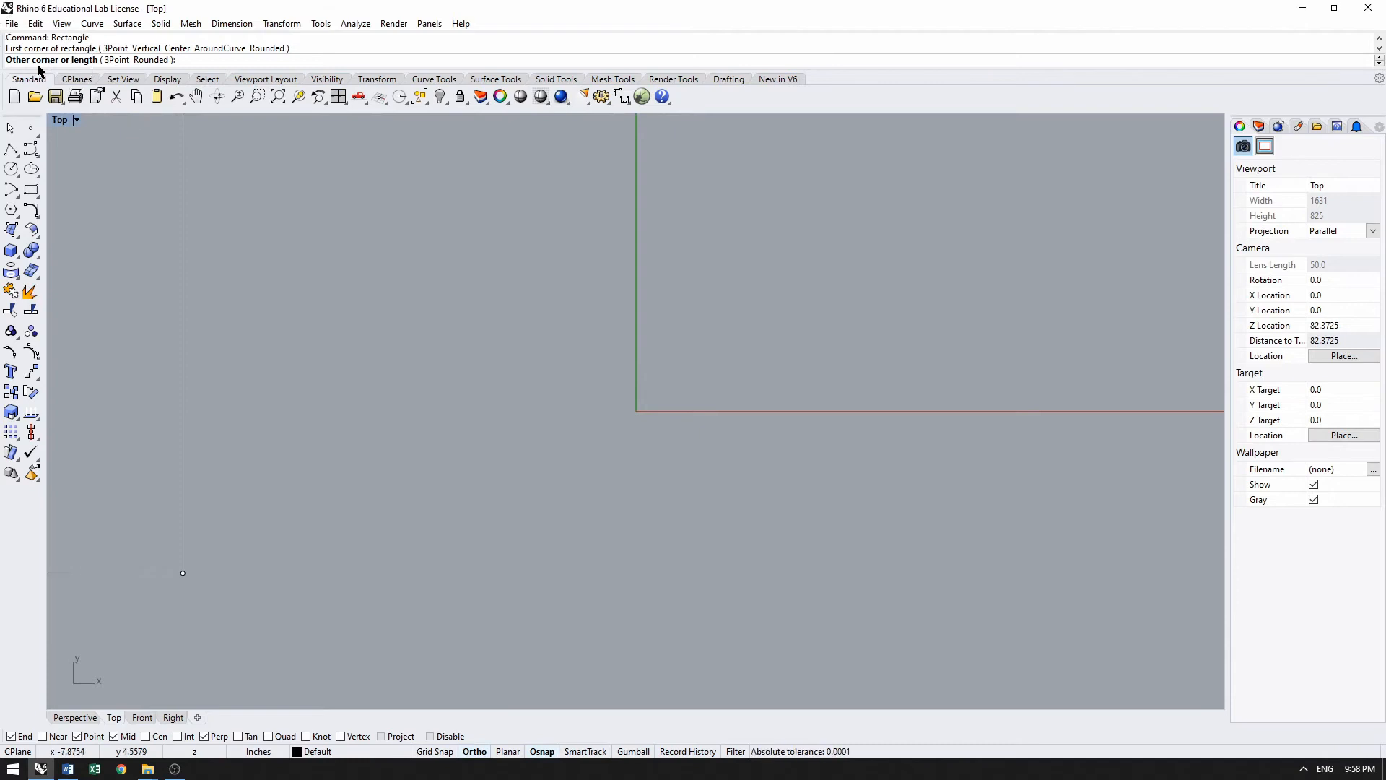
text(8)
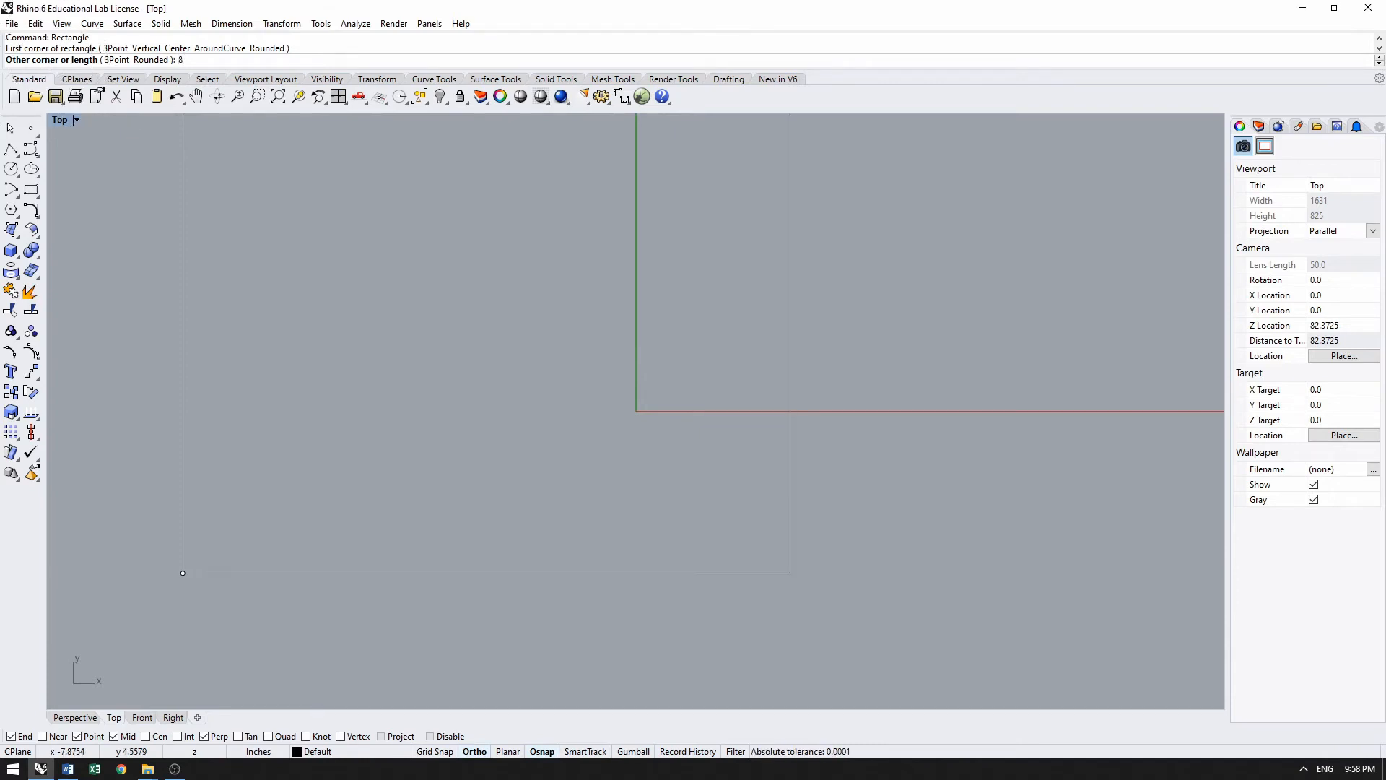
key(Return)
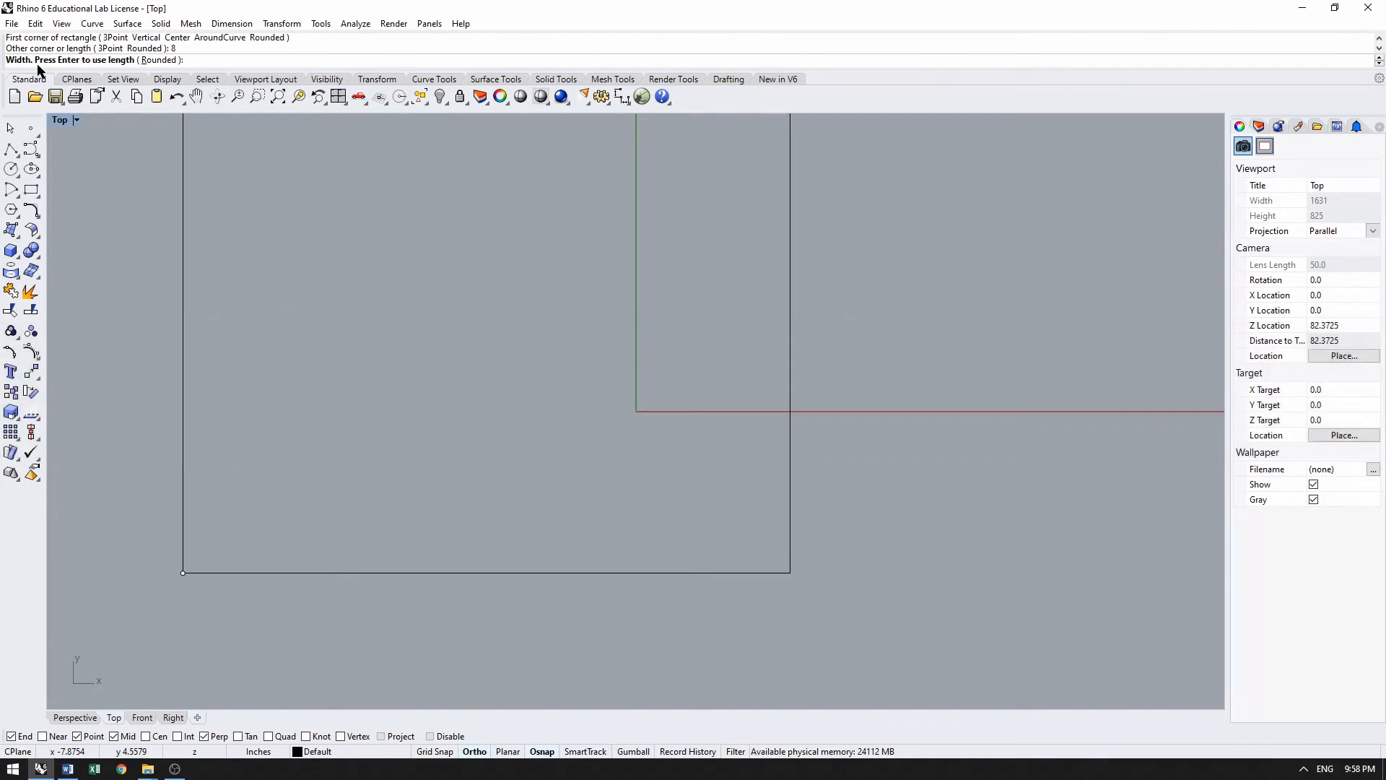
text(4)
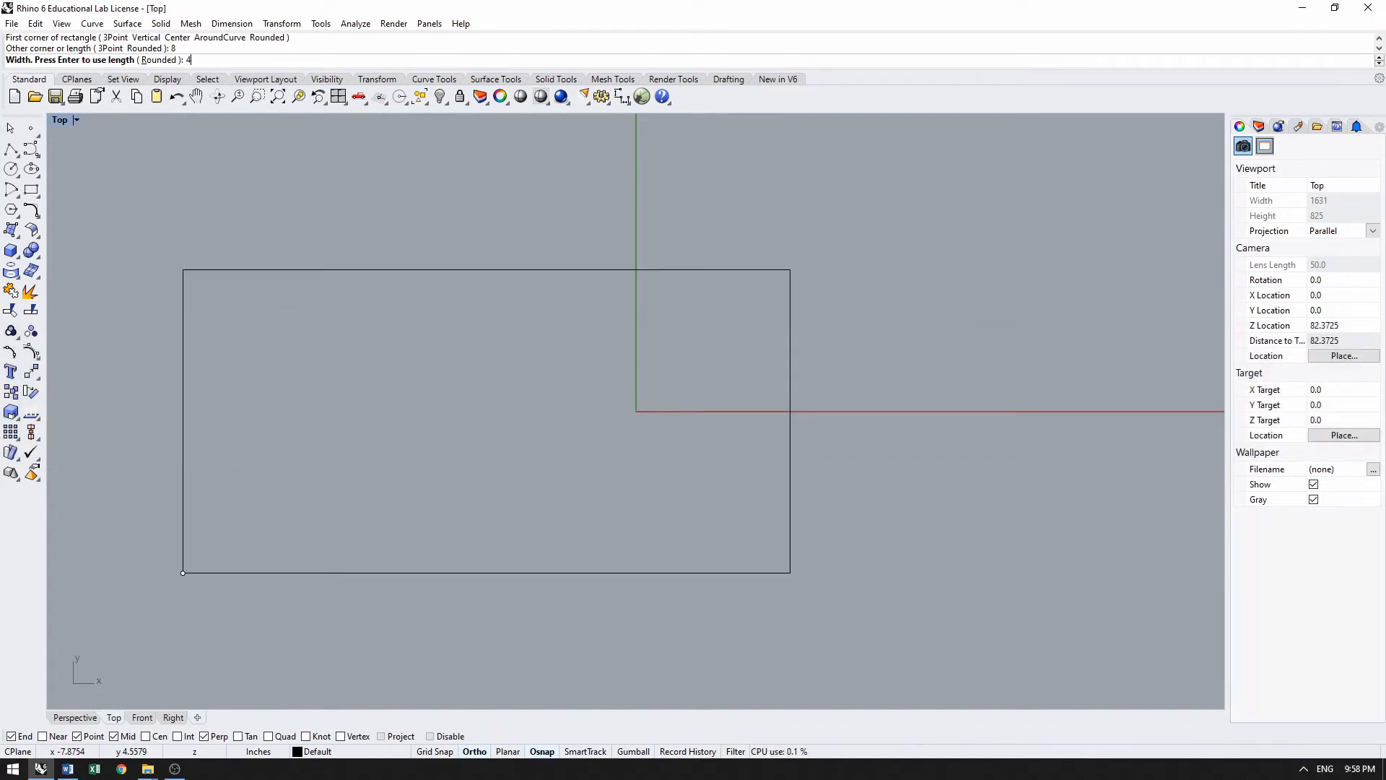
key(Return)
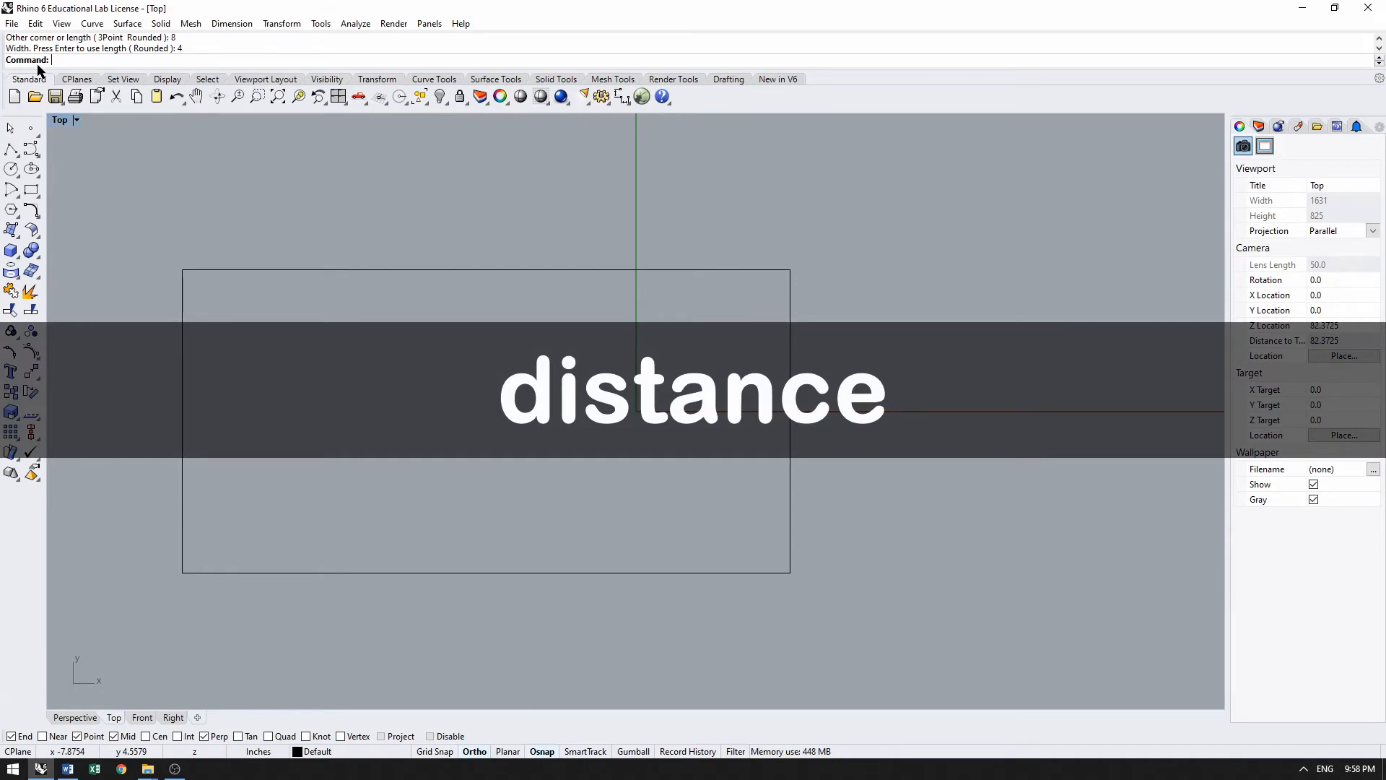
Step: Measure the length of the rectangle's lower edge and left edge between their endpoints
text(dis)
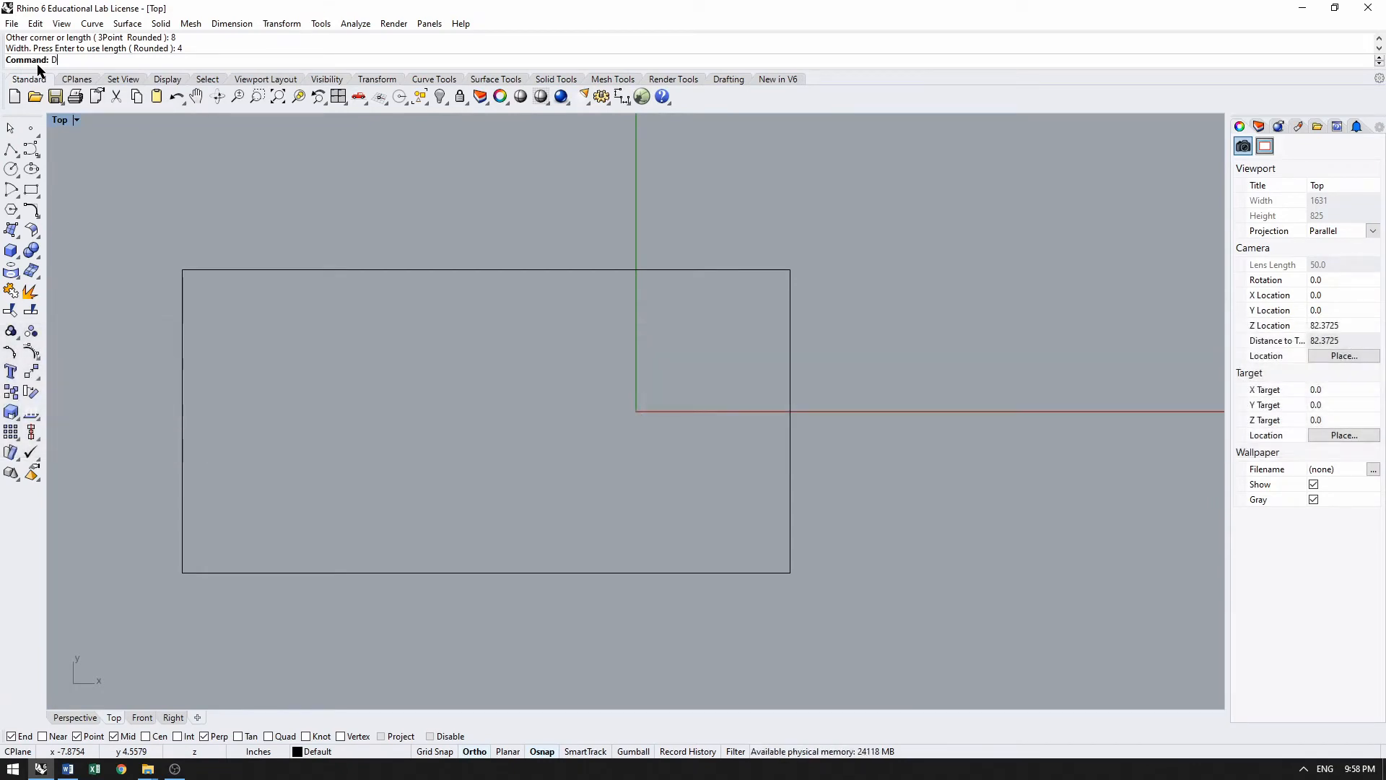
key(Return)
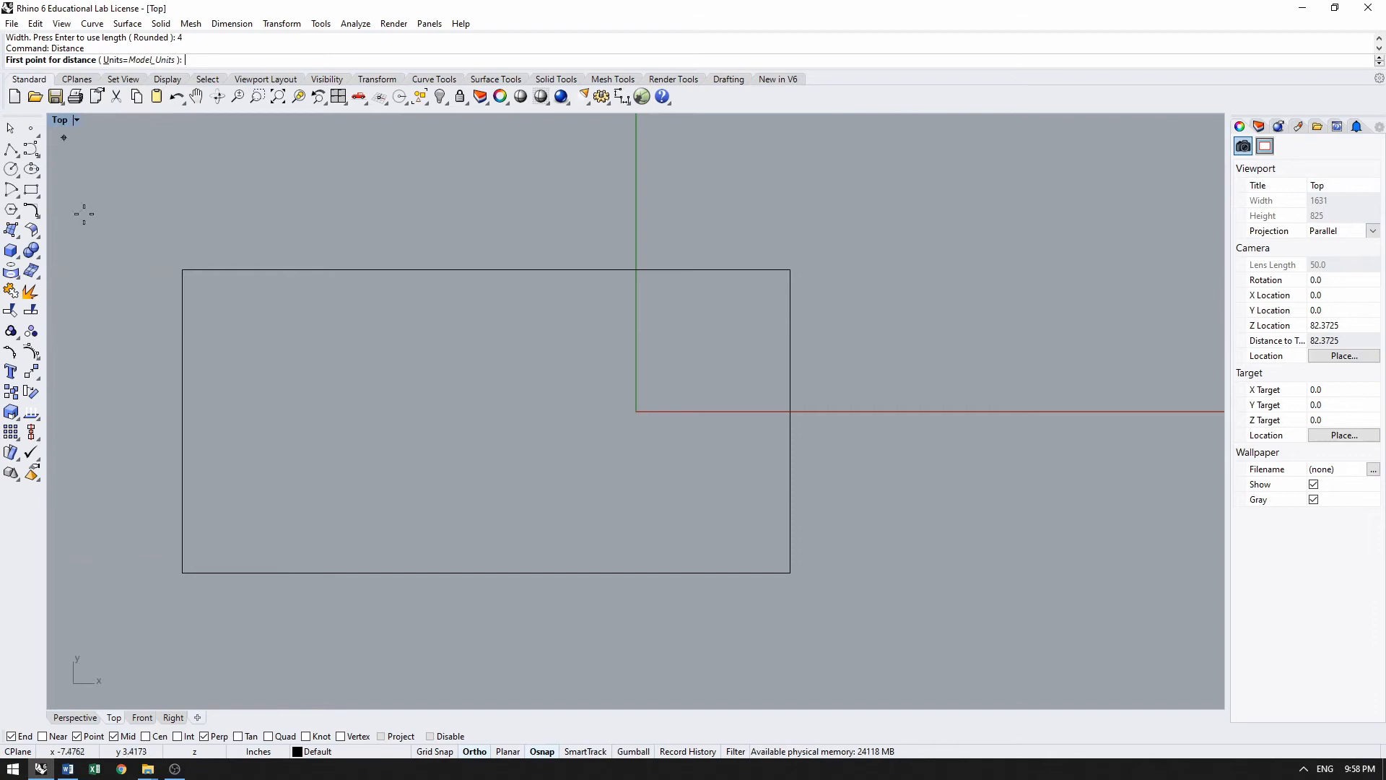
click(183, 573)
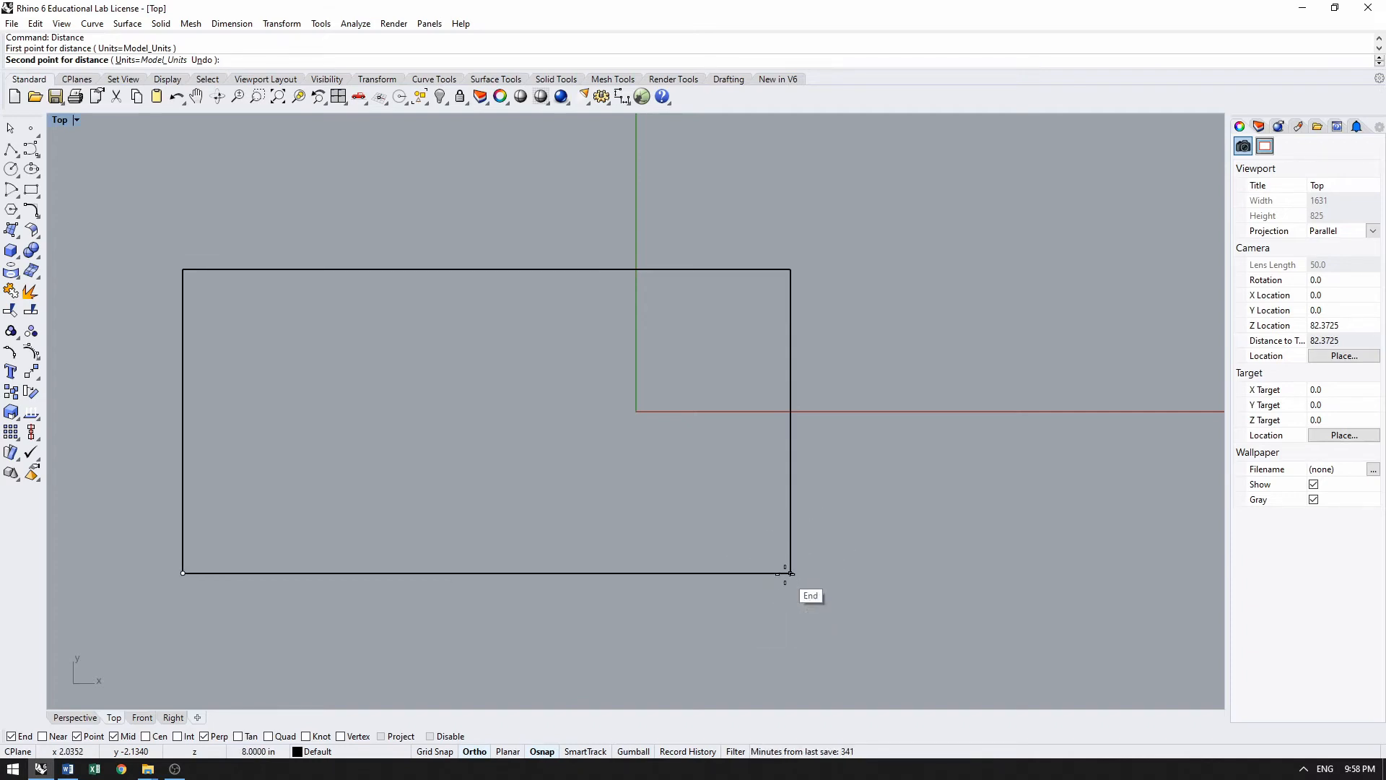
click(790, 573)
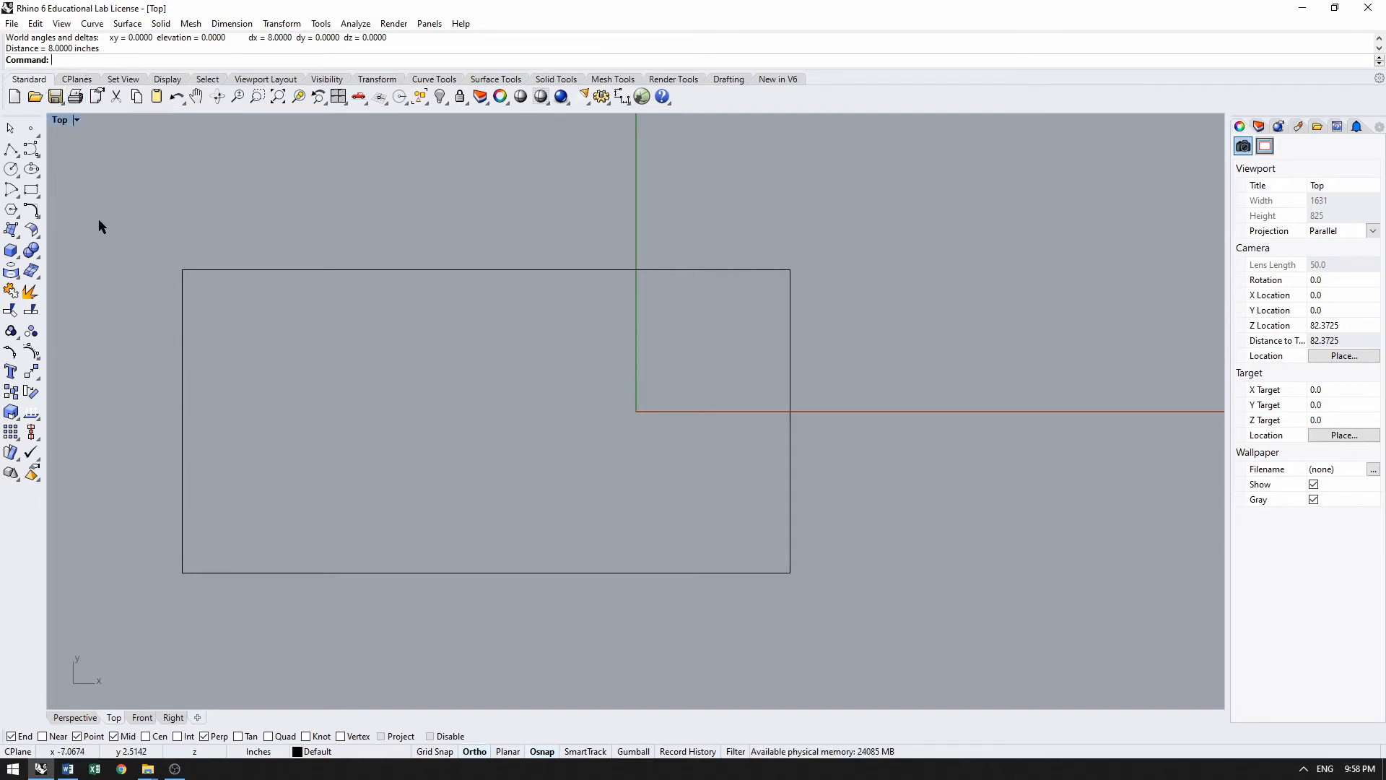
key(Return)
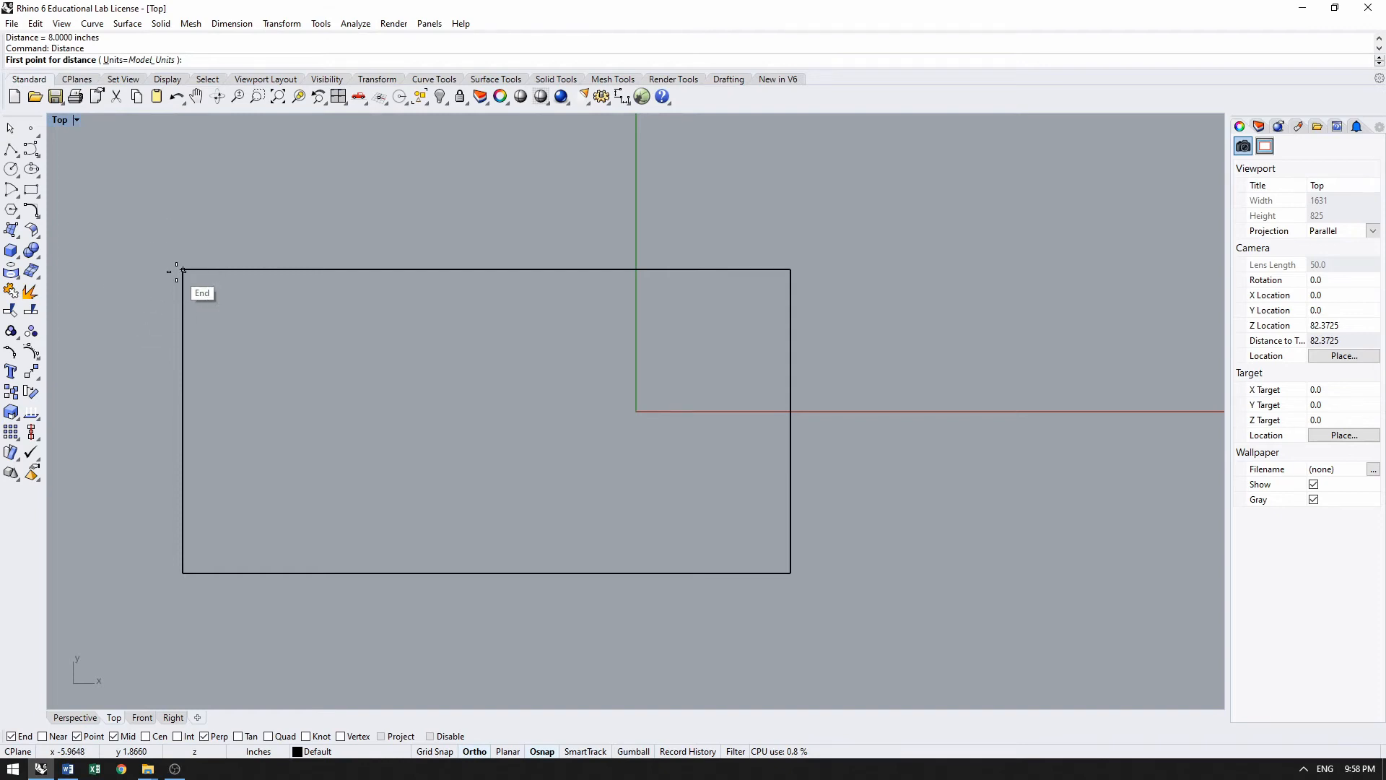
click(176, 271)
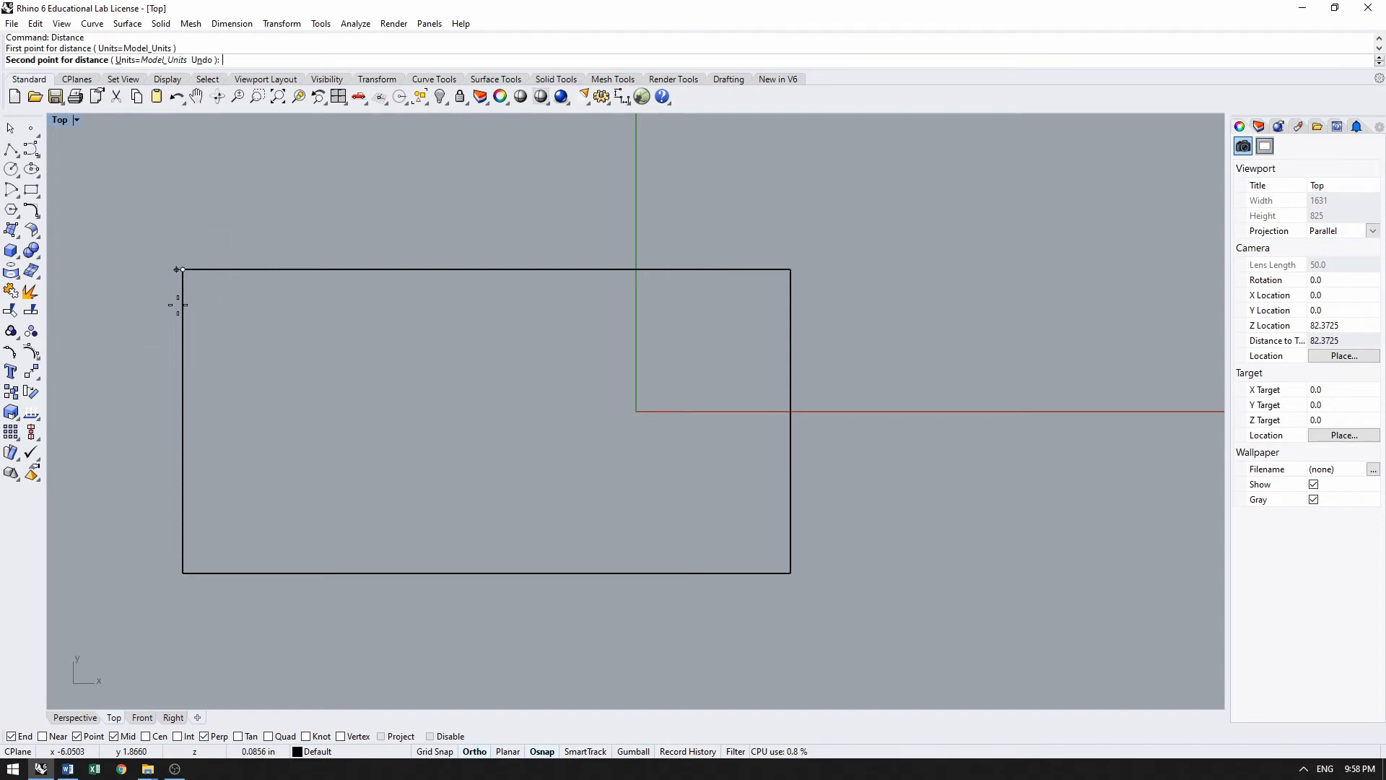
click(175, 570)
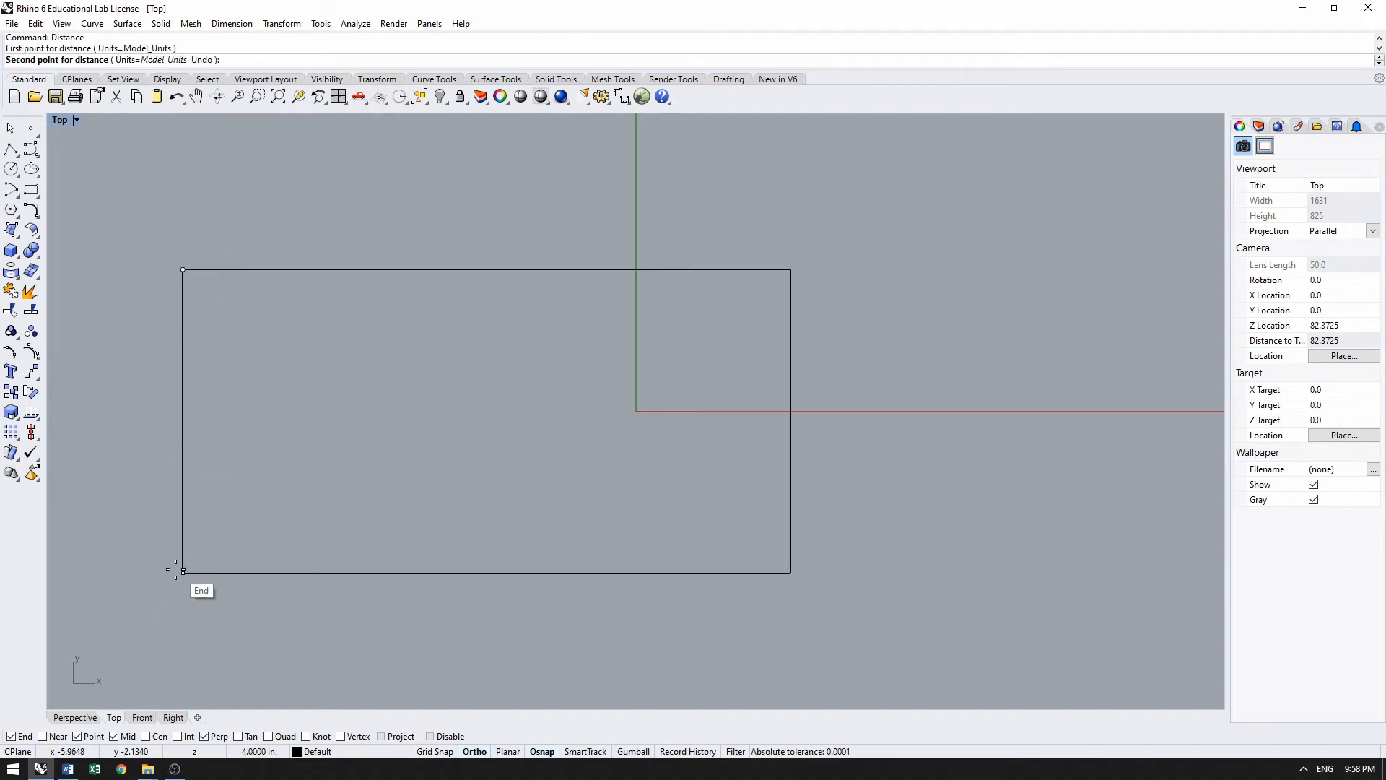
click(176, 570)
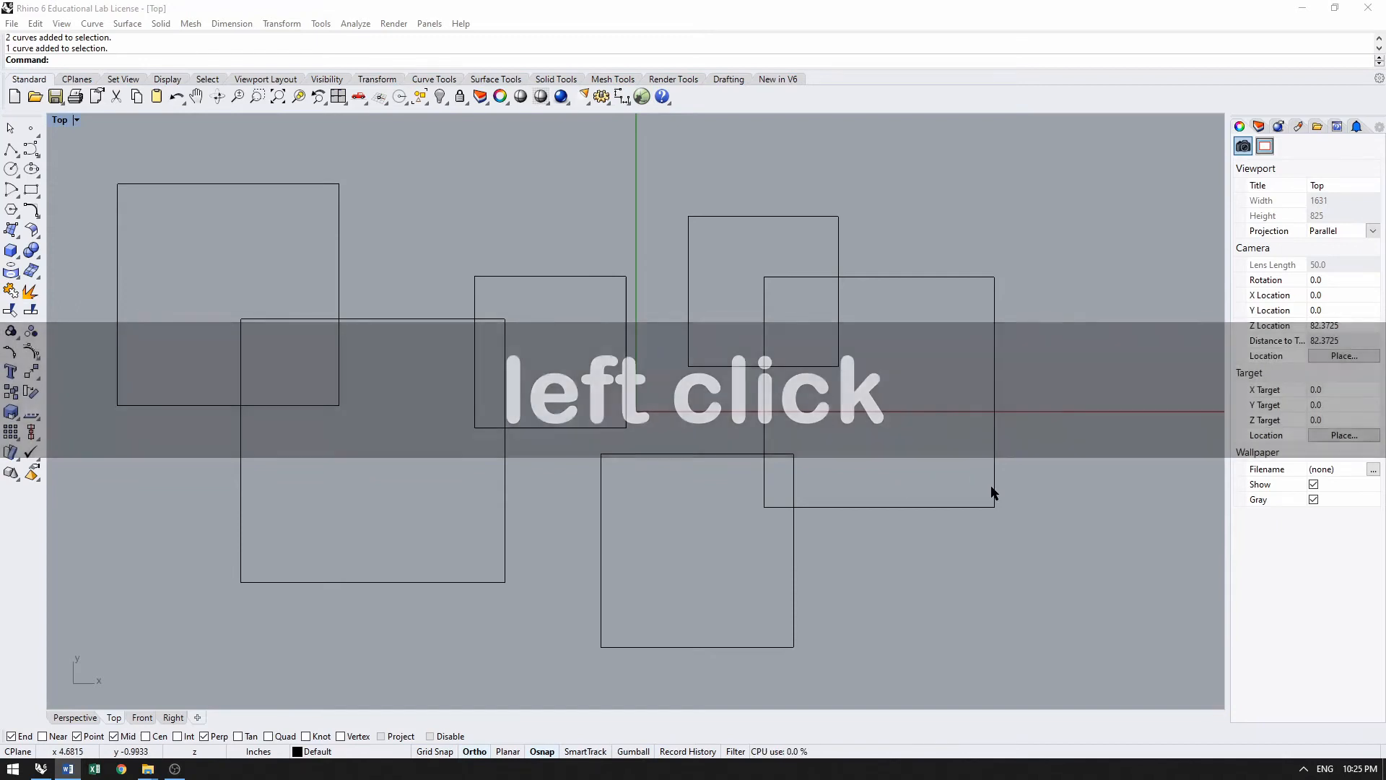
Step: Select the large square that crosses the red axis
key(ctrl)
key(ctrl)
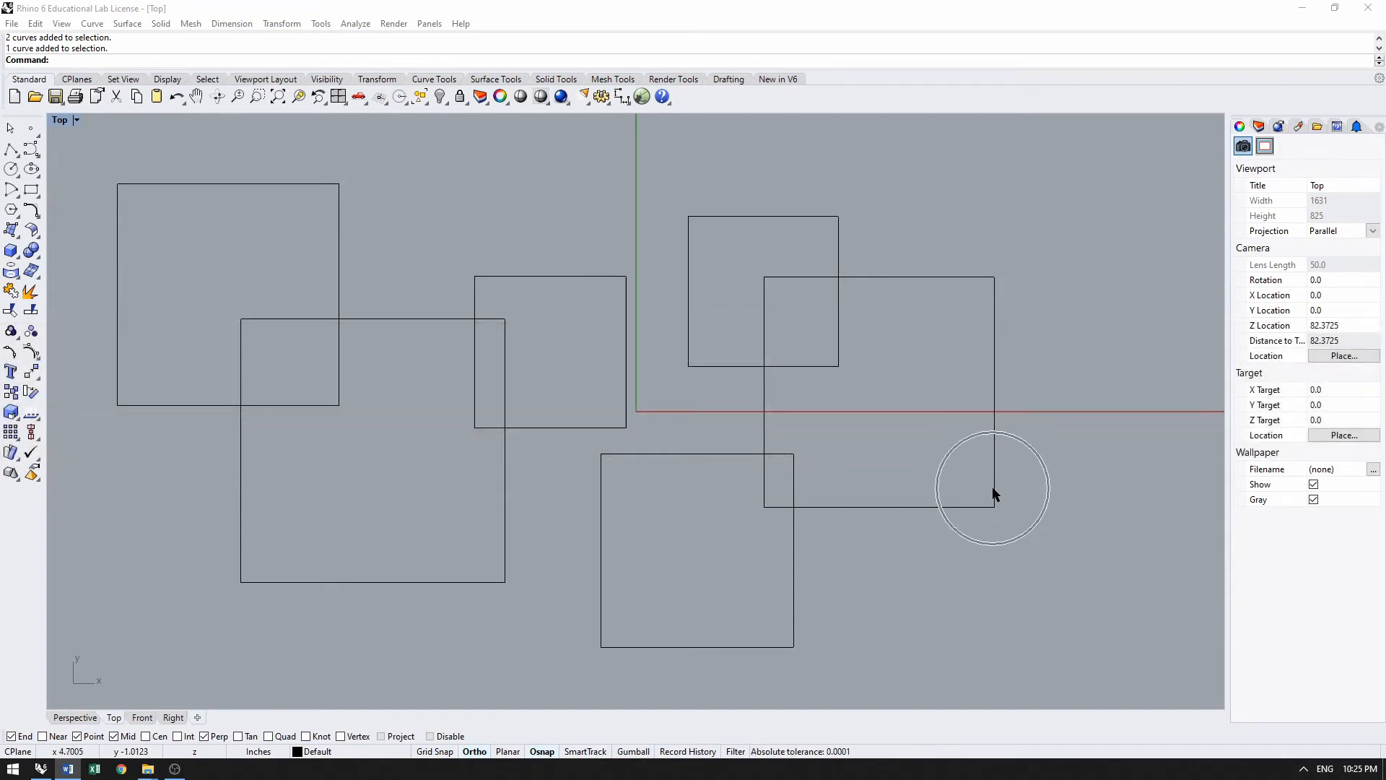
key(ctrl)
click(993, 490)
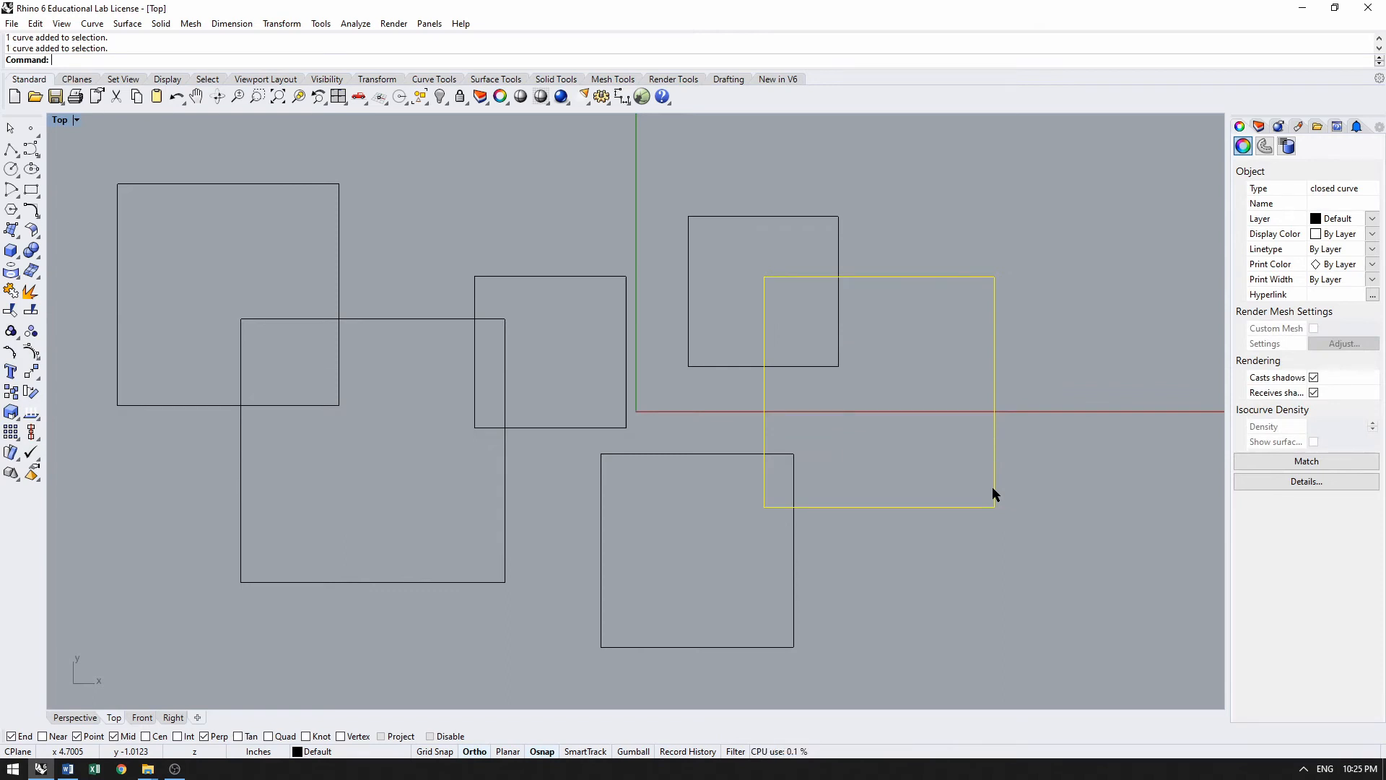
Step: Select the small square left of the green axis from the overlapping curves, and add every other square except the upper-left one
click(506, 428)
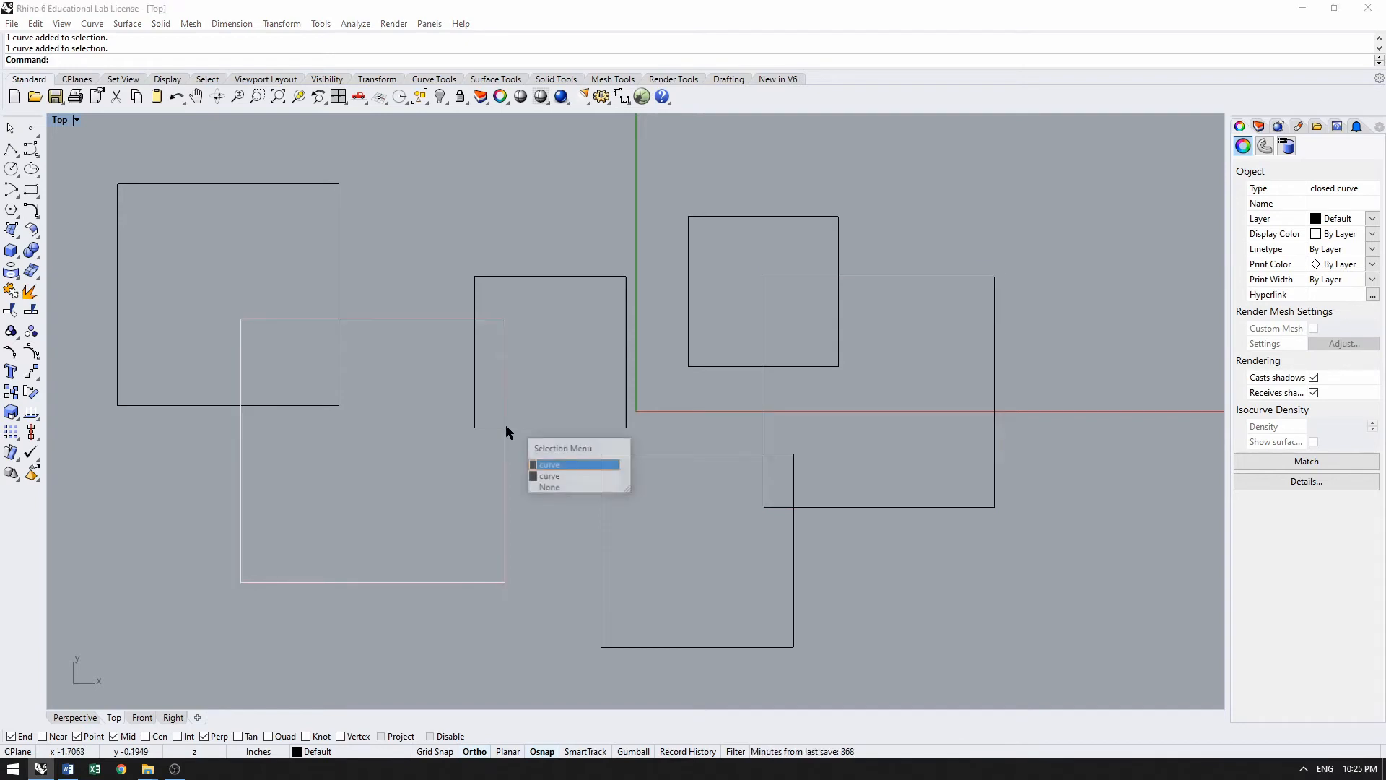
click(547, 478)
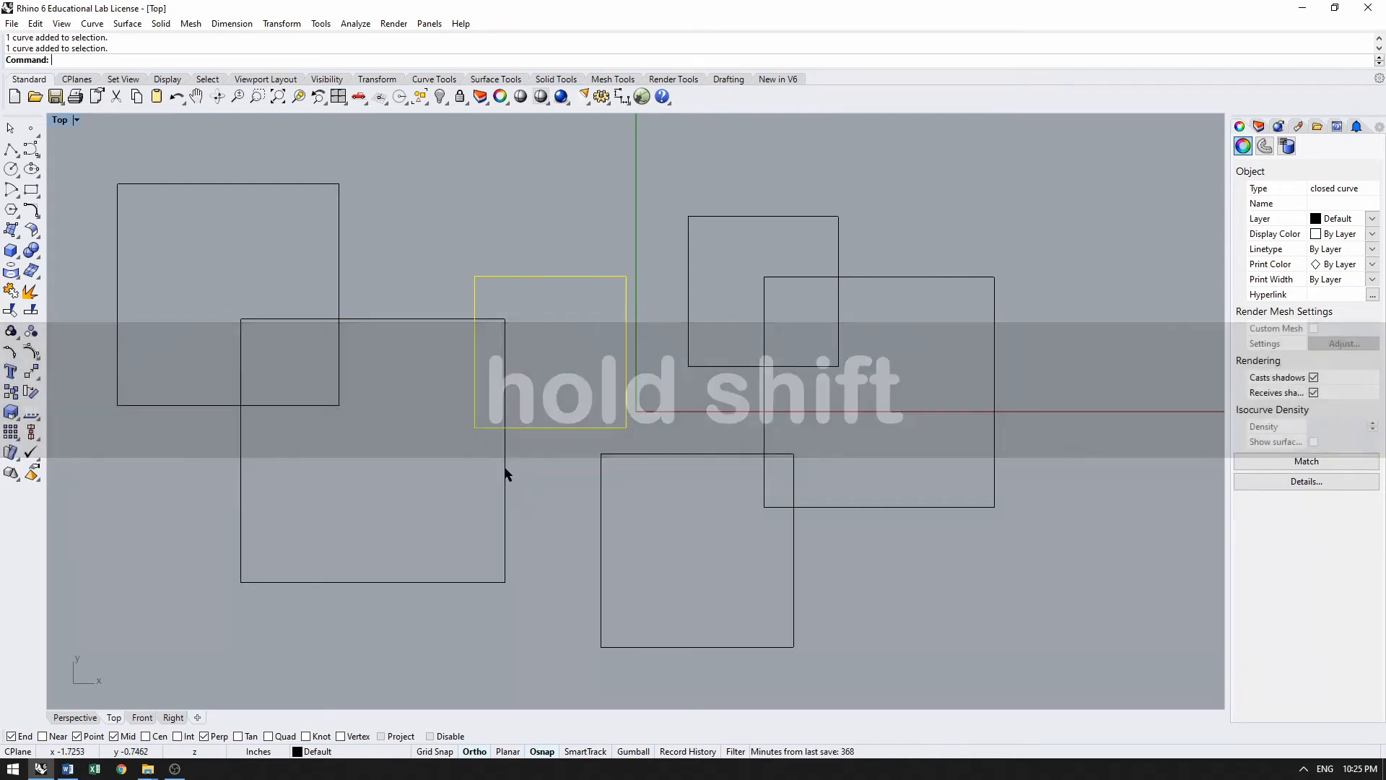
shift+click(504, 471)
shift+click(600, 494)
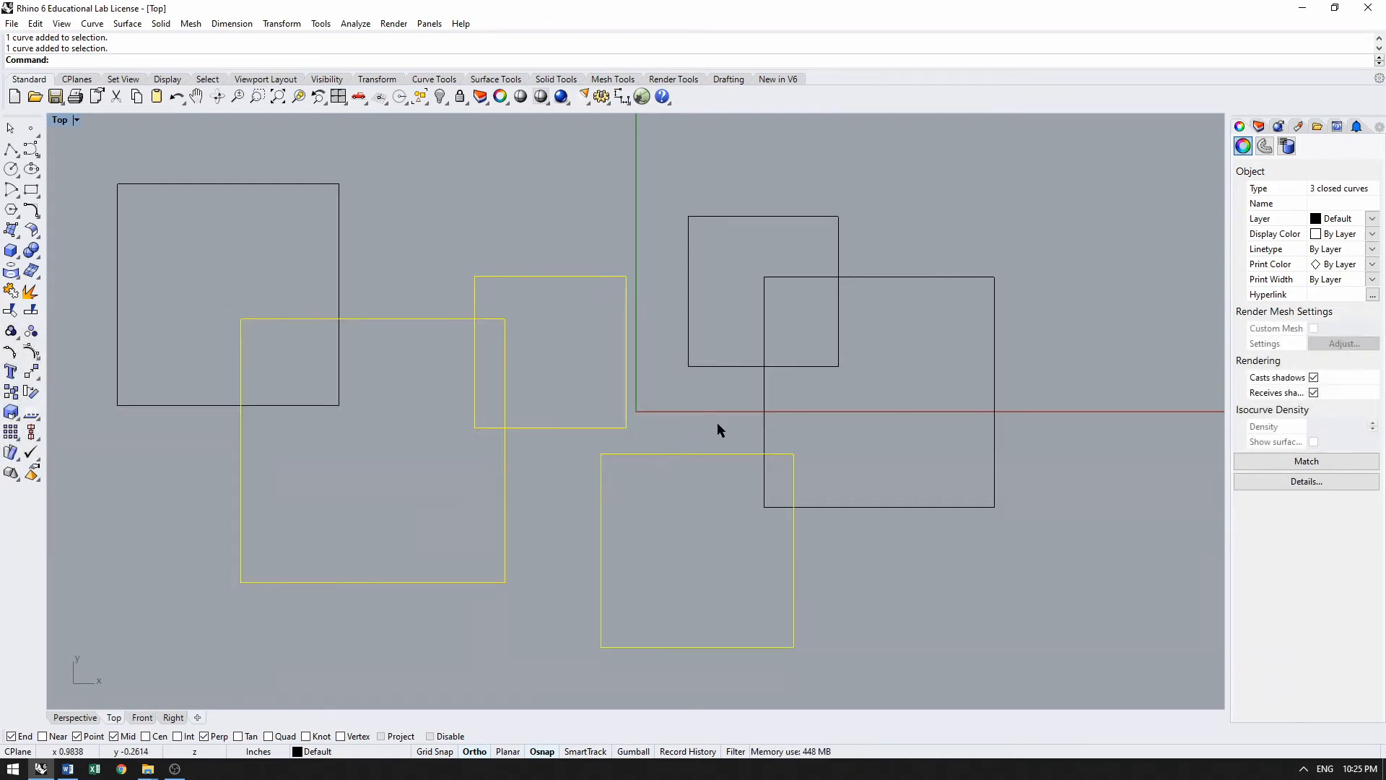
shift+click(764, 402)
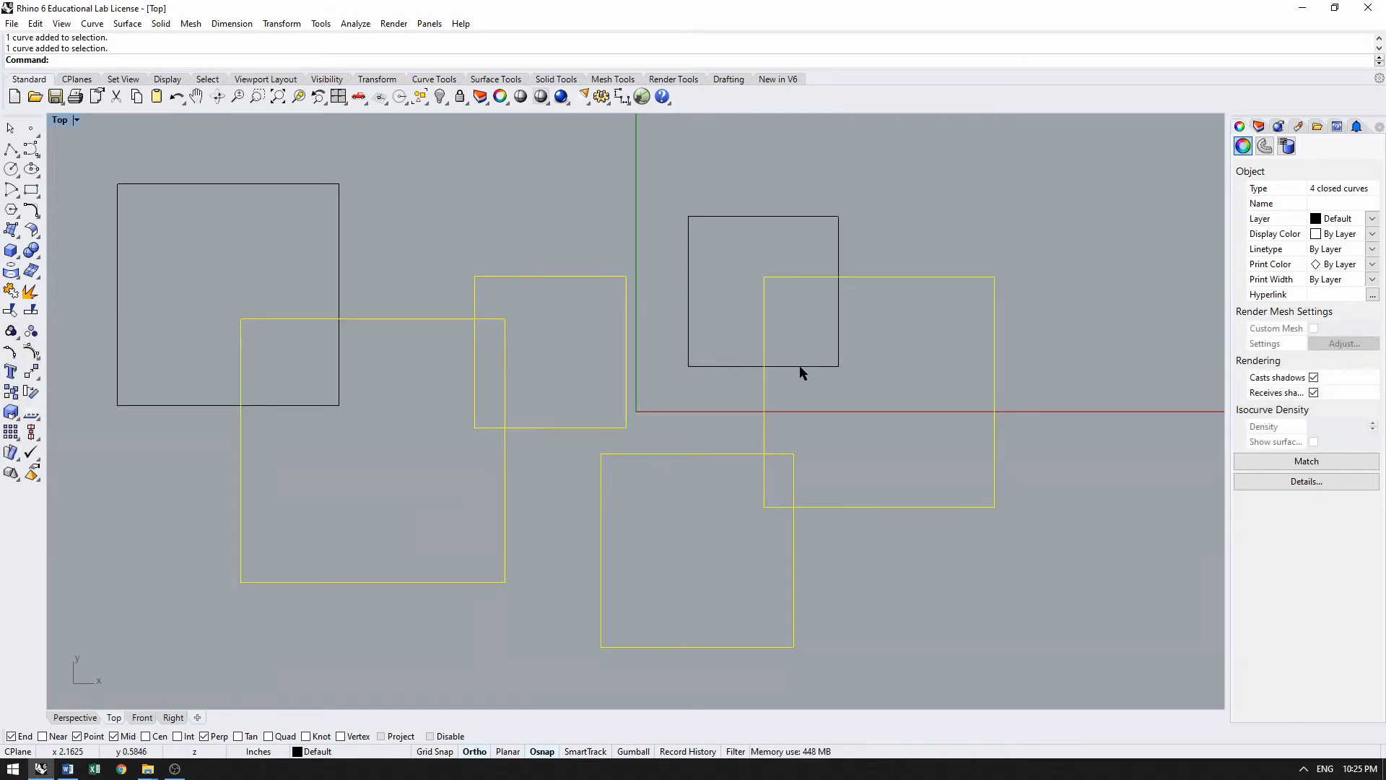
shift+click(799, 366)
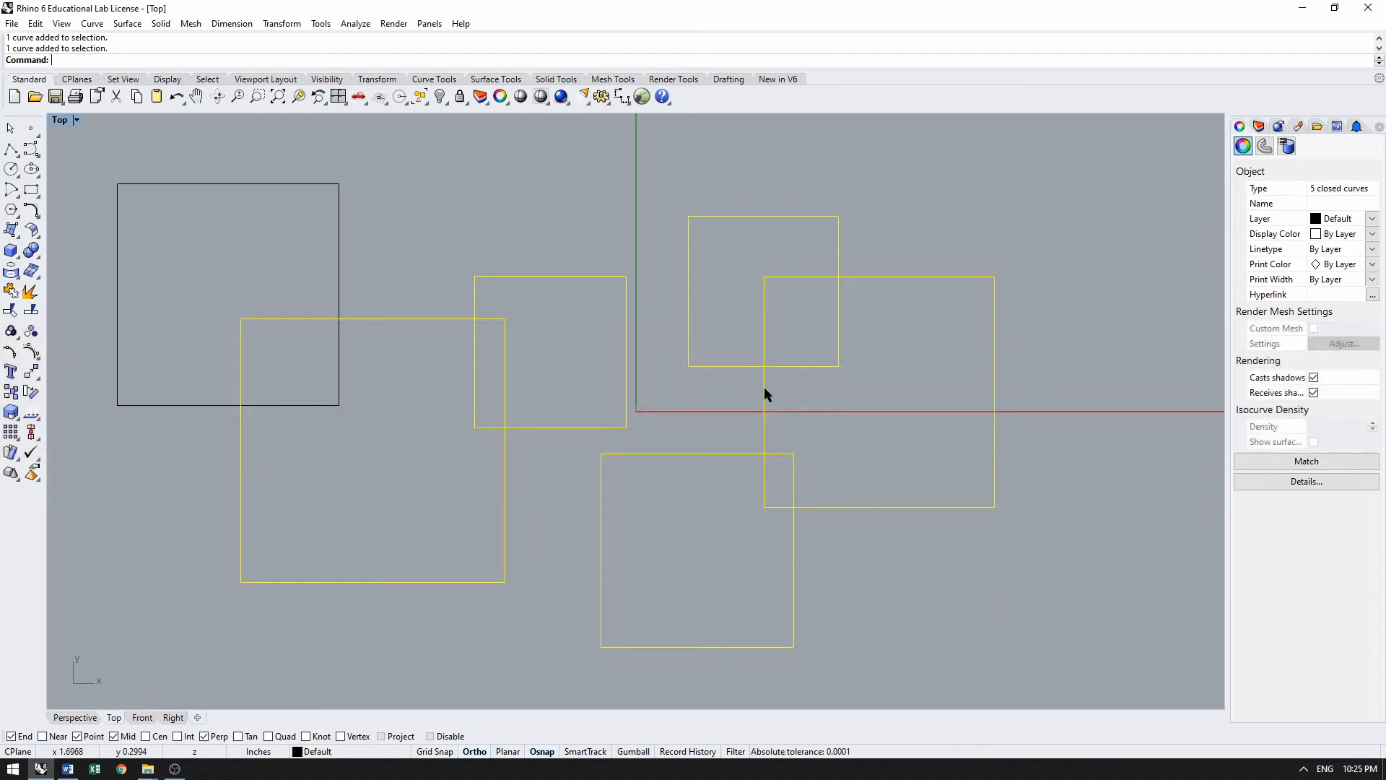
Step: Remove the two overlapping squares right of the green axis and the lower middle square from the selection, and deselect the rest
ctrl+click(764, 387)
ctrl+click(751, 366)
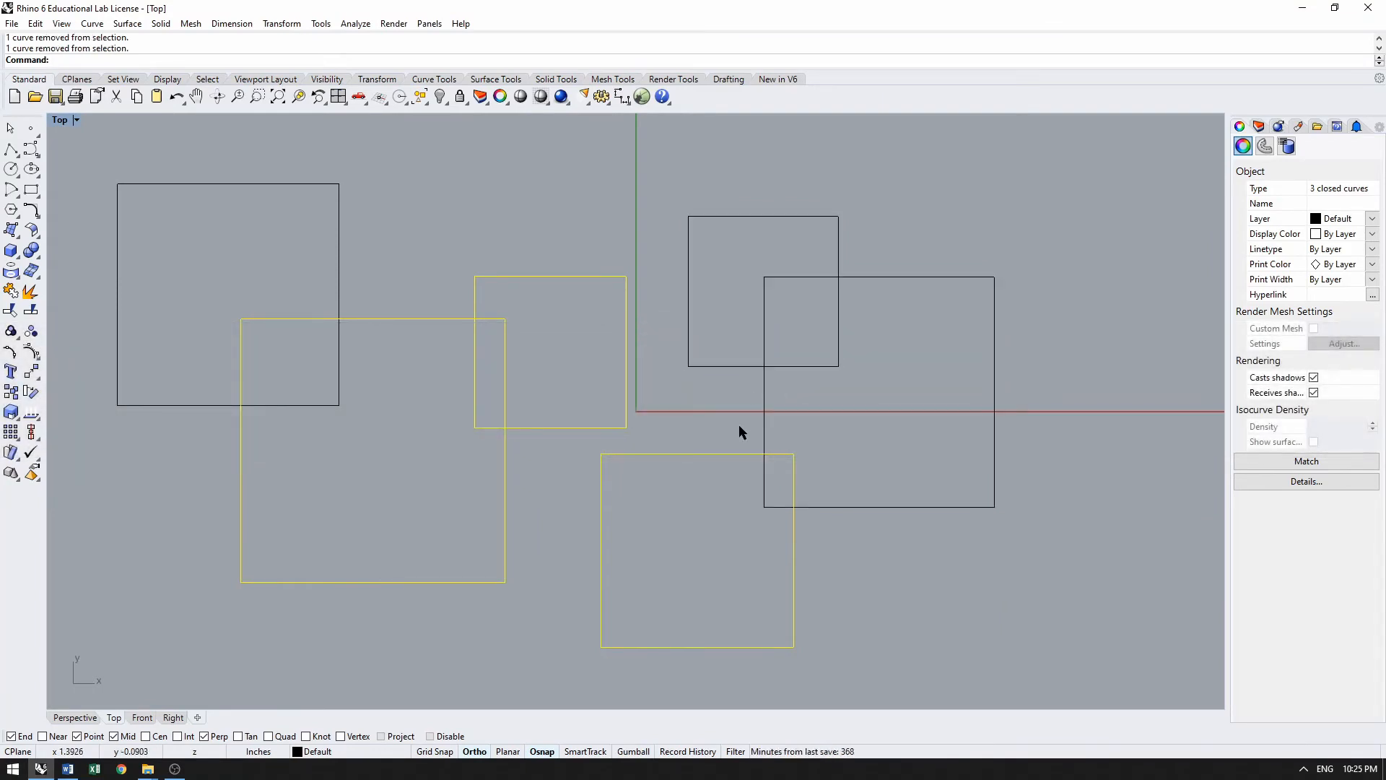
ctrl+click(721, 453)
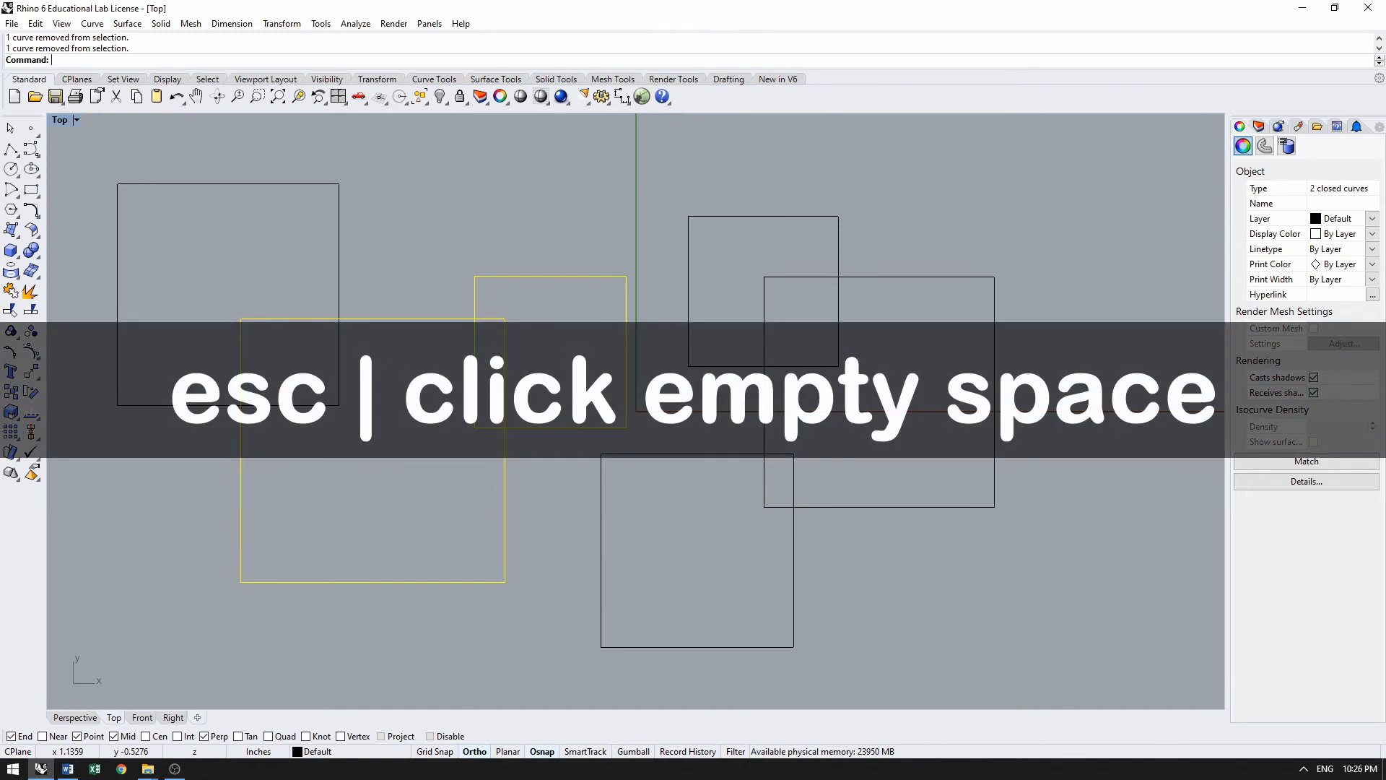
click(986, 628)
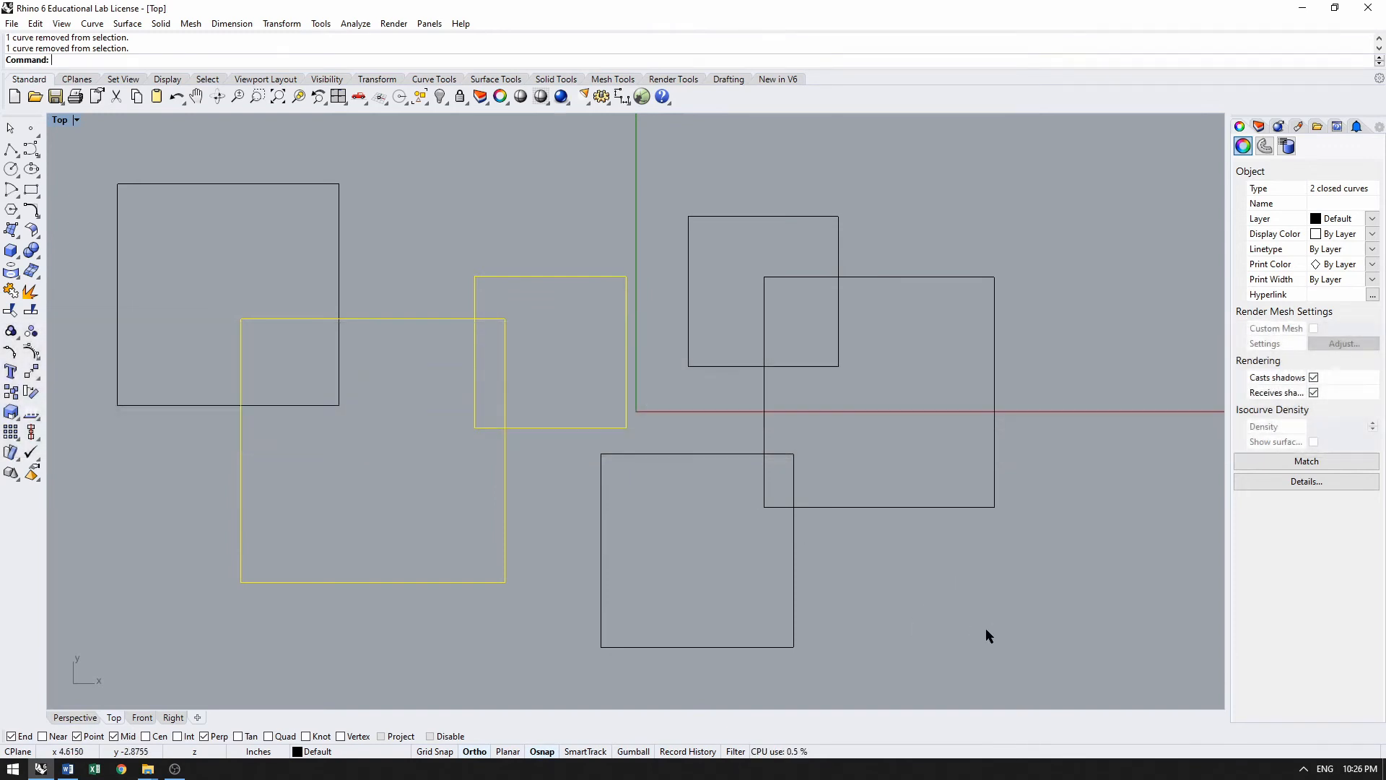
click(985, 628)
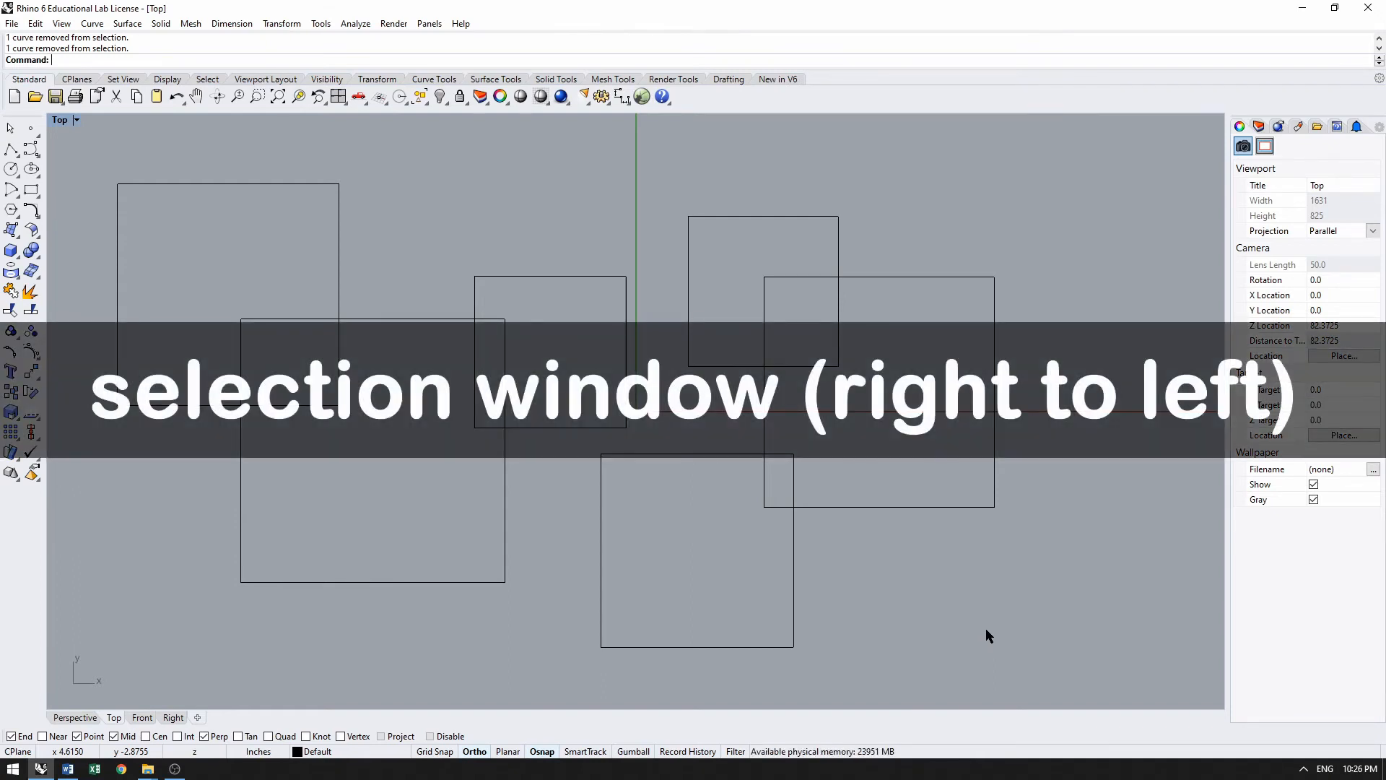
Step: Select the lower middle and large right squares with a crossing window, and the small square left of the green axis with an enclosing window
drag(986, 631, 697, 409)
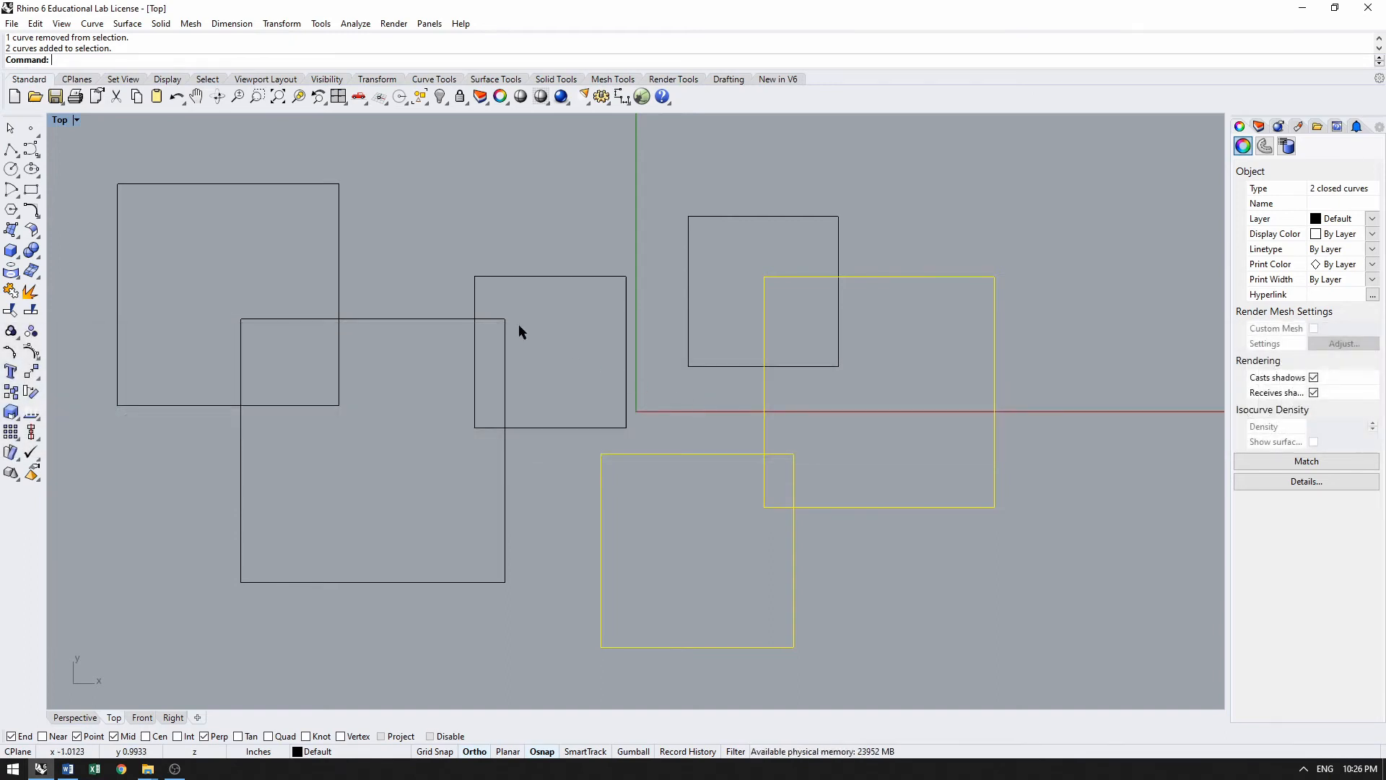
drag(422, 244, 704, 479)
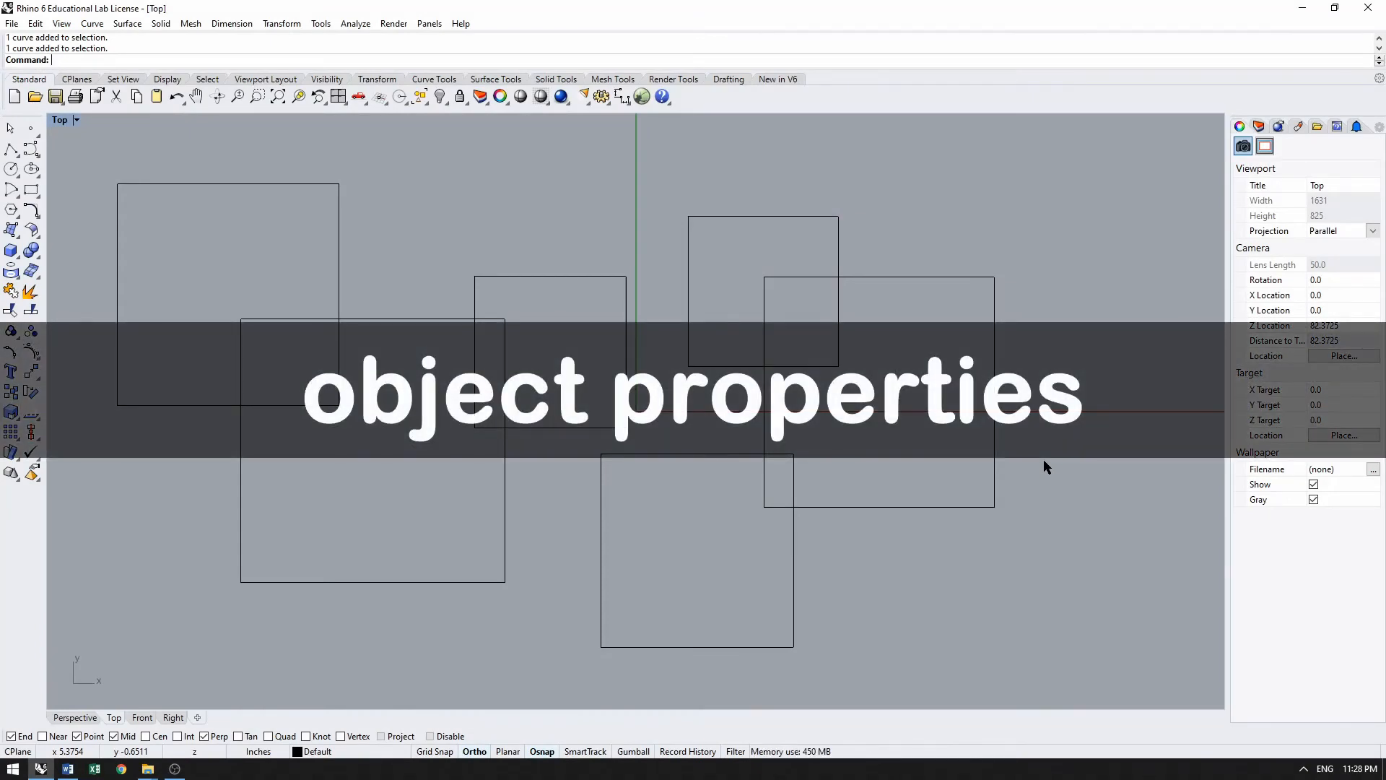
Step: Assign the large square crossing the red axis to Layer 03 and deselect it
click(995, 475)
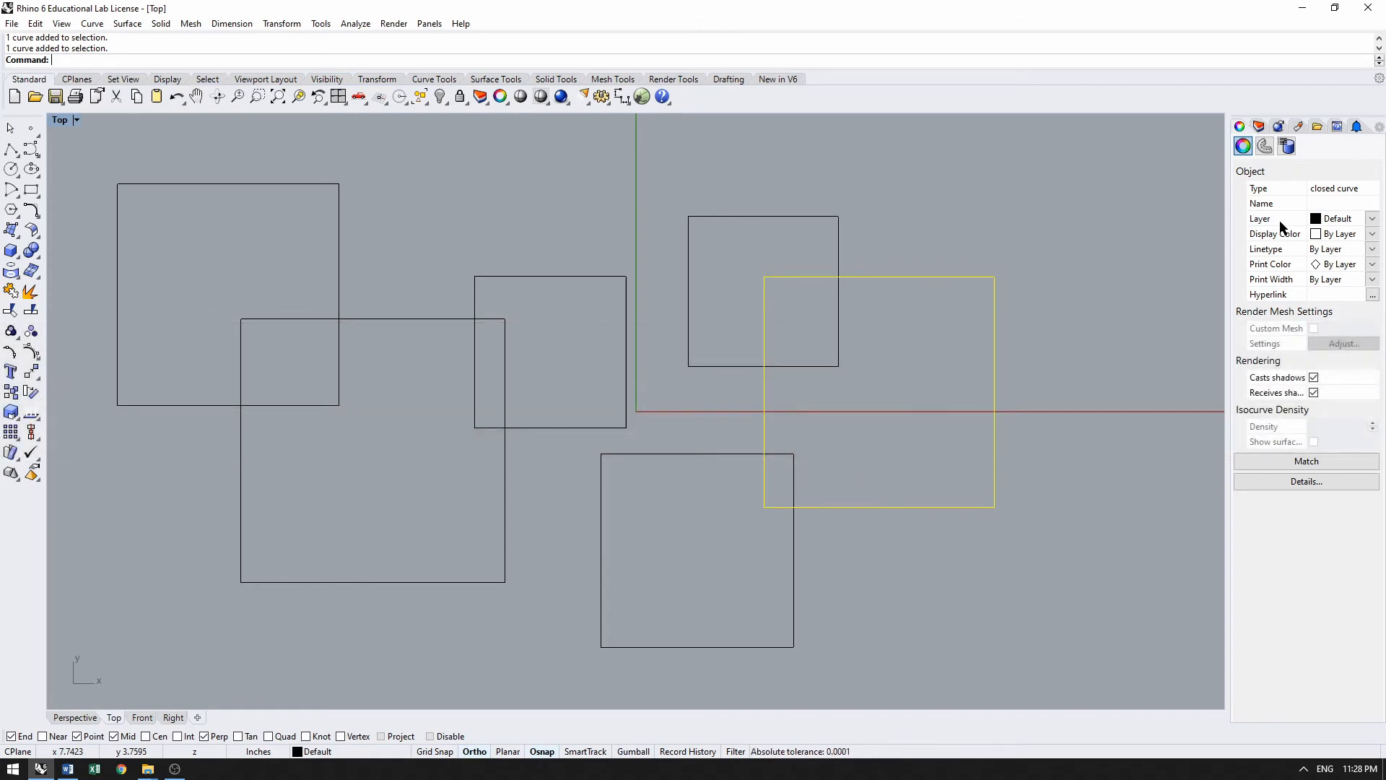
click(1371, 220)
click(1371, 220)
click(1371, 221)
click(1371, 220)
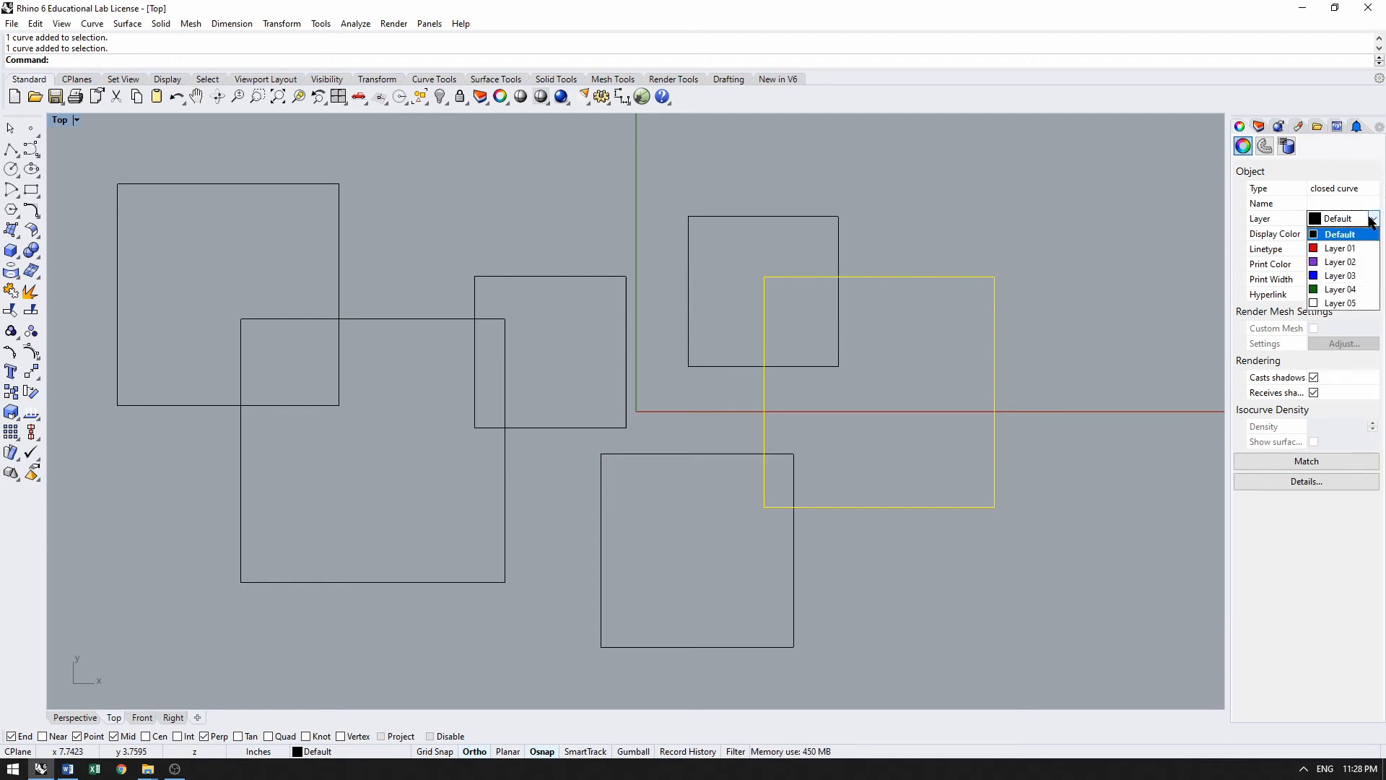
click(1336, 276)
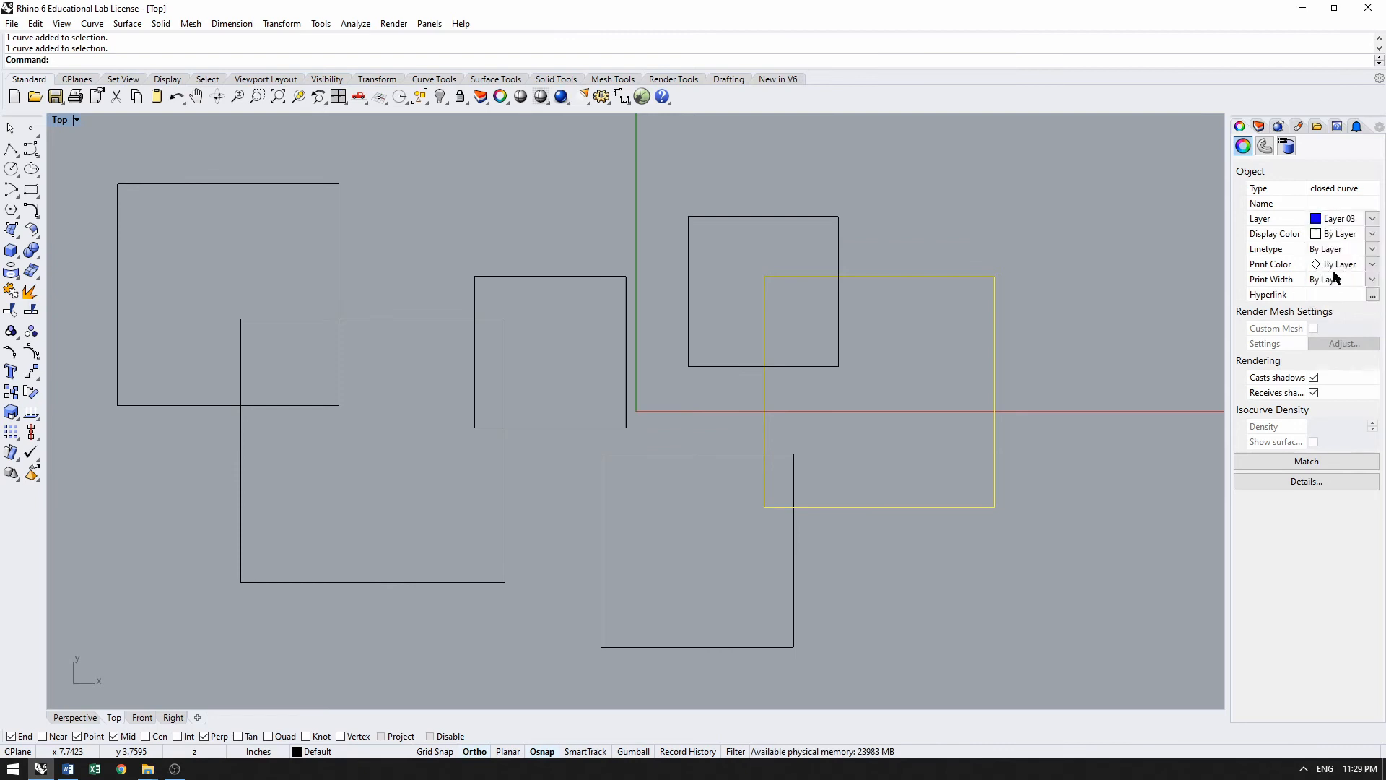
key(Escape)
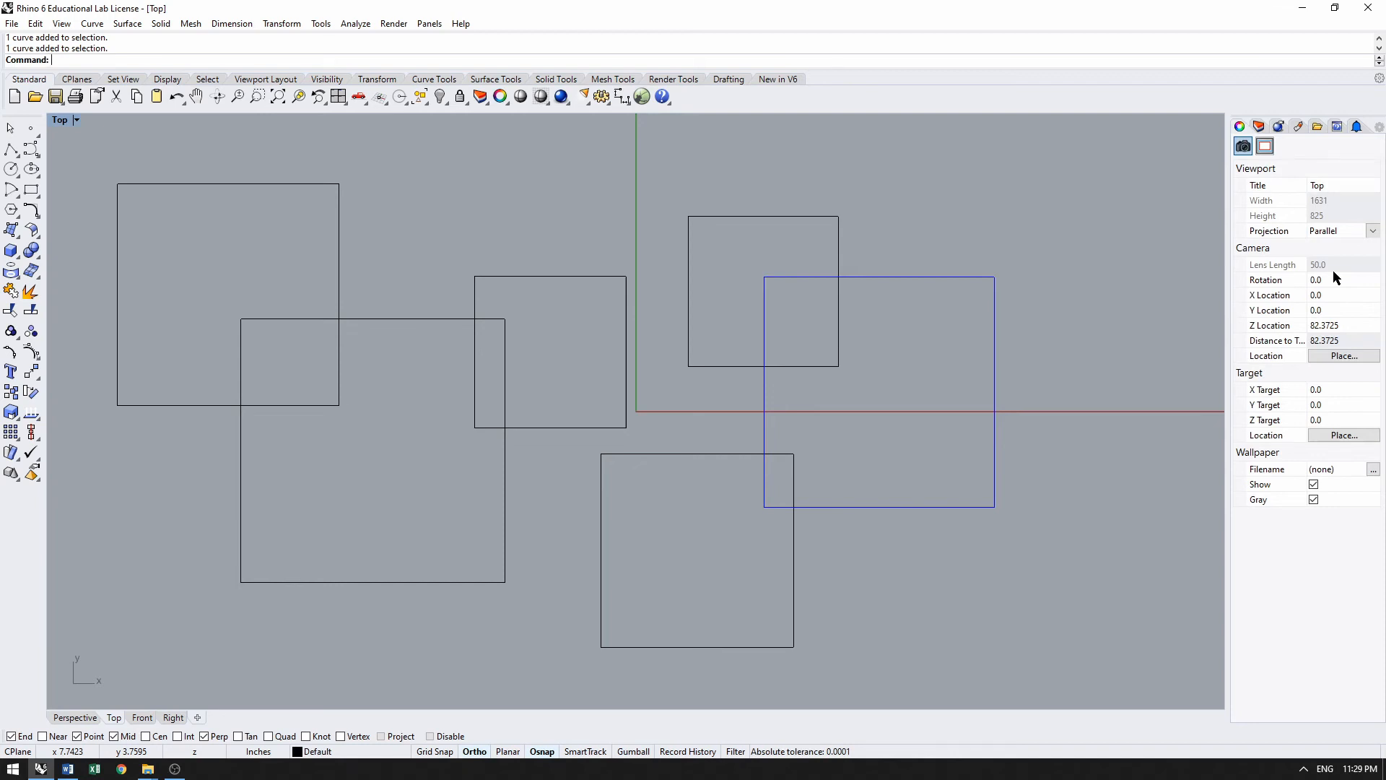
Step: Show the layer list and make Layer 04 the current layer
click(1258, 128)
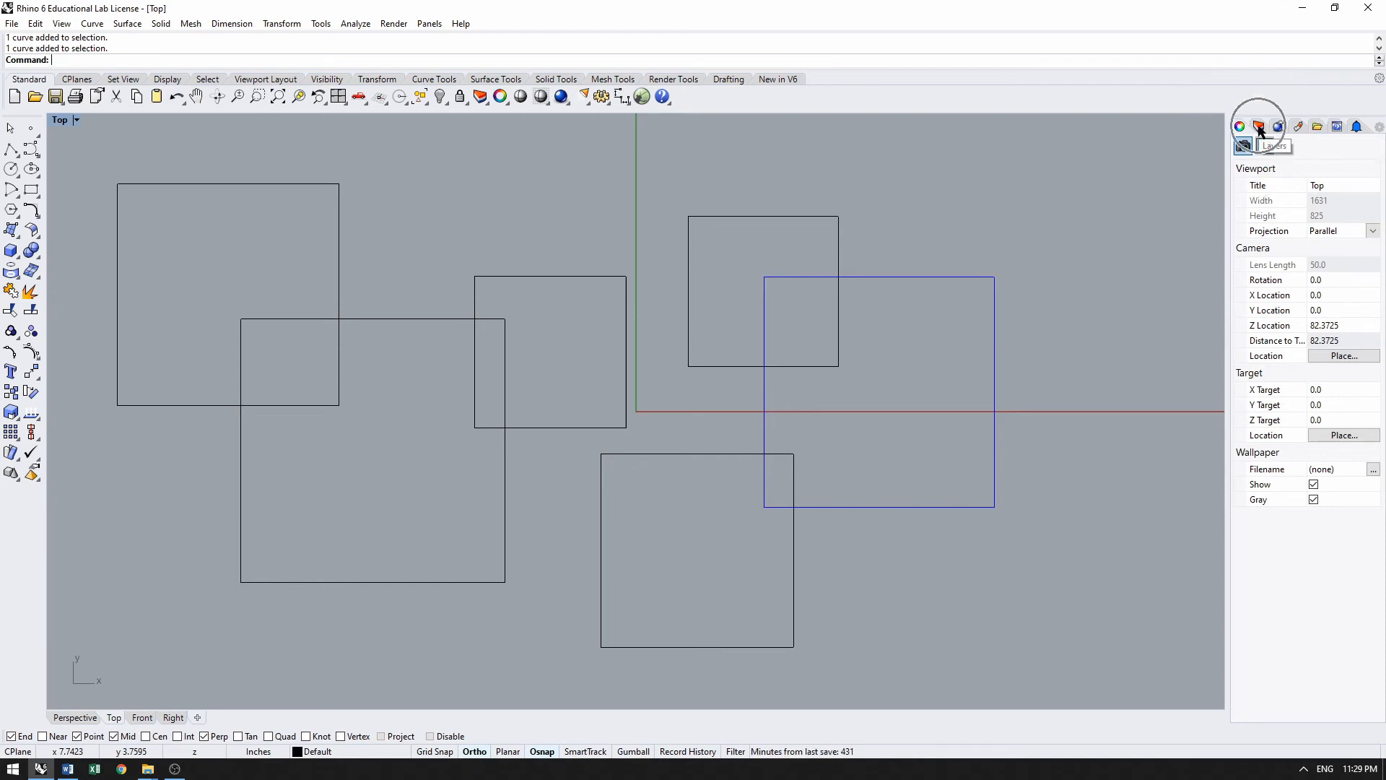
click(1259, 129)
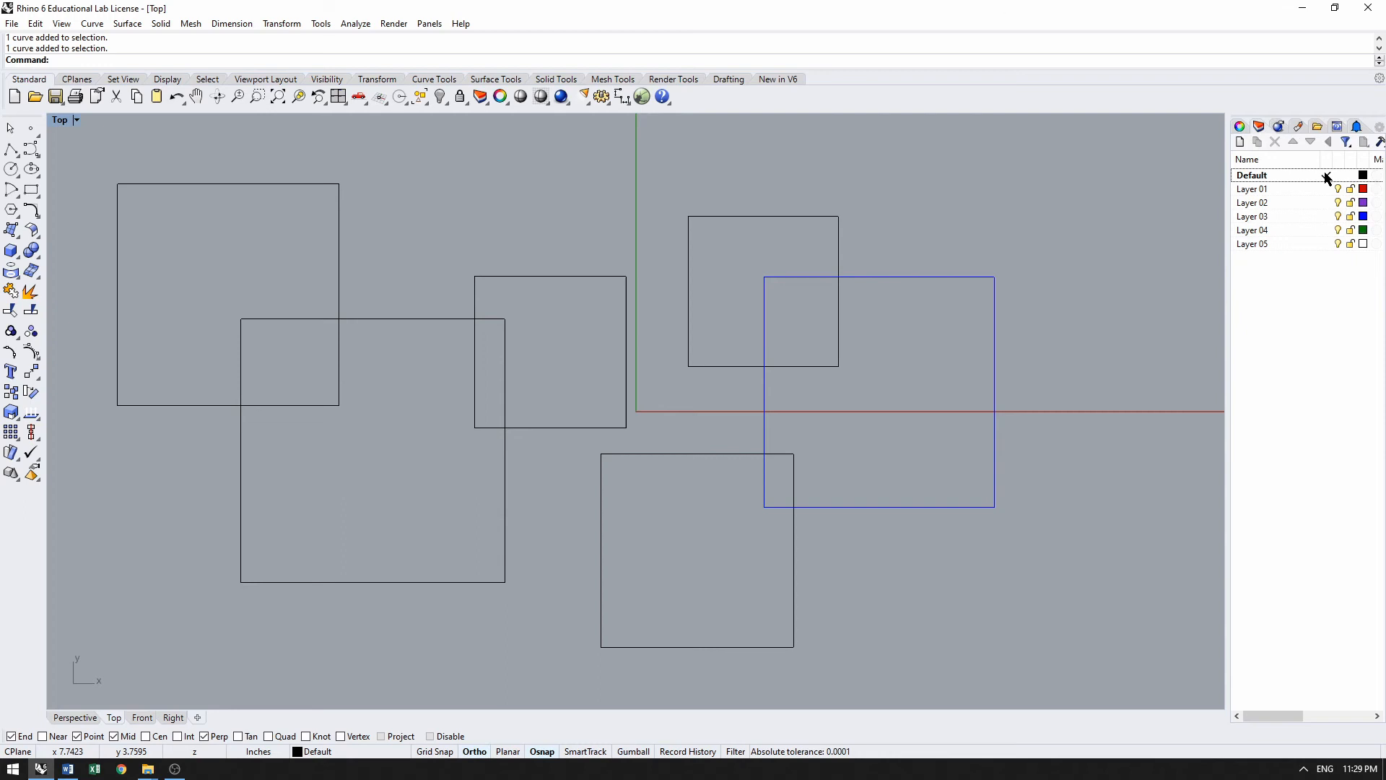
double_click(1281, 231)
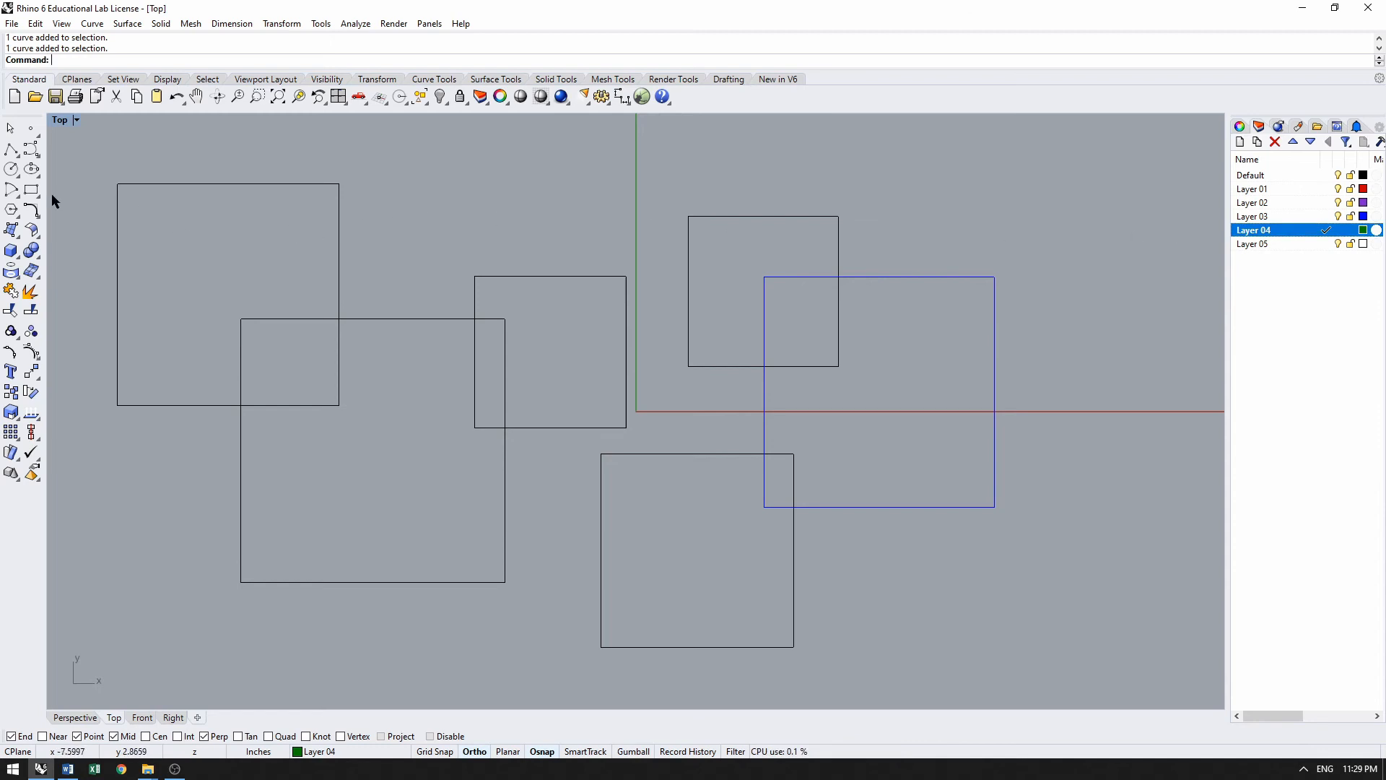
Step: Draw two rectangles on Layer 04, one overlapping the two large left squares and one overlapping the small square left of the green axis
click(31, 189)
click(163, 283)
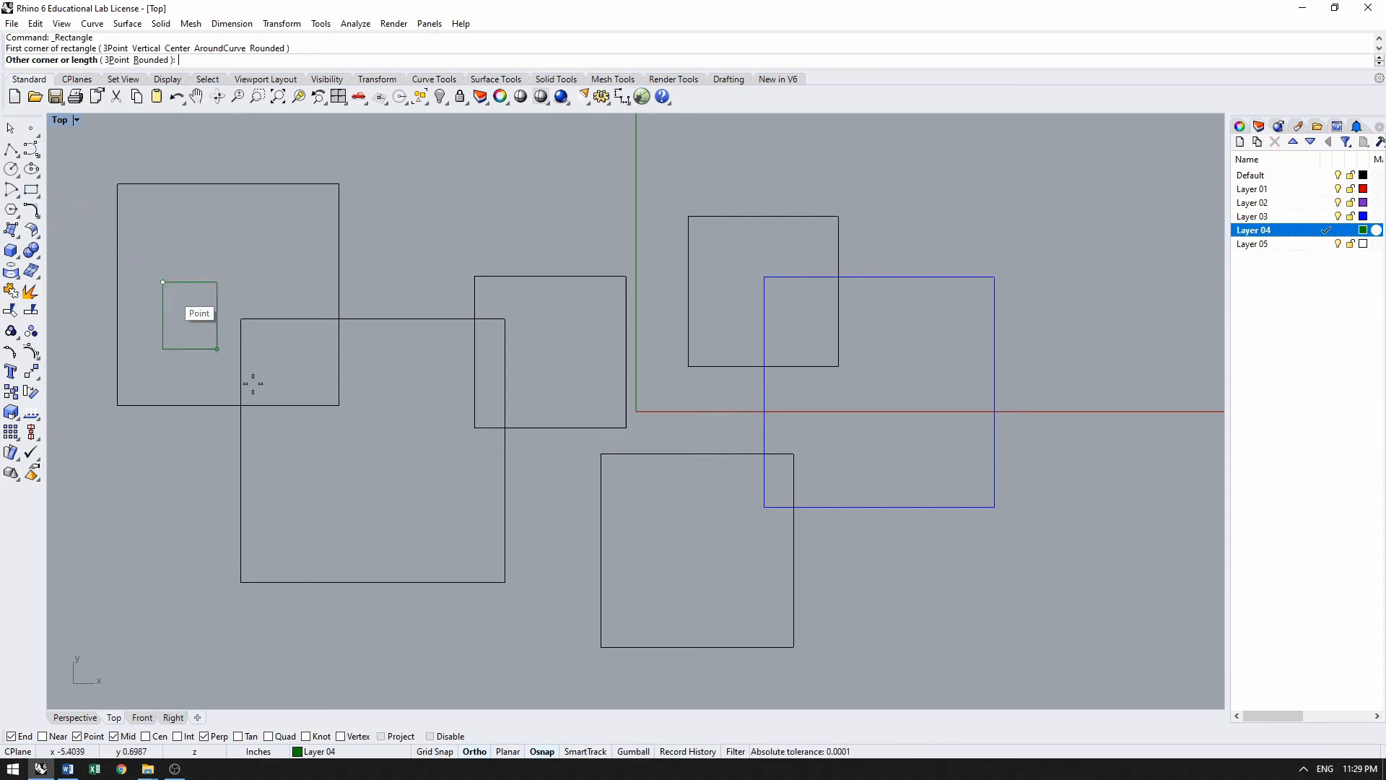
click(359, 513)
key(Return)
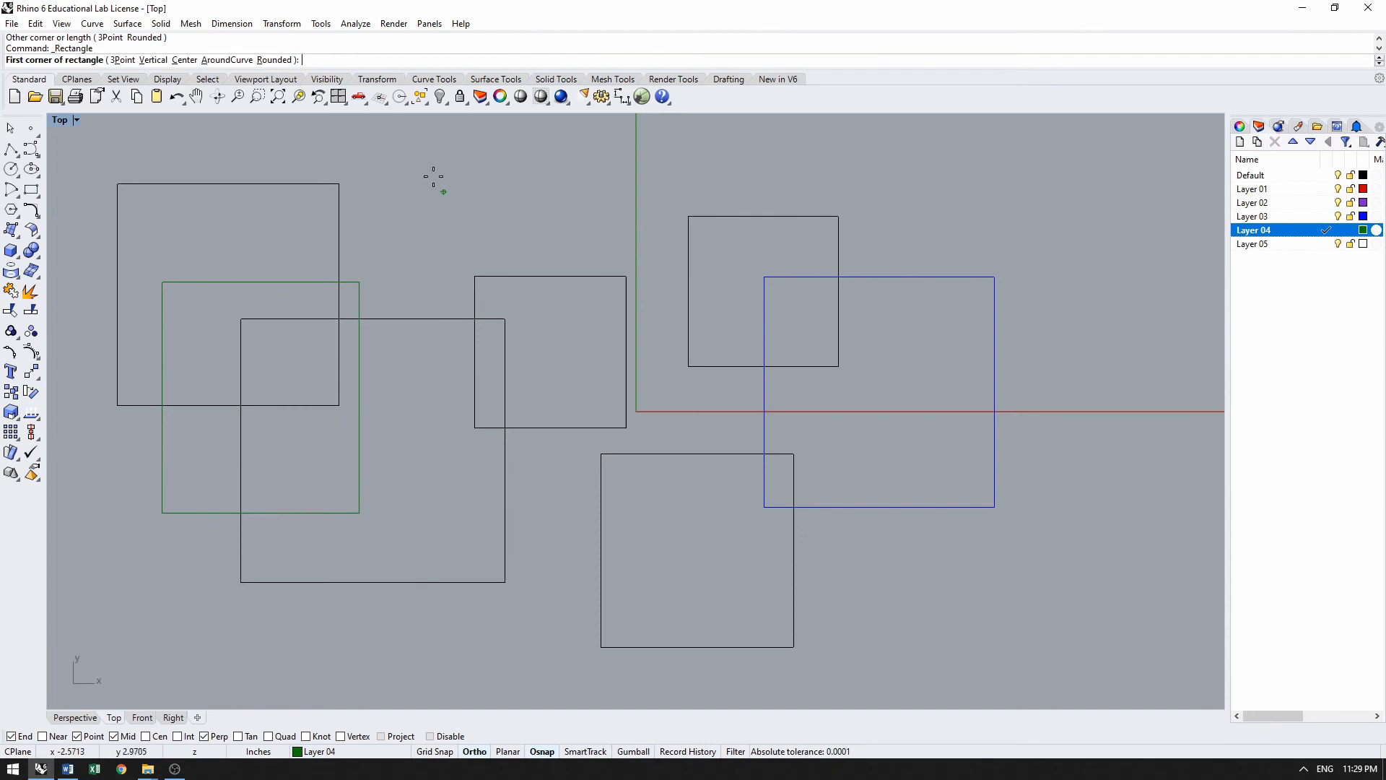
click(431, 169)
click(596, 388)
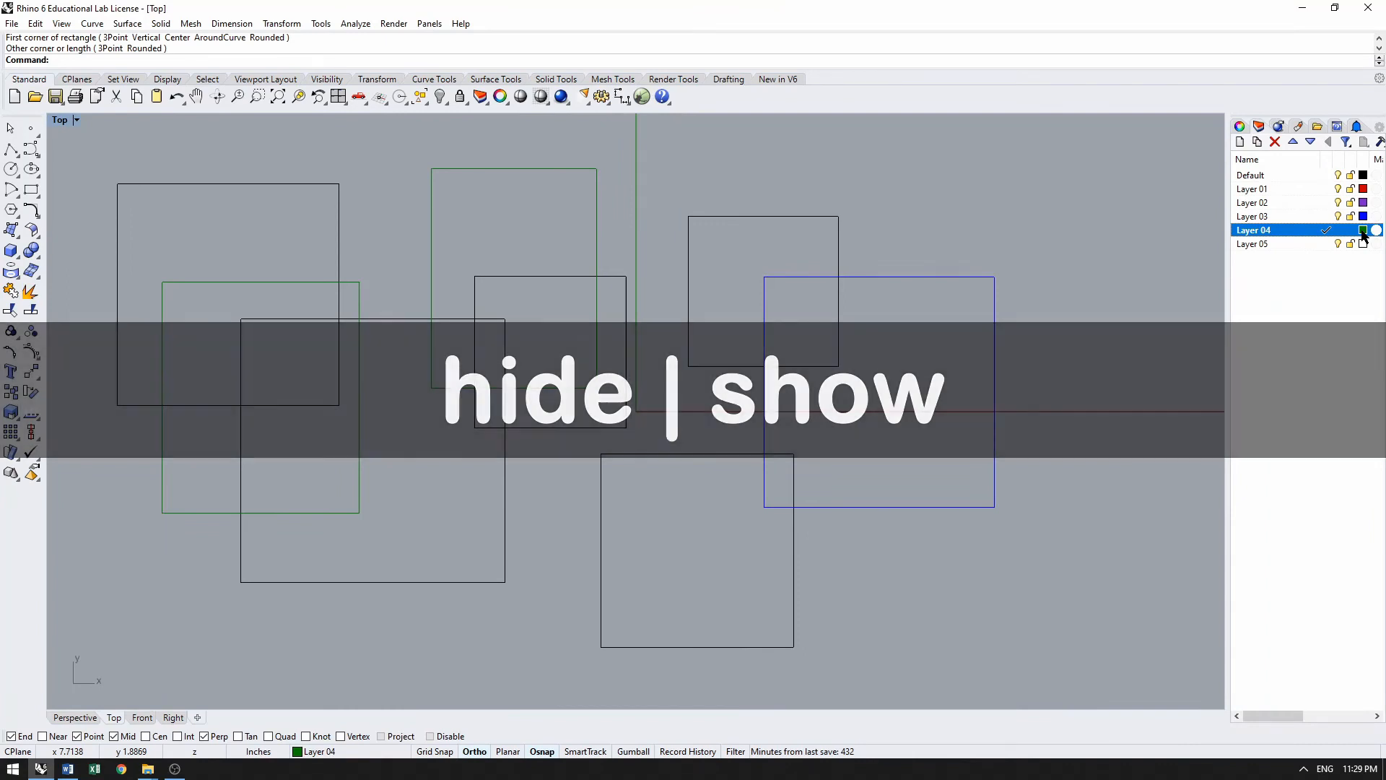
Step: Hide the Default layer and show it again
click(1339, 177)
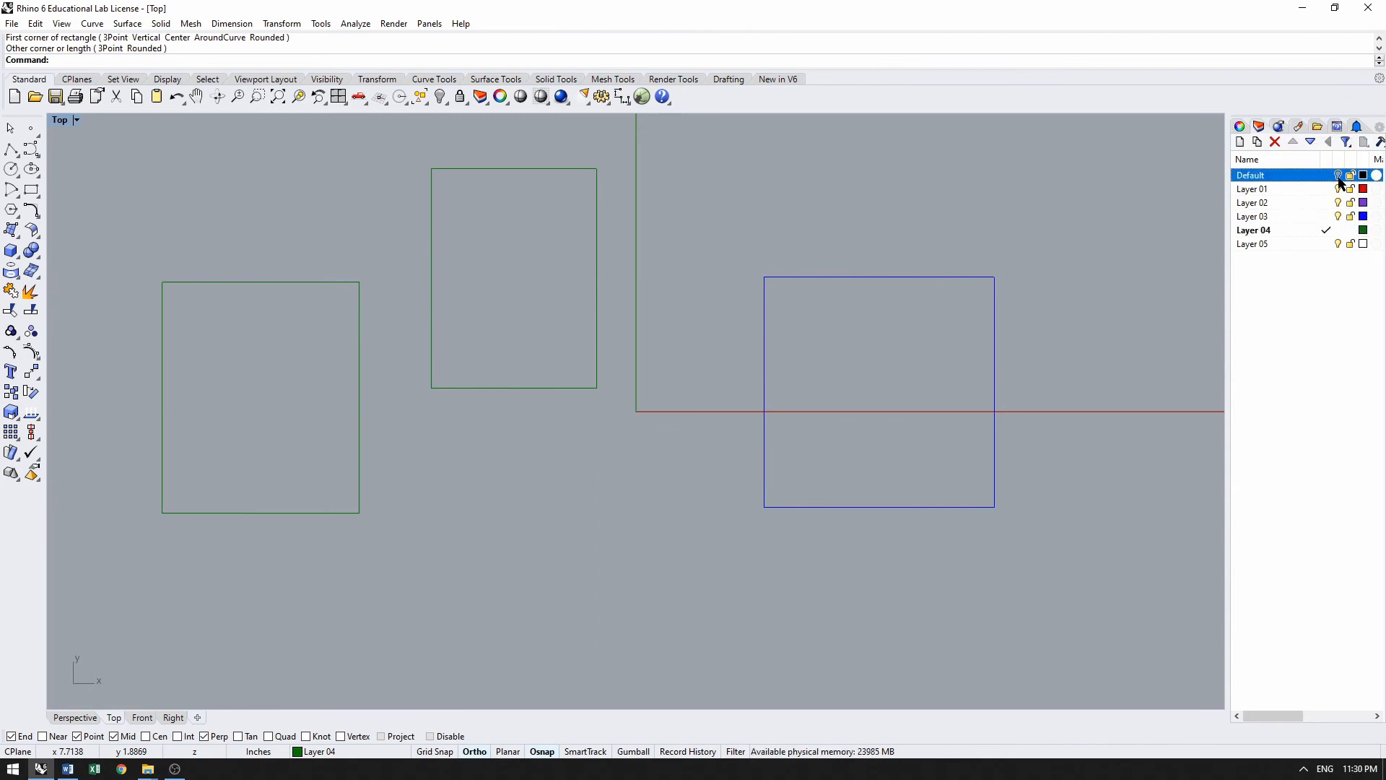
click(1338, 176)
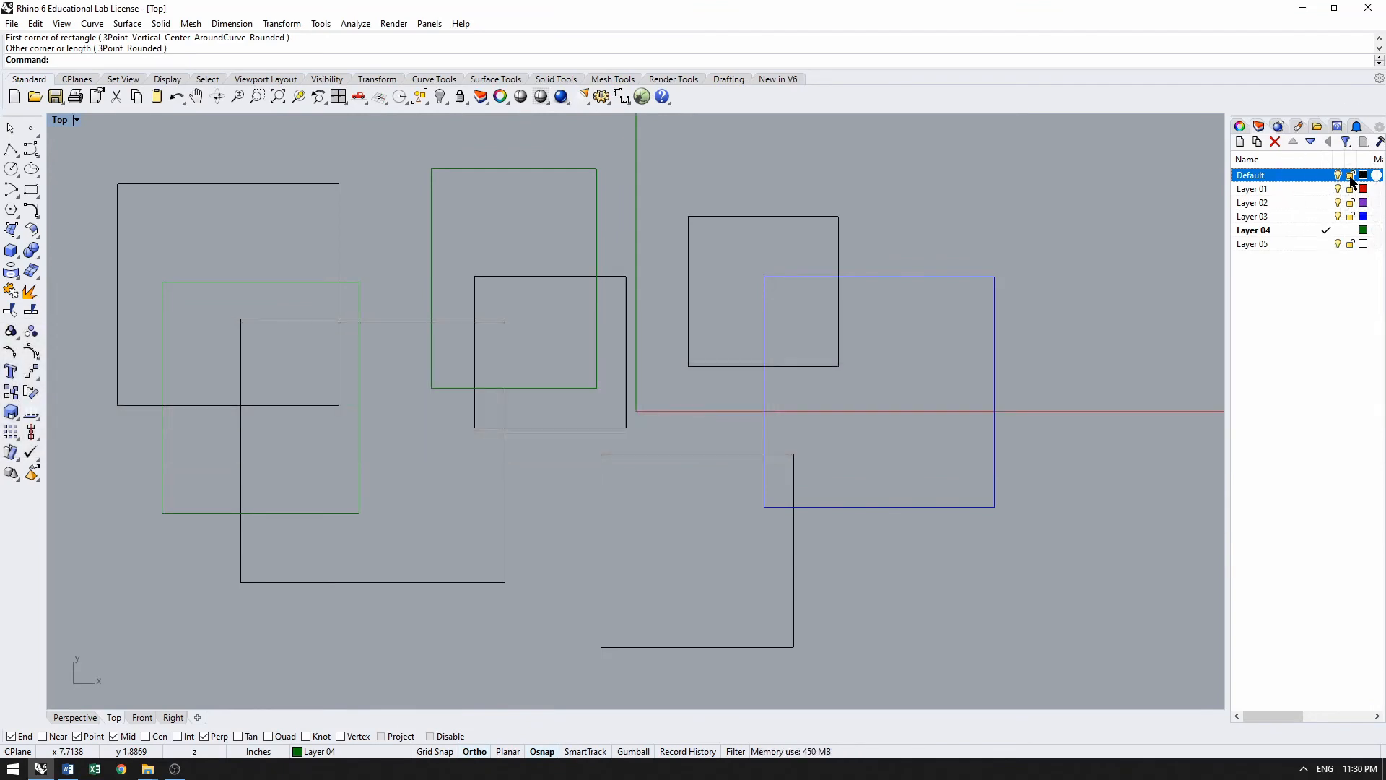
Step: Lock the Default layer and test a crossing selection, unlock it and repeat the crossing selection, and deselect everything
click(1351, 175)
drag(1065, 209, 408, 505)
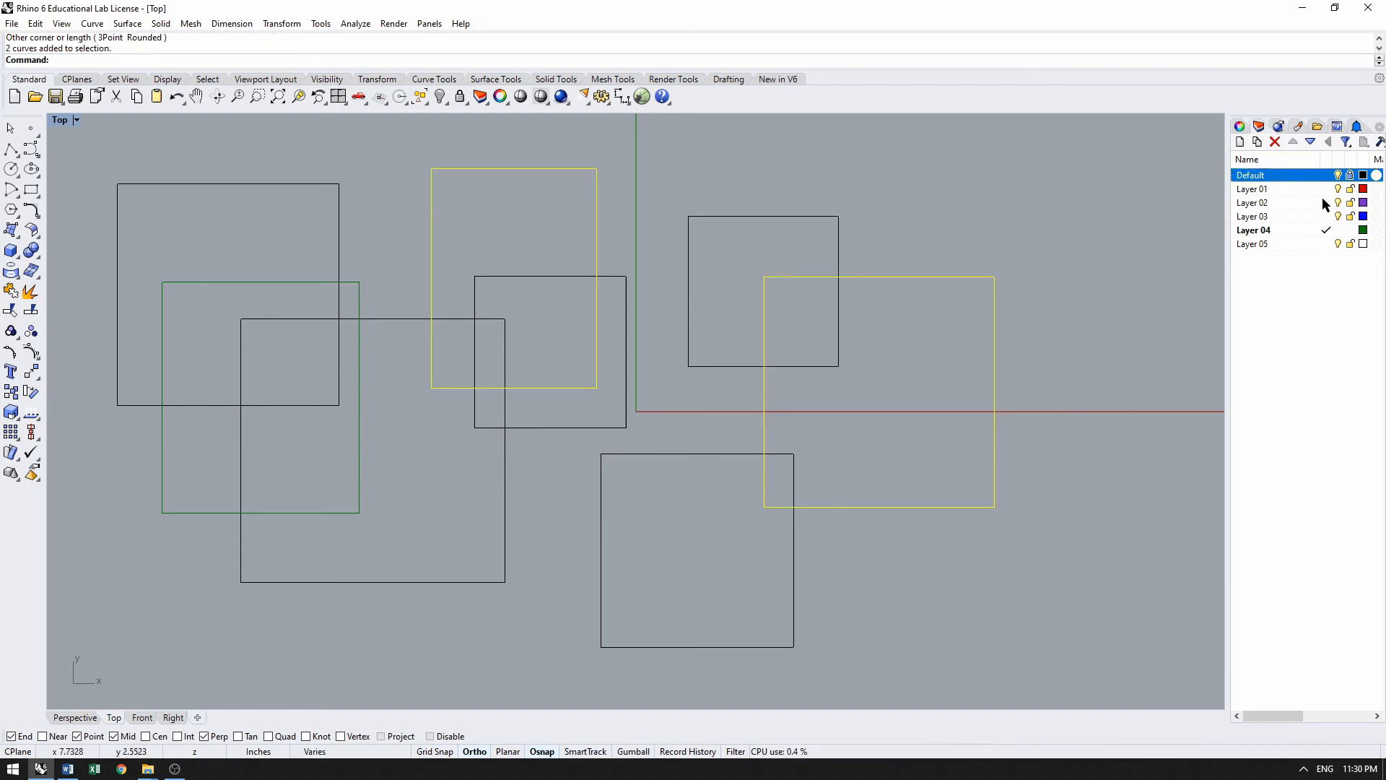
click(1350, 176)
drag(975, 210, 458, 537)
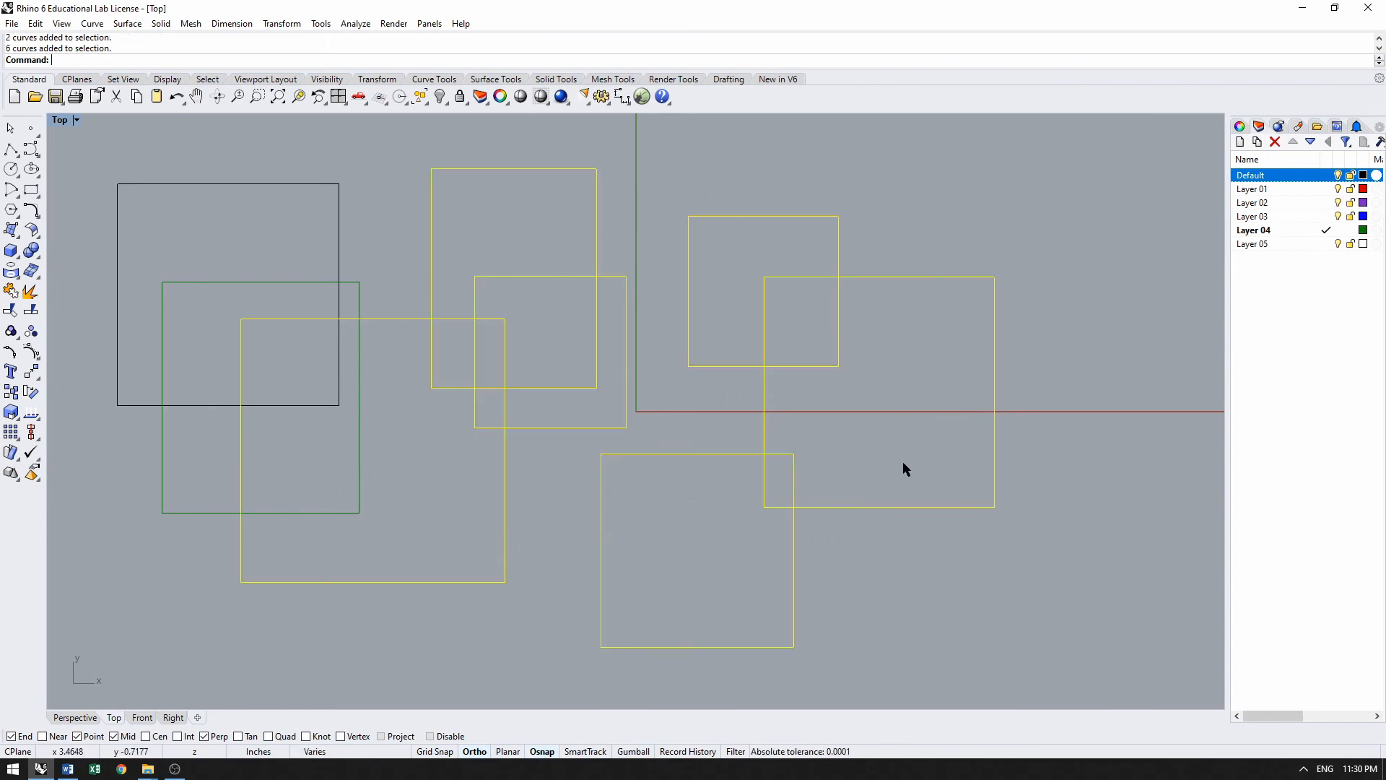
click(1119, 384)
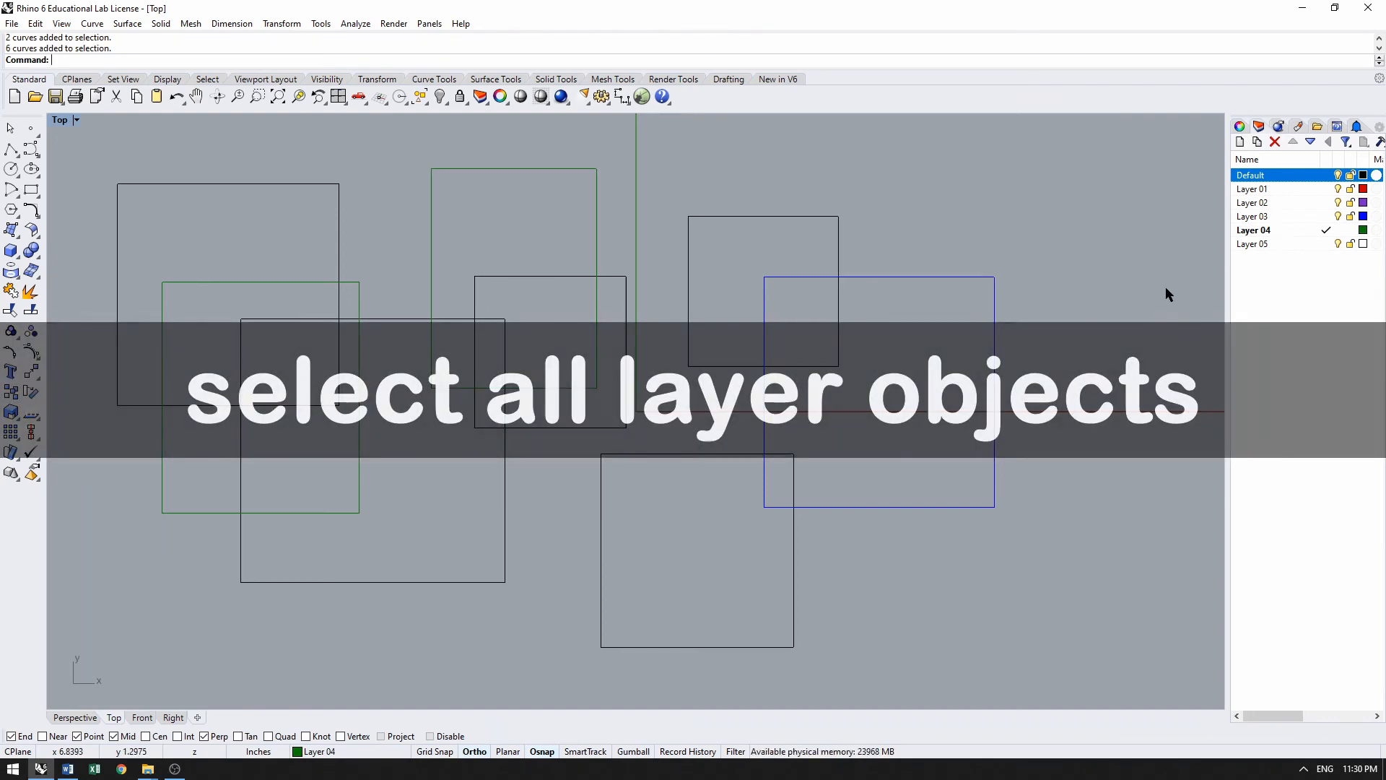
Step: Select all objects on the Default layer
right_click(1253, 182)
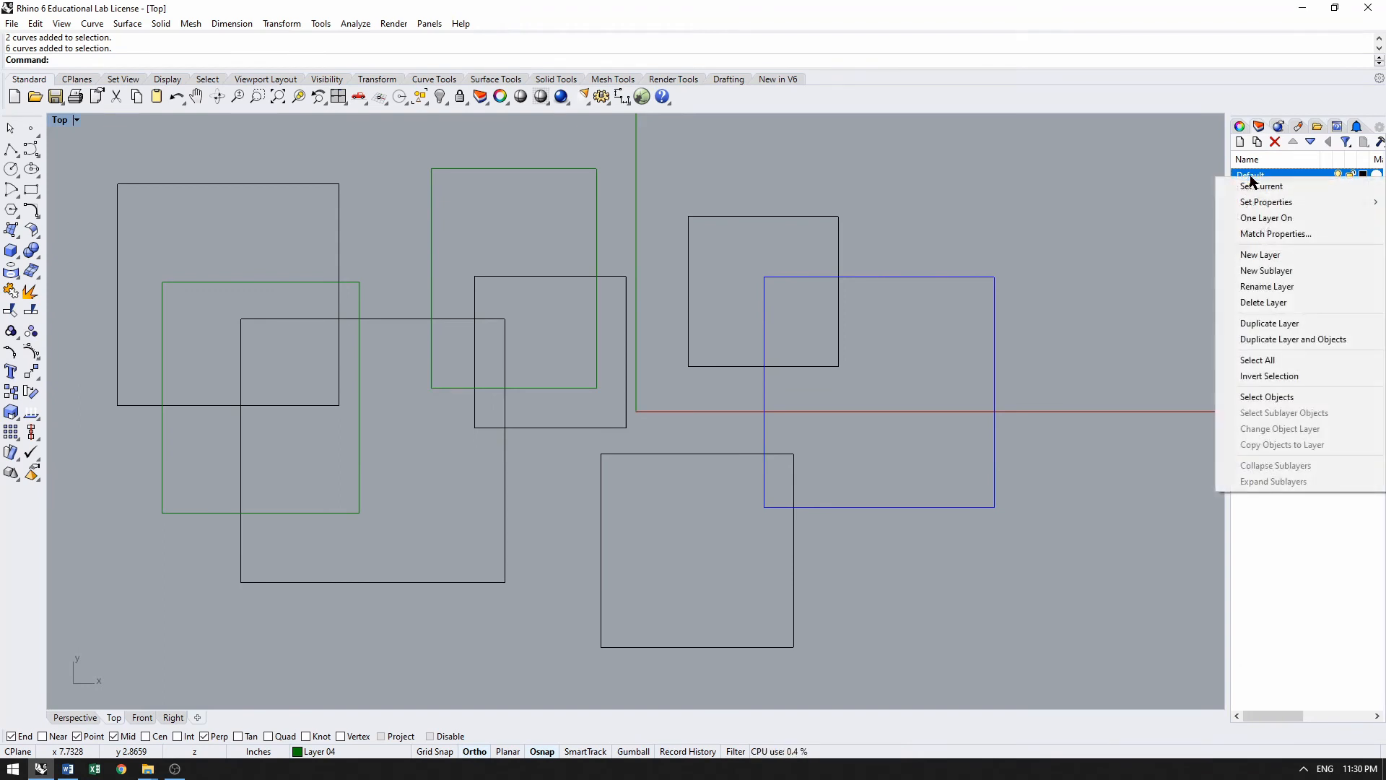
click(1272, 398)
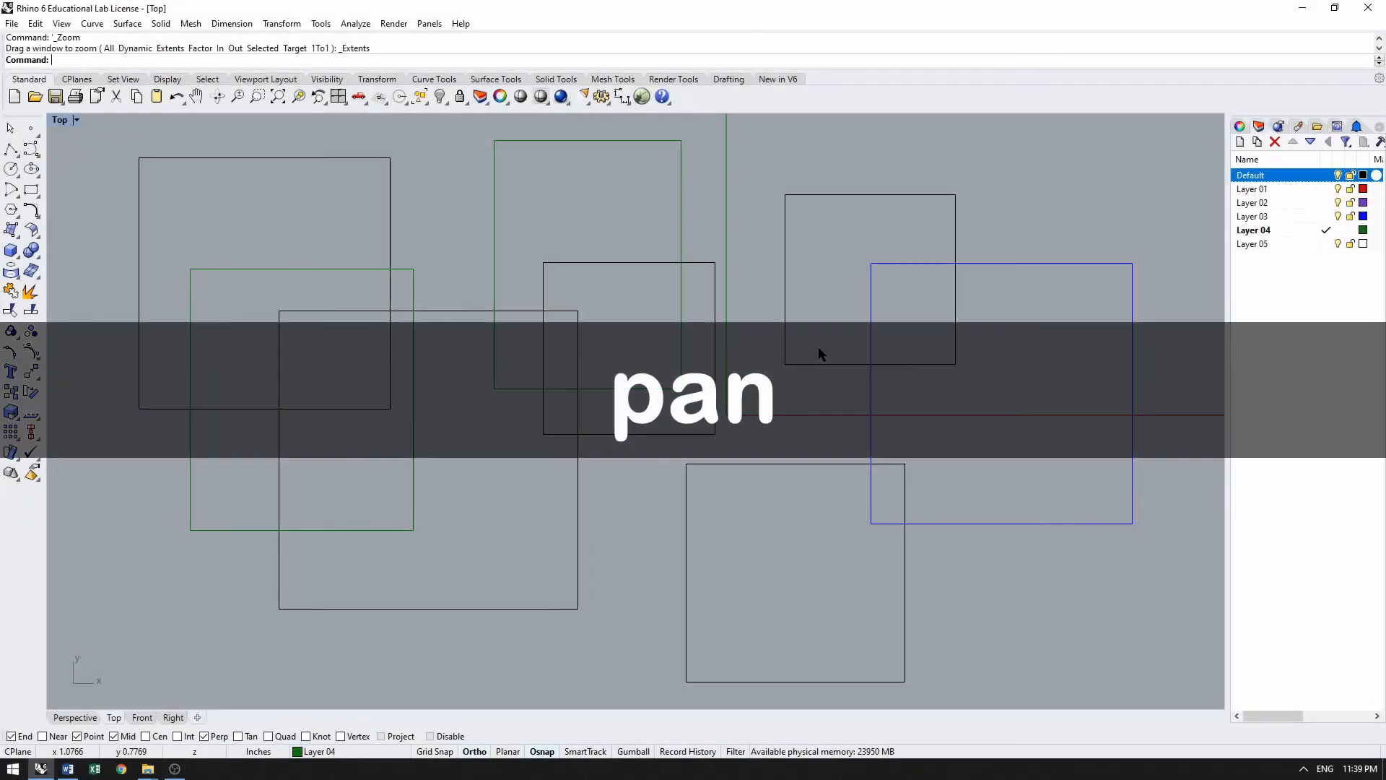
Step: Pan the Top view and zoom out and in around the squares
right_drag(818, 347, 901, 359)
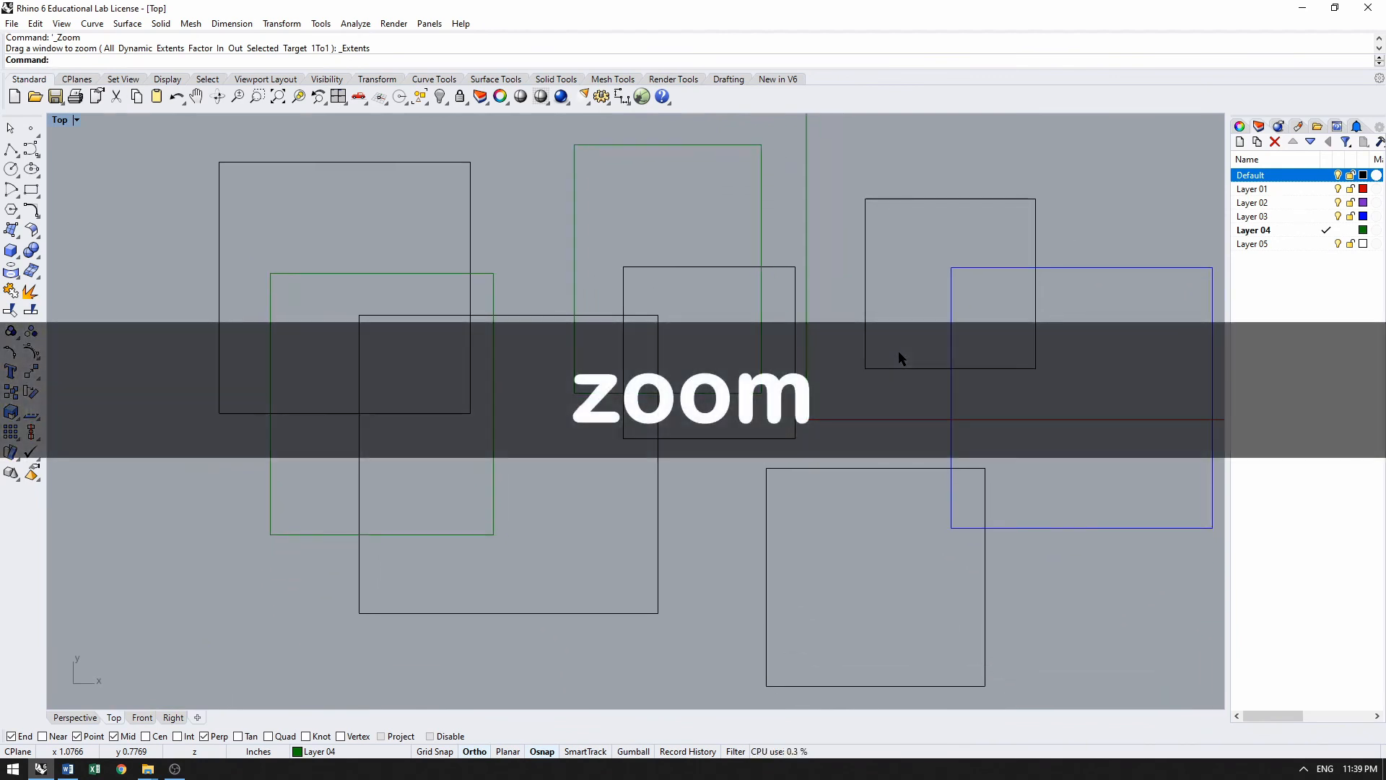
scroll(899, 358, down, 6)
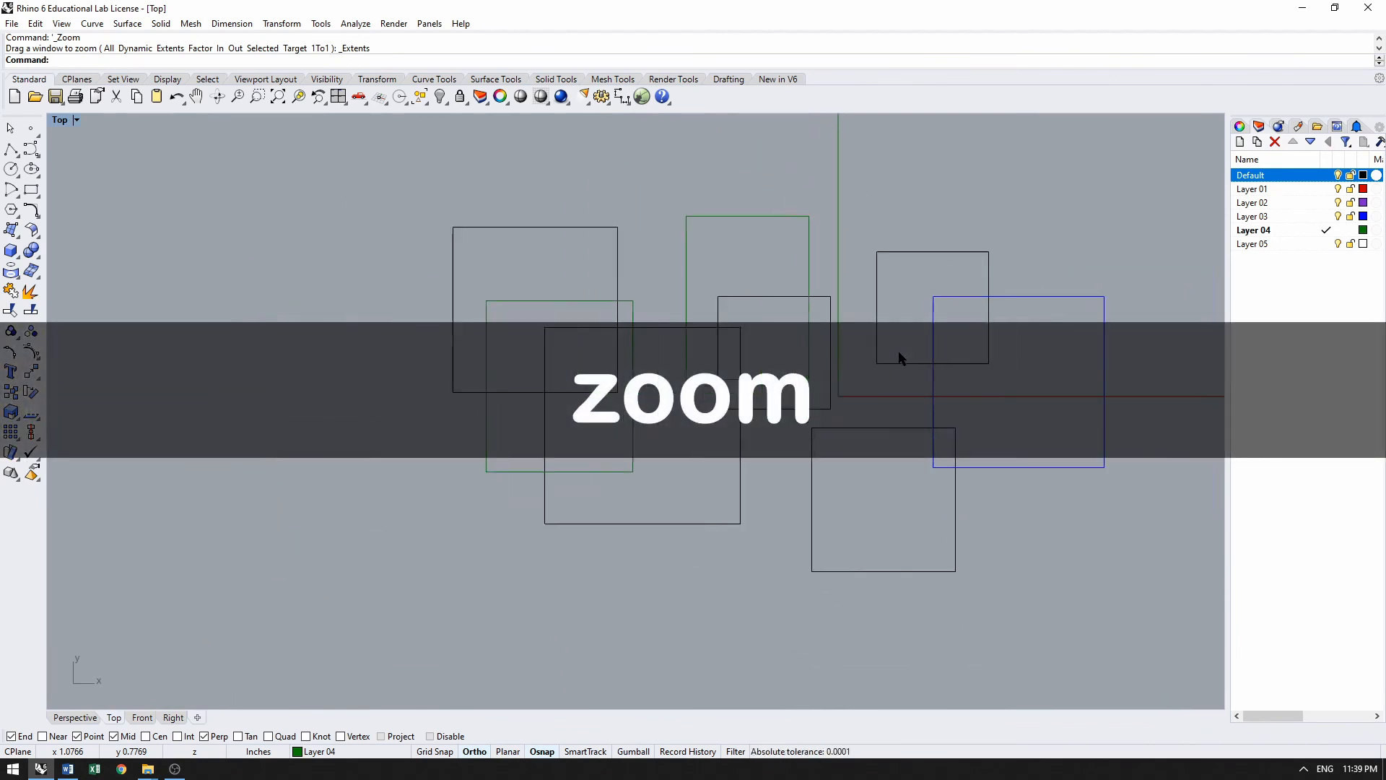
scroll(897, 359, up, 5)
scroll(897, 359, down, 2)
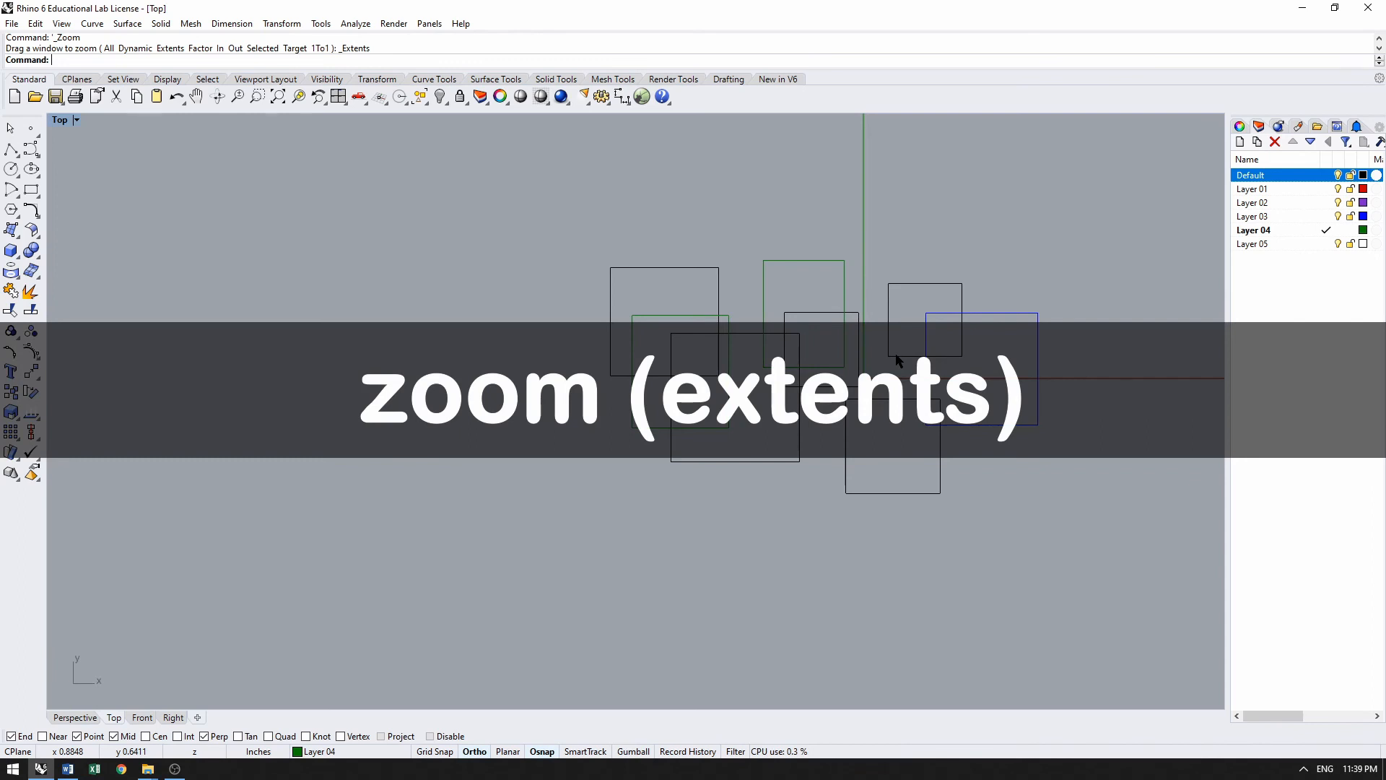
Step: Zoom far out of the Top view and use the Zoom command's Extents option to fit all objects
scroll(897, 359, down, 10)
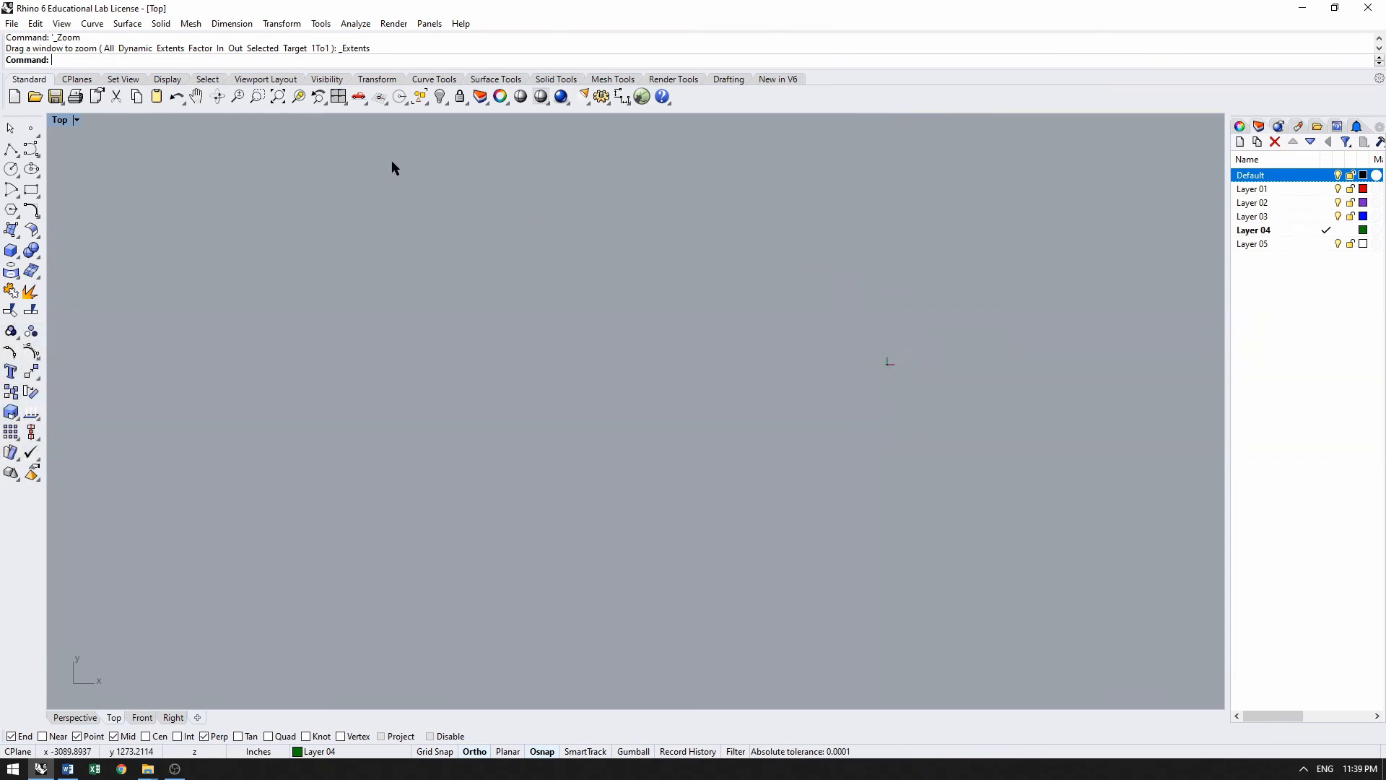
click(31, 64)
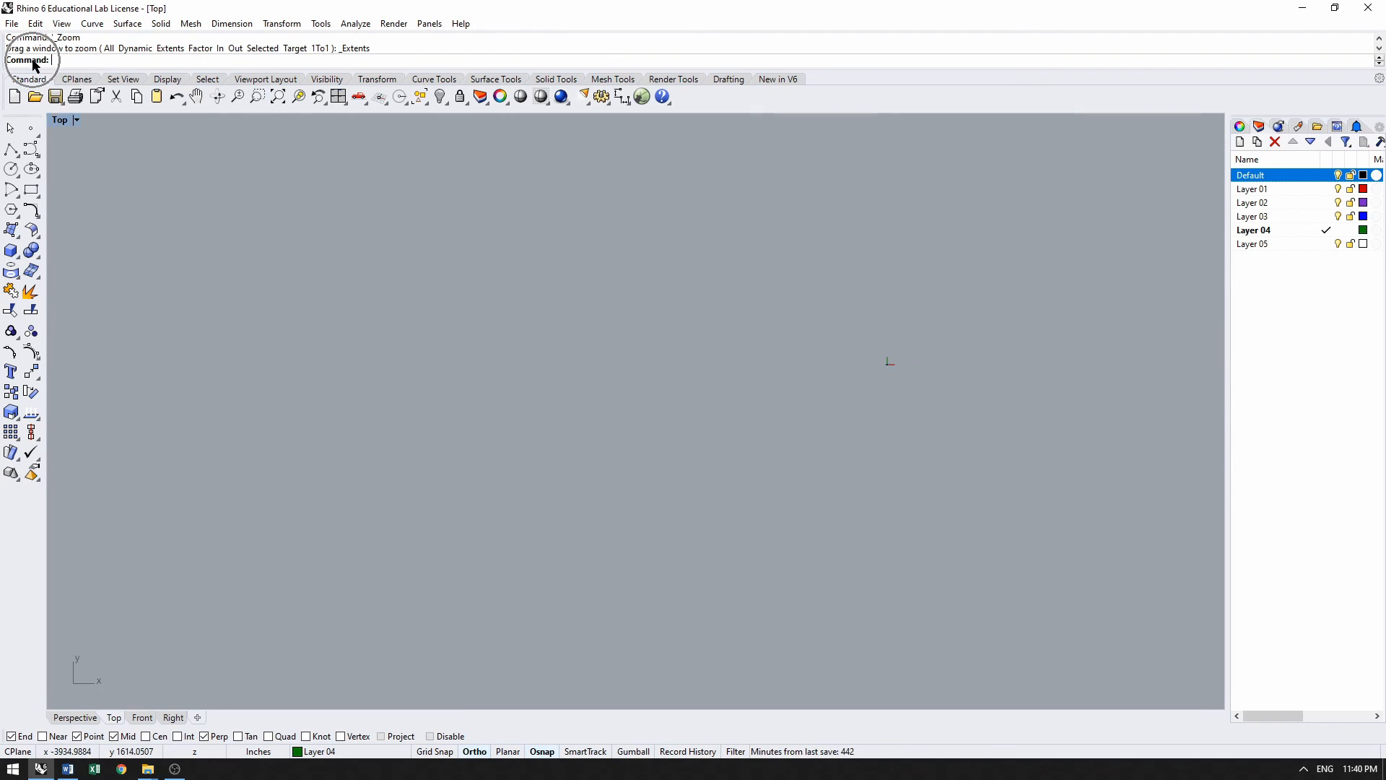
click(35, 65)
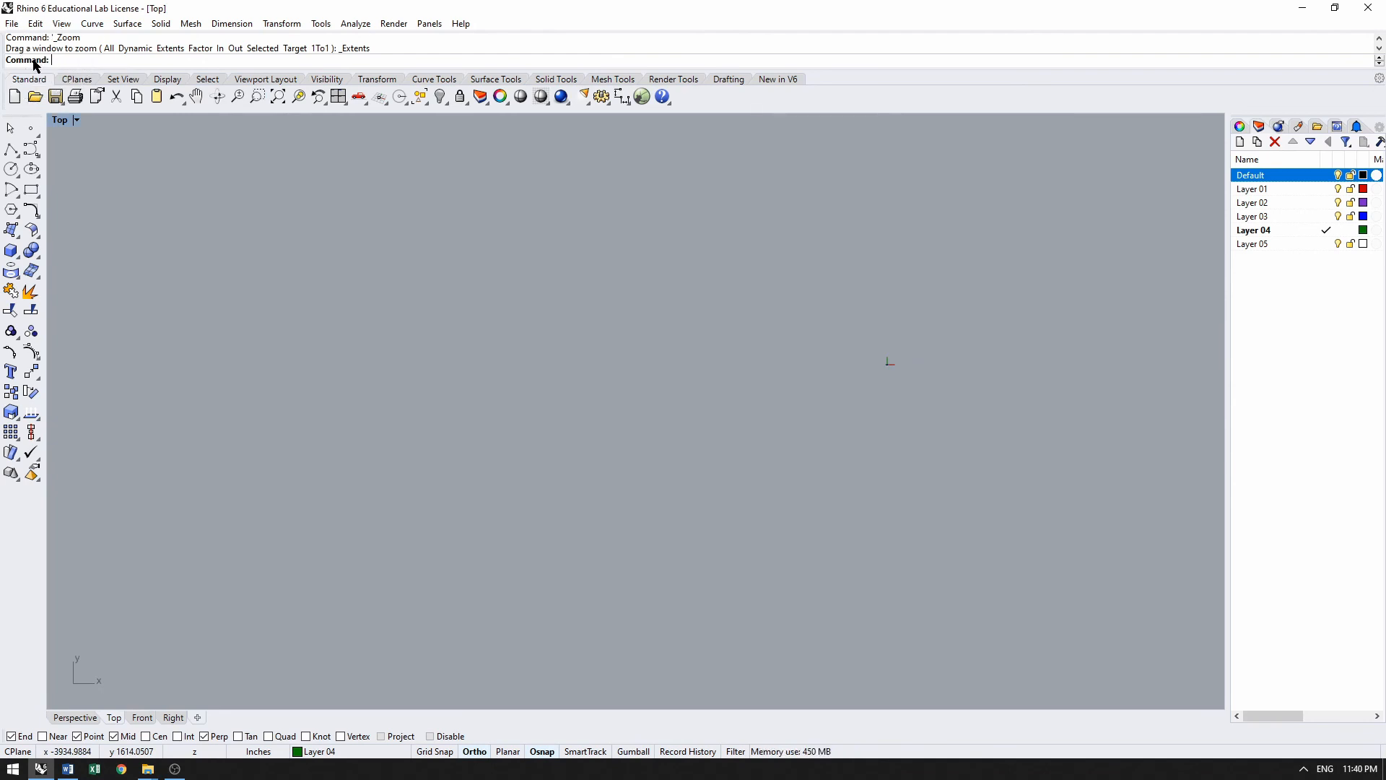
text(Zoom)
key(Return)
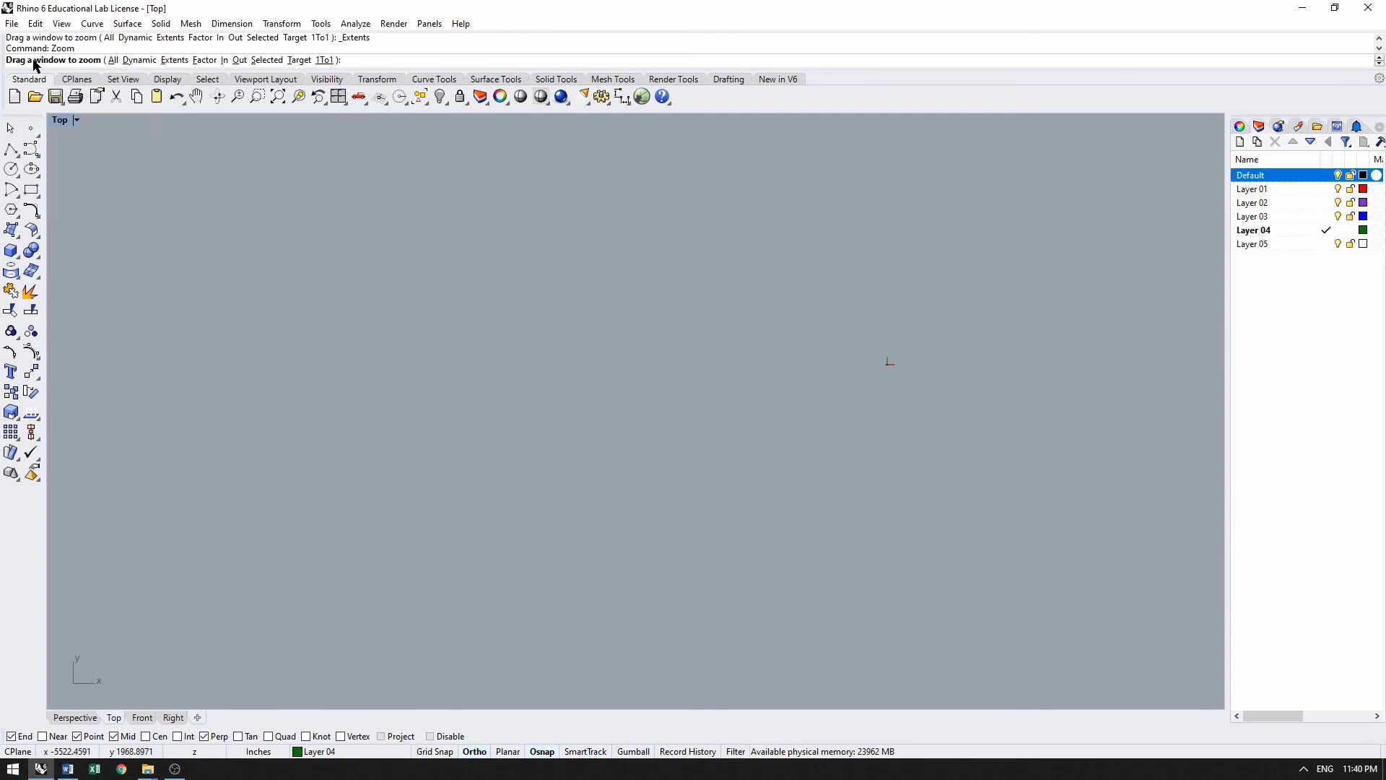
click(175, 60)
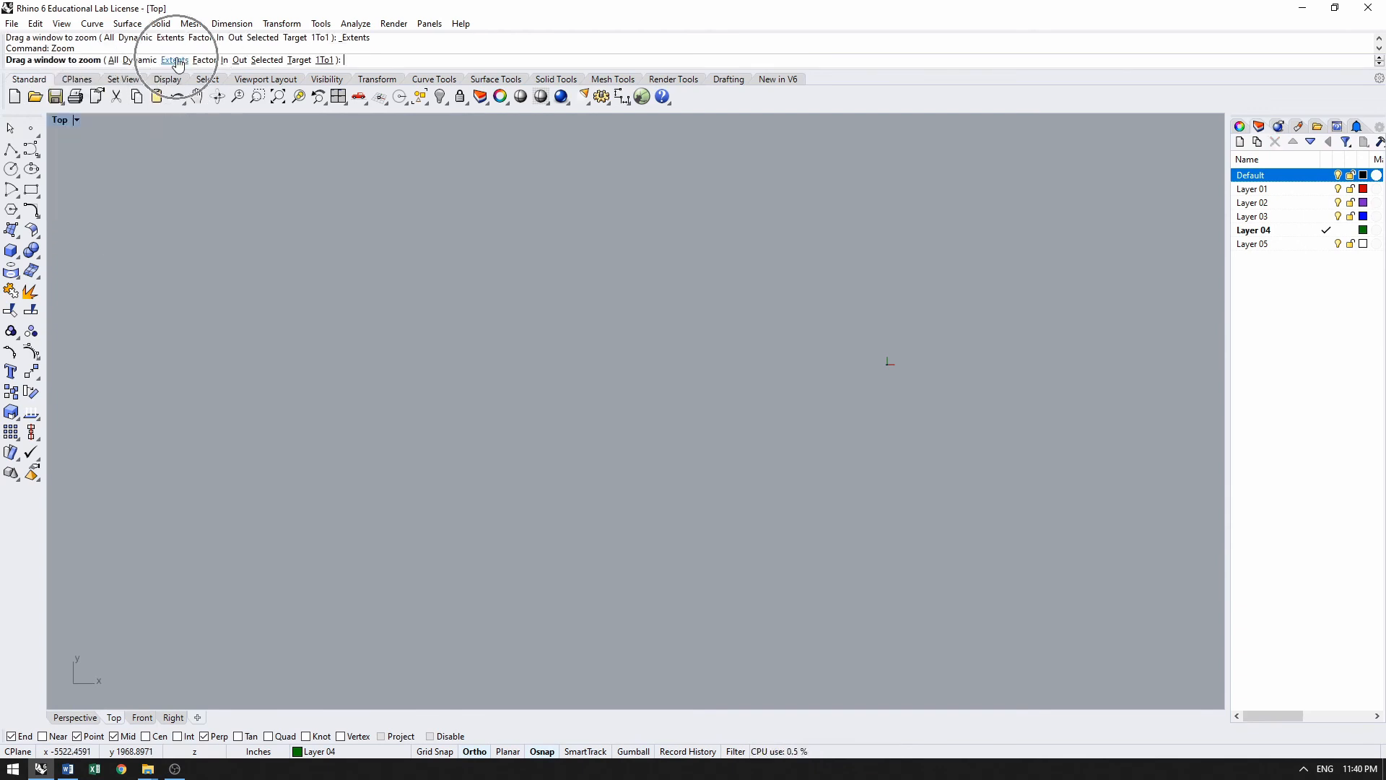
click(176, 61)
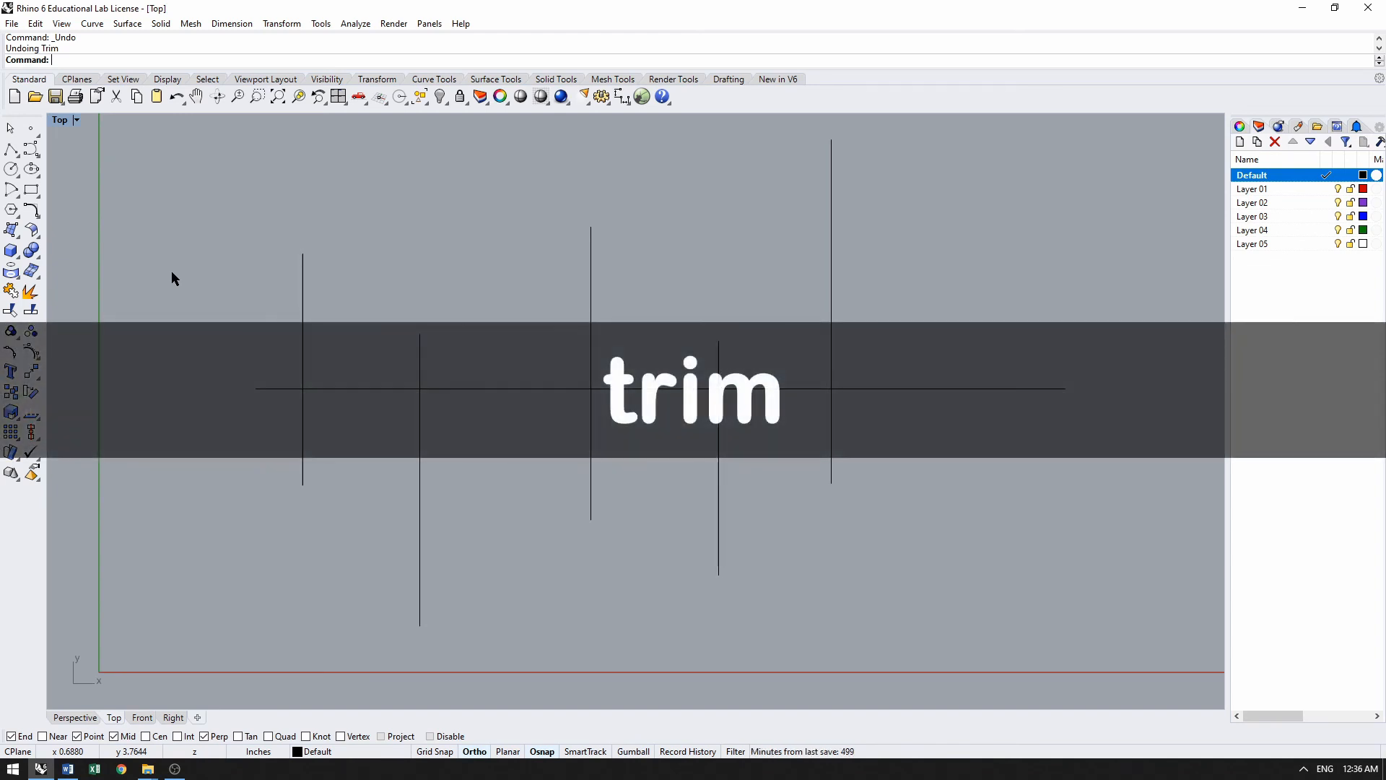
Step: Trim four vertical lines at the horizontal line, removing the first, third and fourth lines' lower parts and the second line's upper part
click(33, 62)
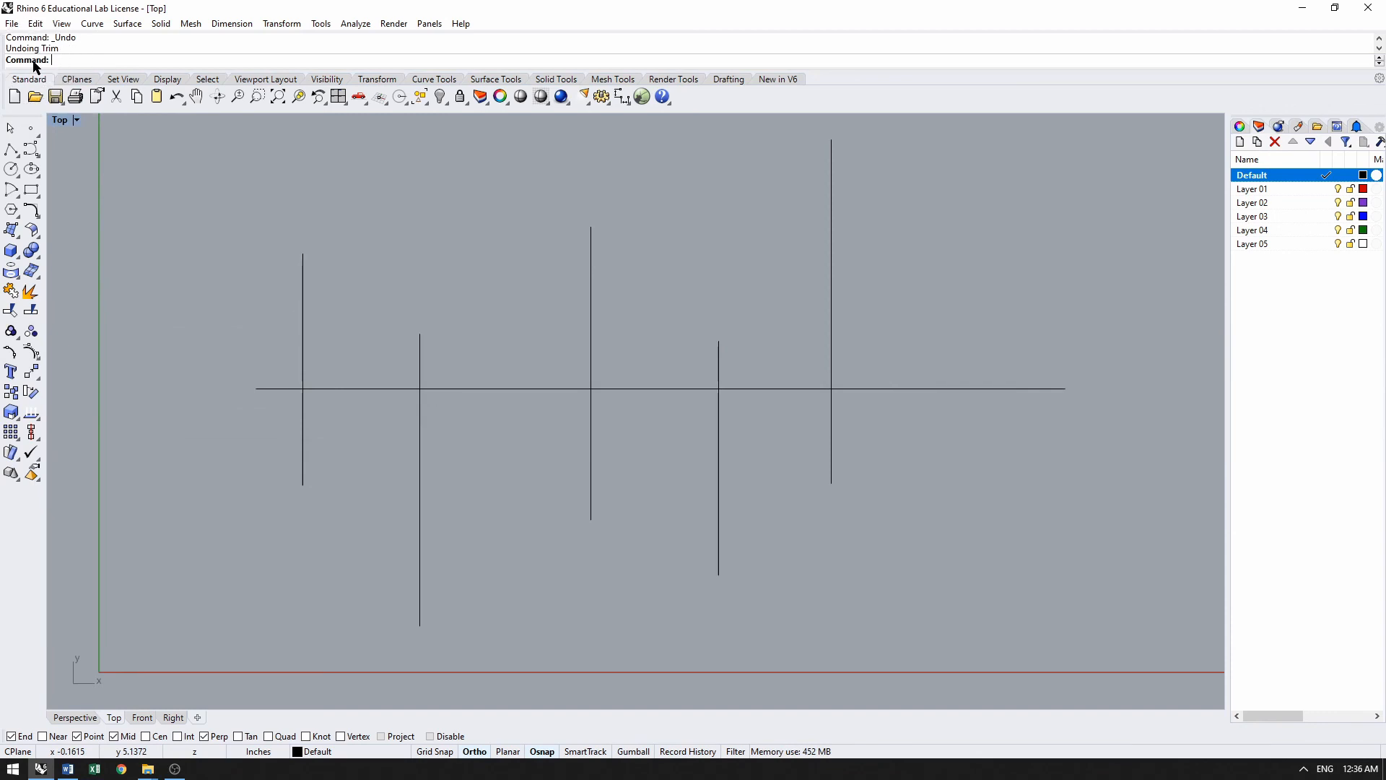
text(Trim)
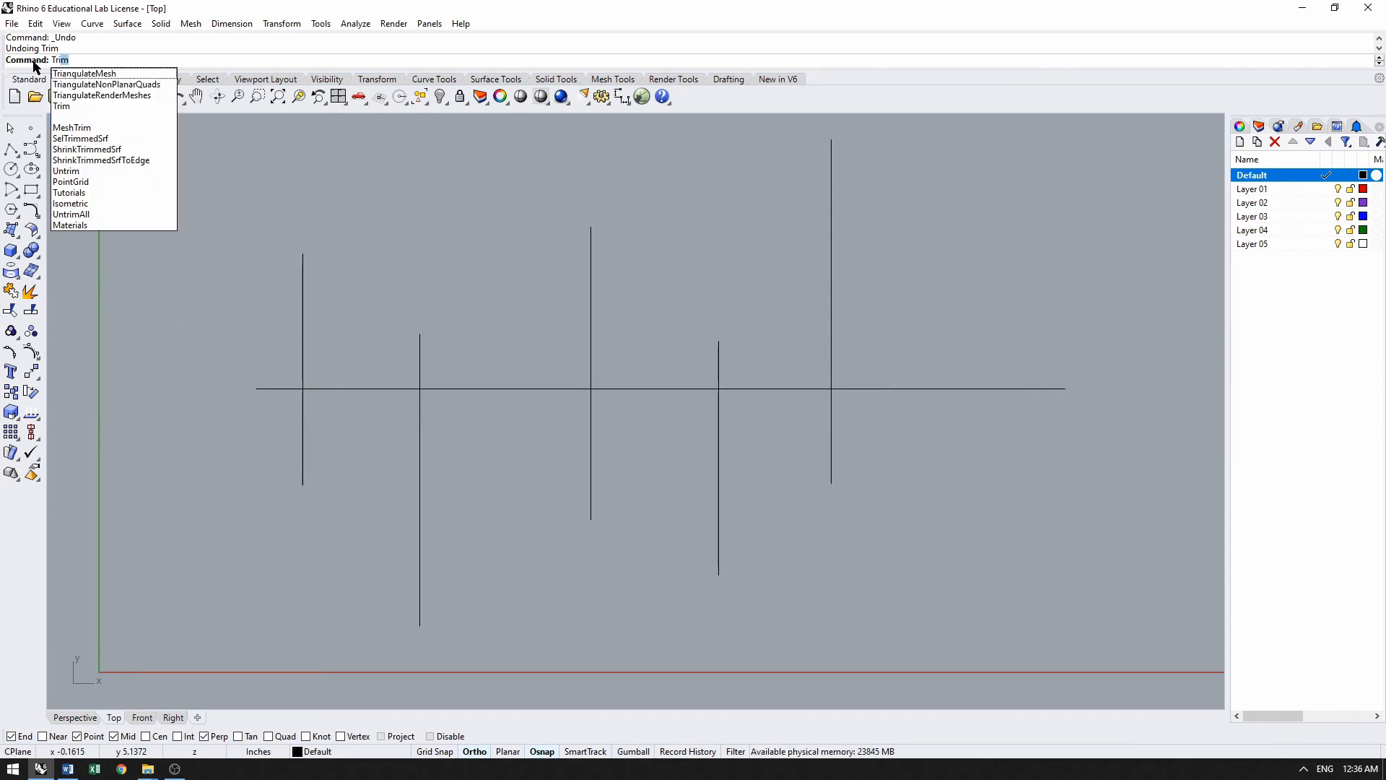
key(Return)
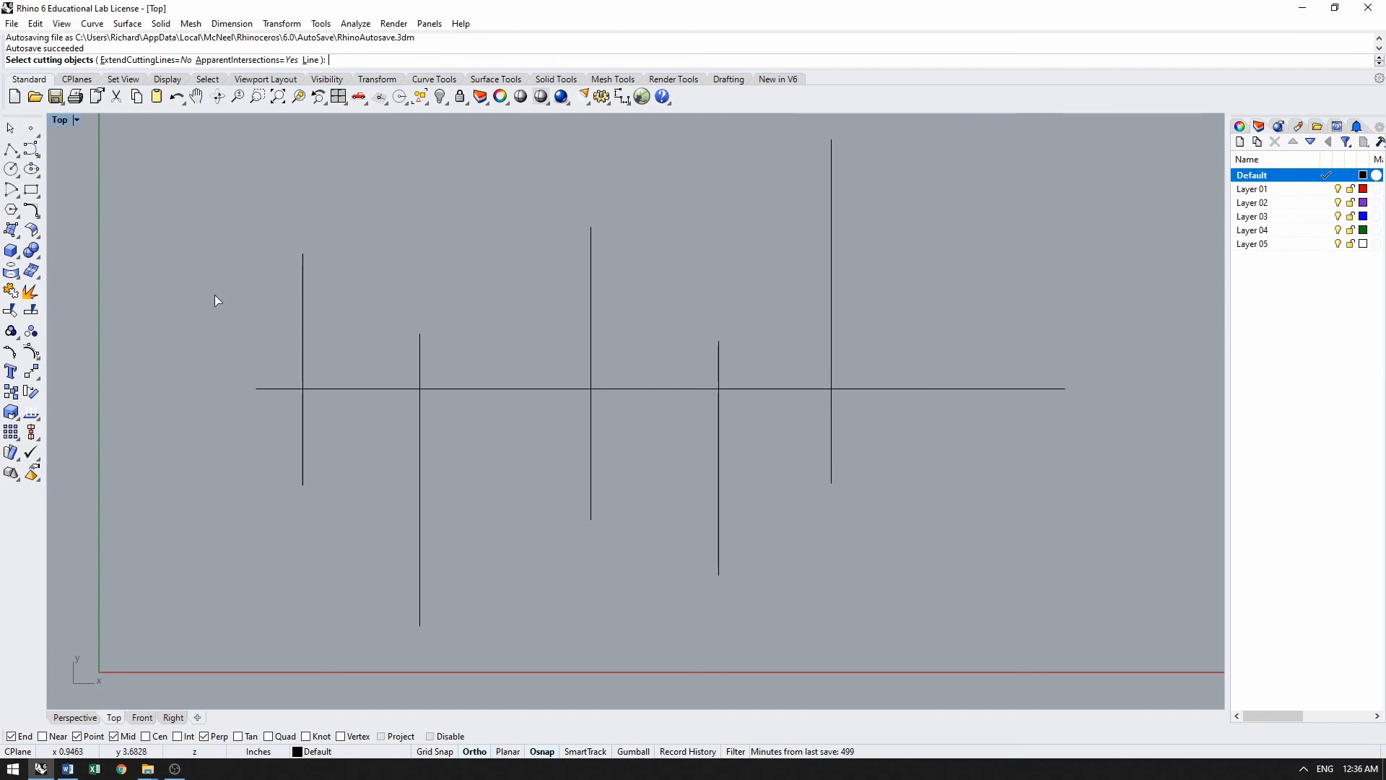
click(278, 388)
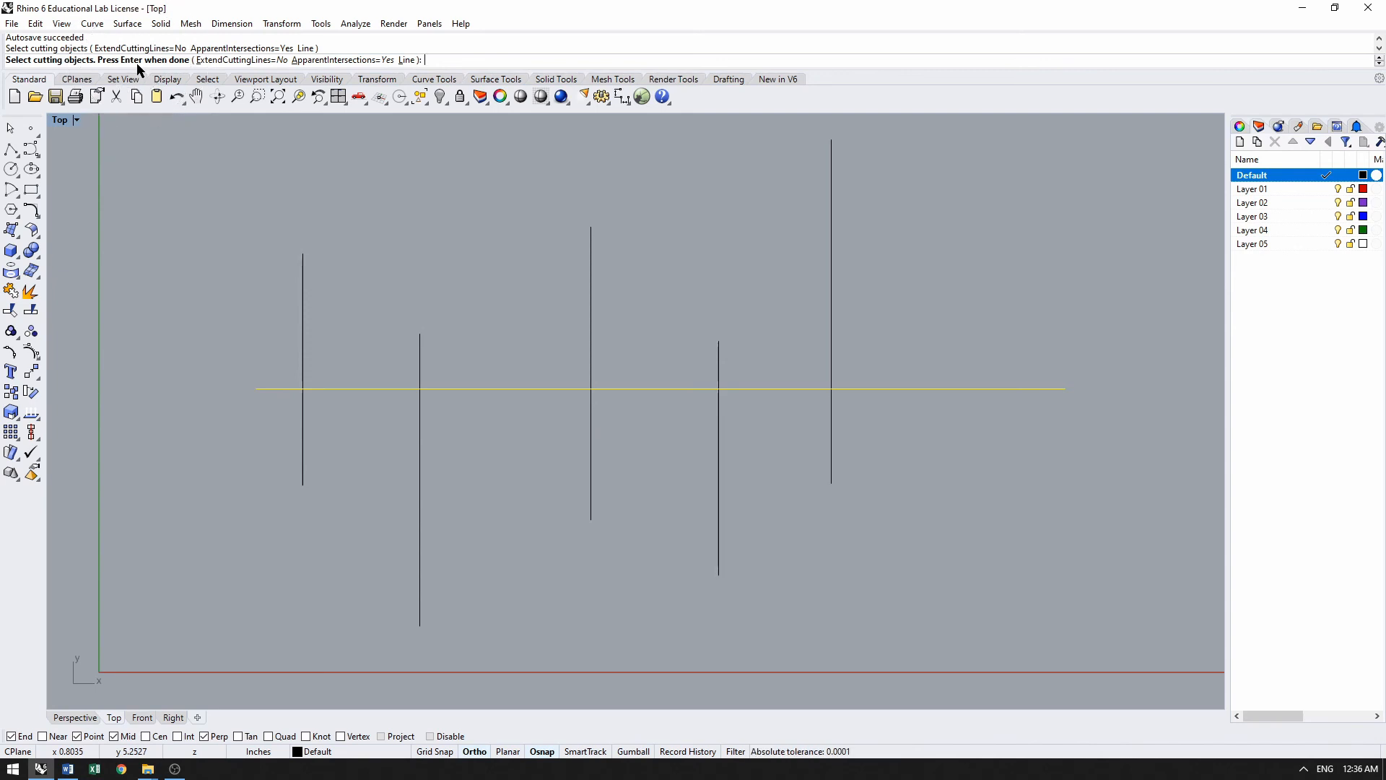
key(Return)
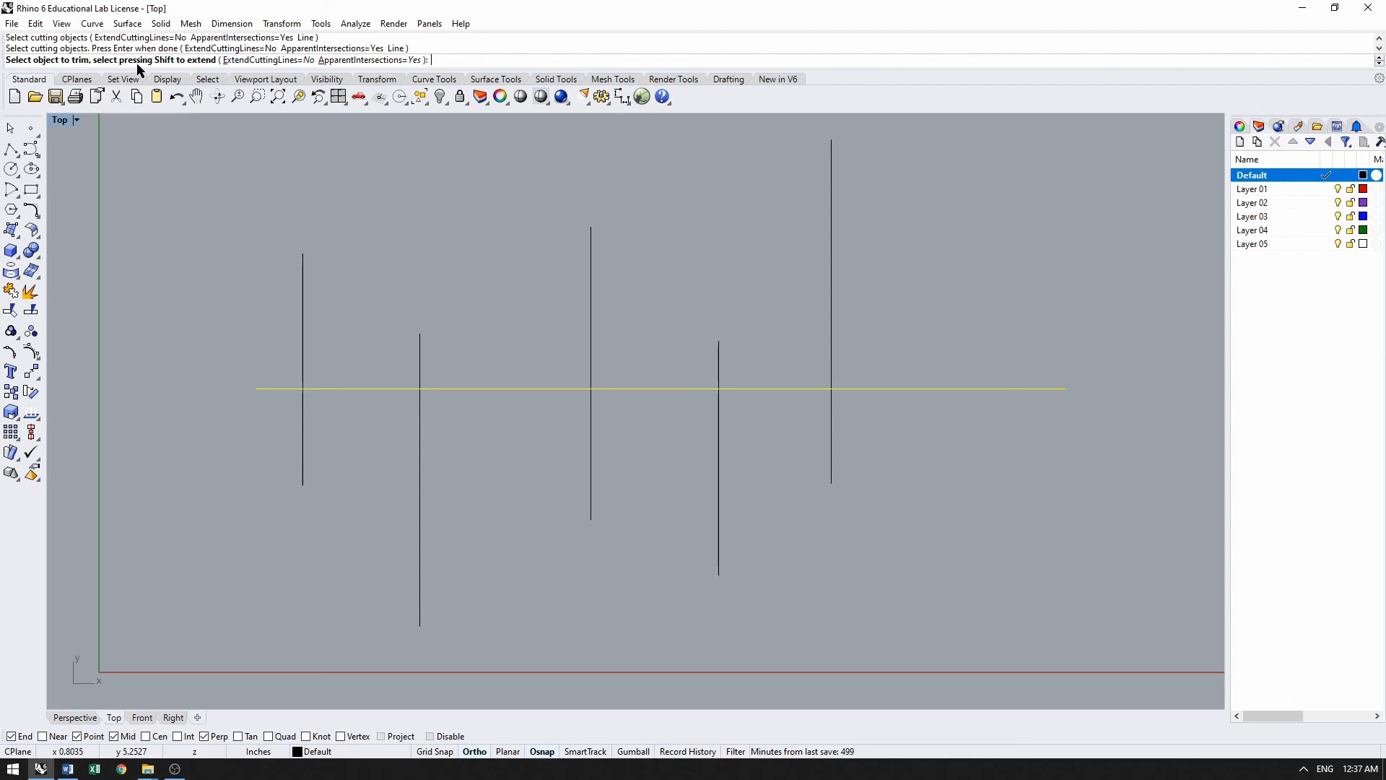
click(299, 439)
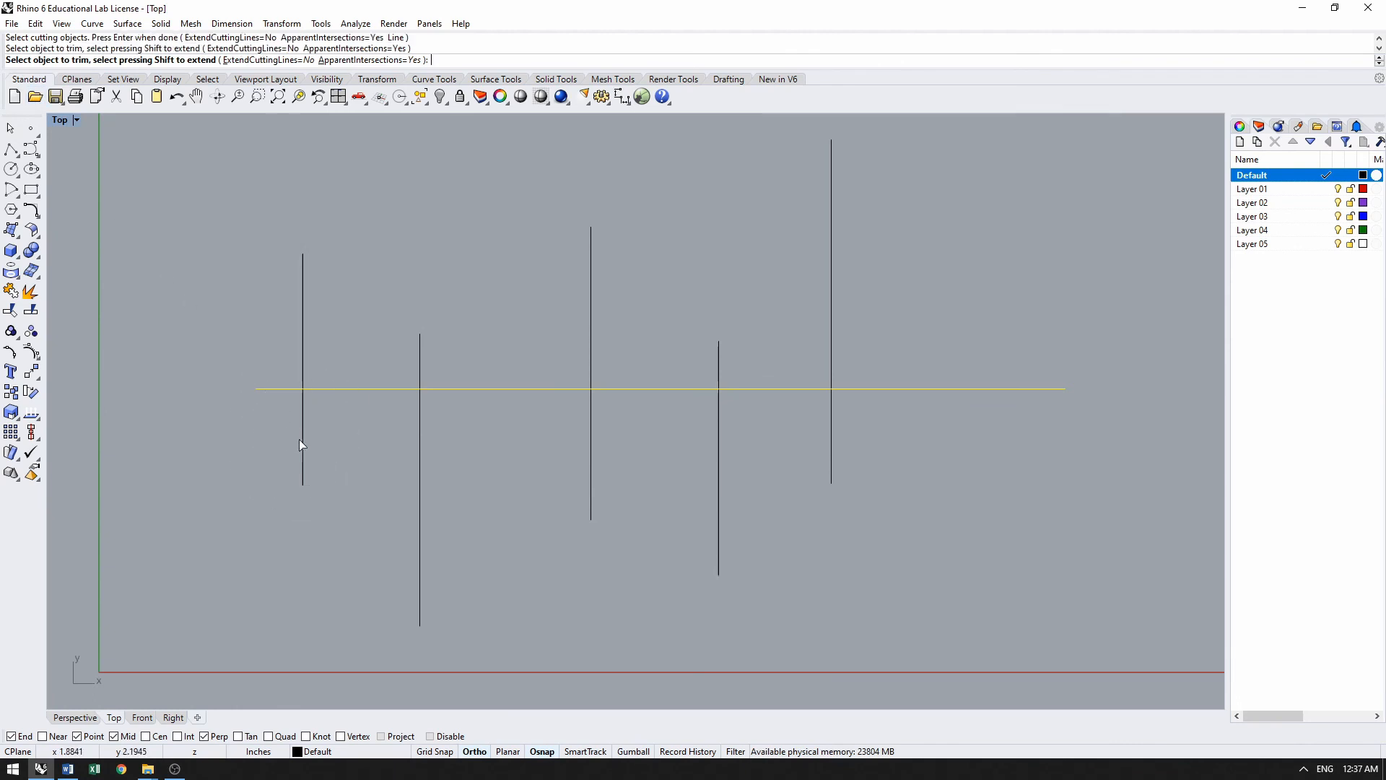
click(419, 360)
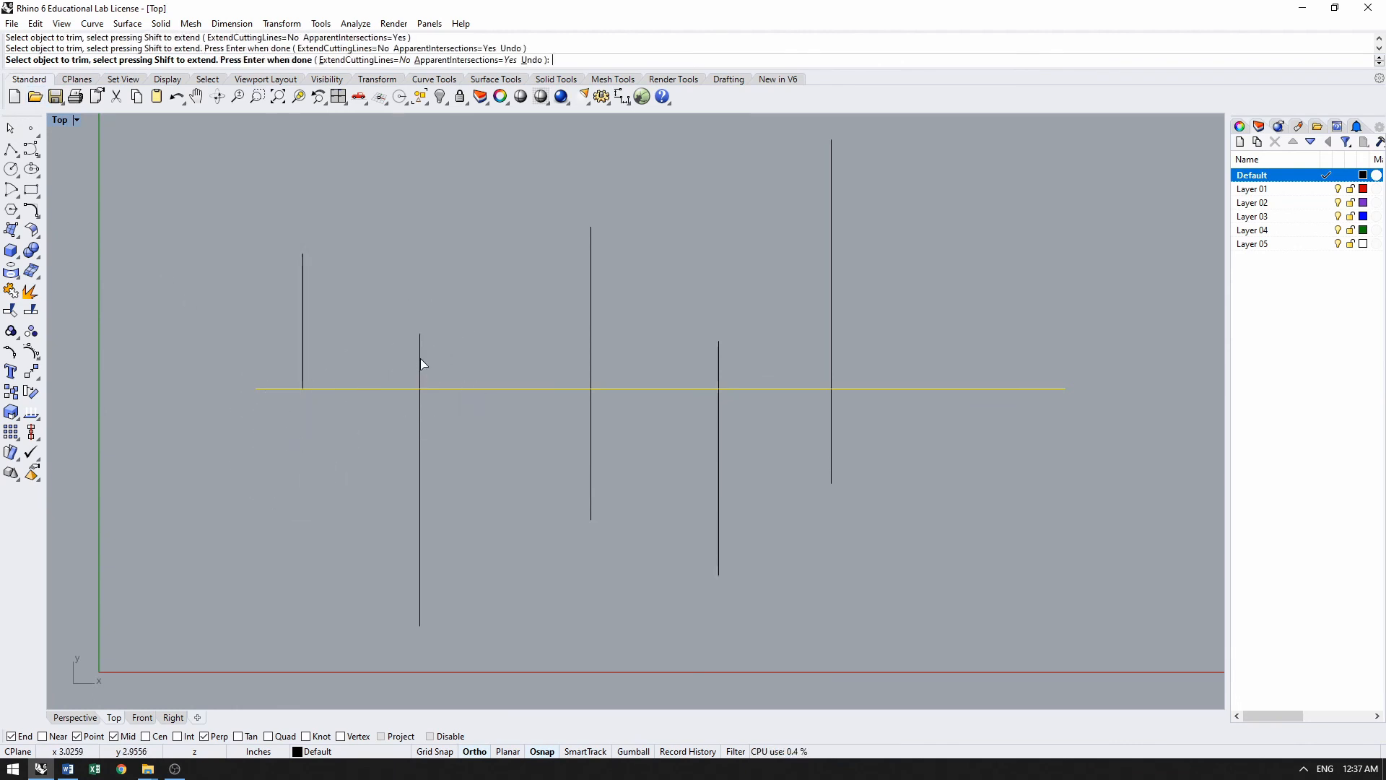
click(590, 467)
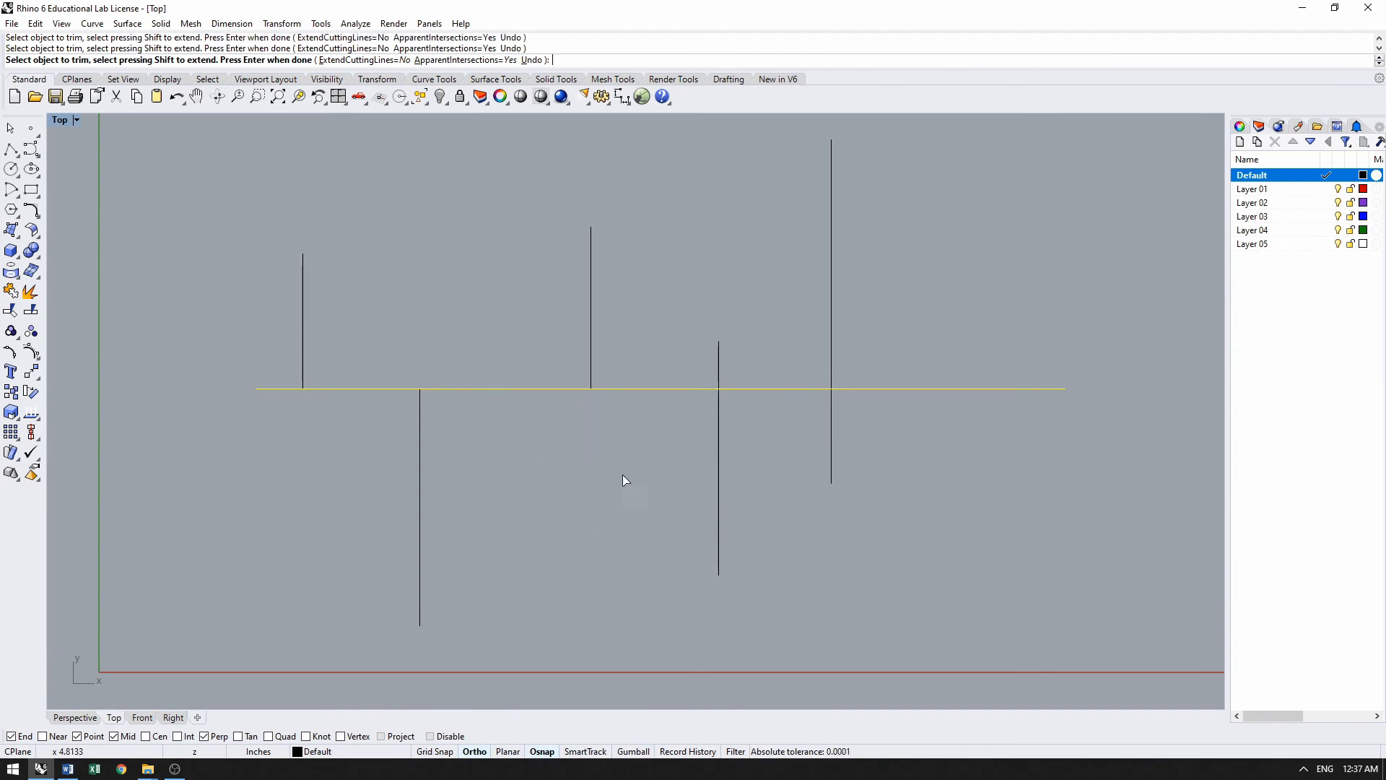
click(719, 497)
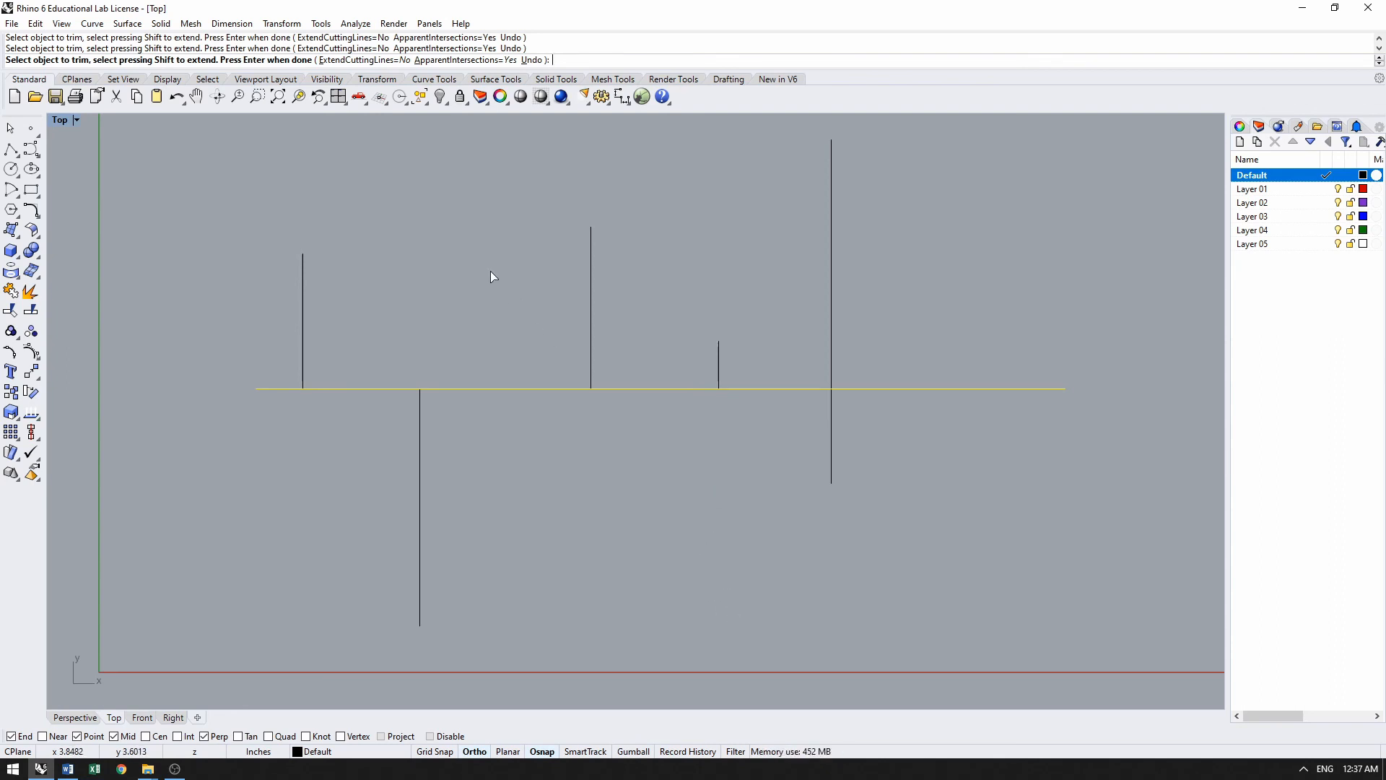
key(ctrl)
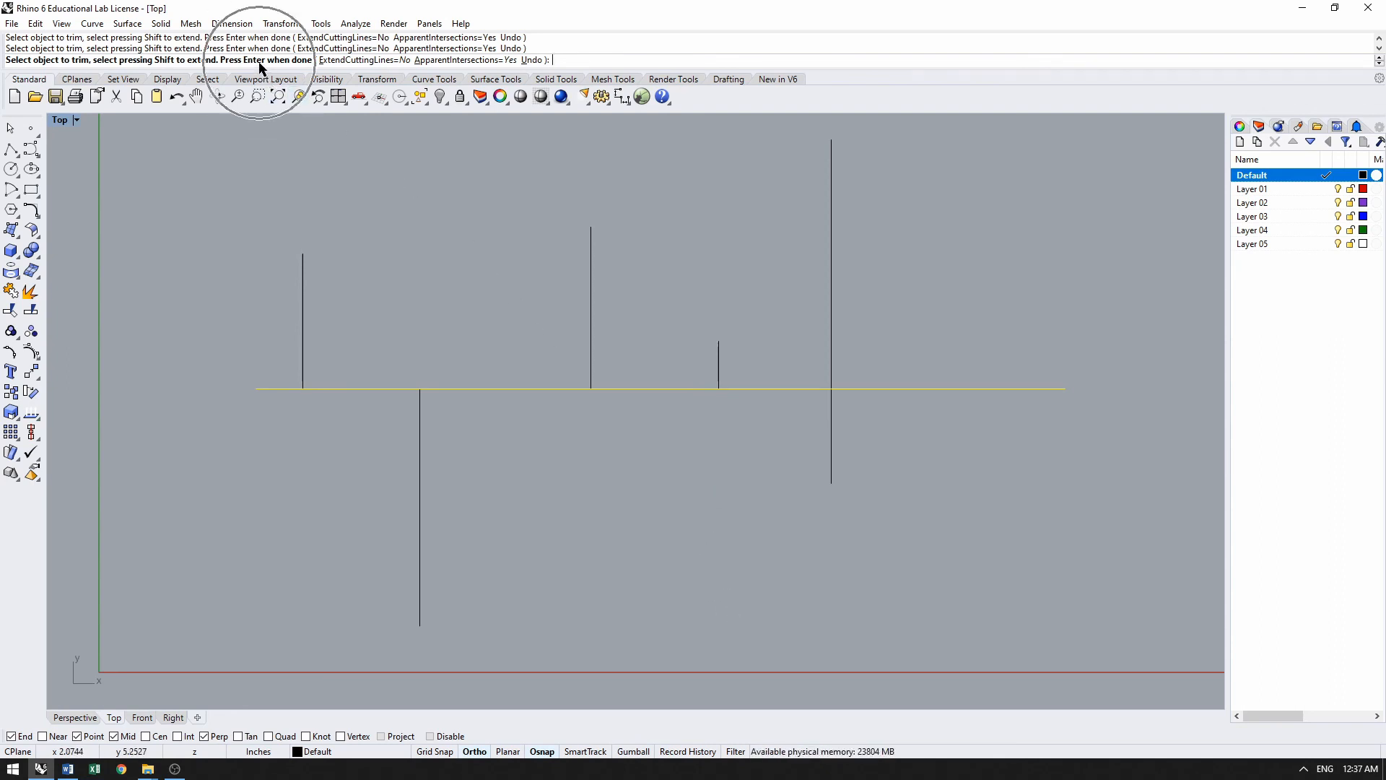
key(ctrl)
key(ctrl)
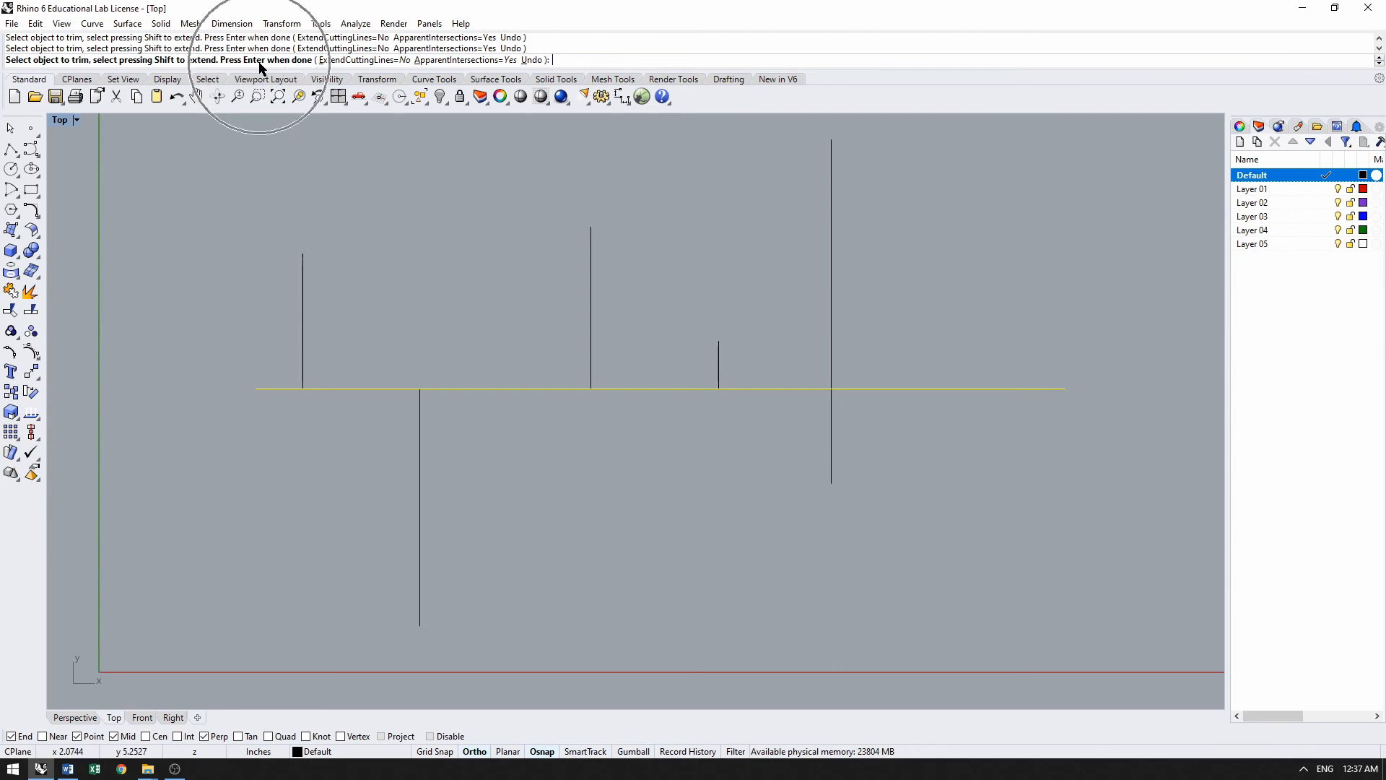
key(Return)
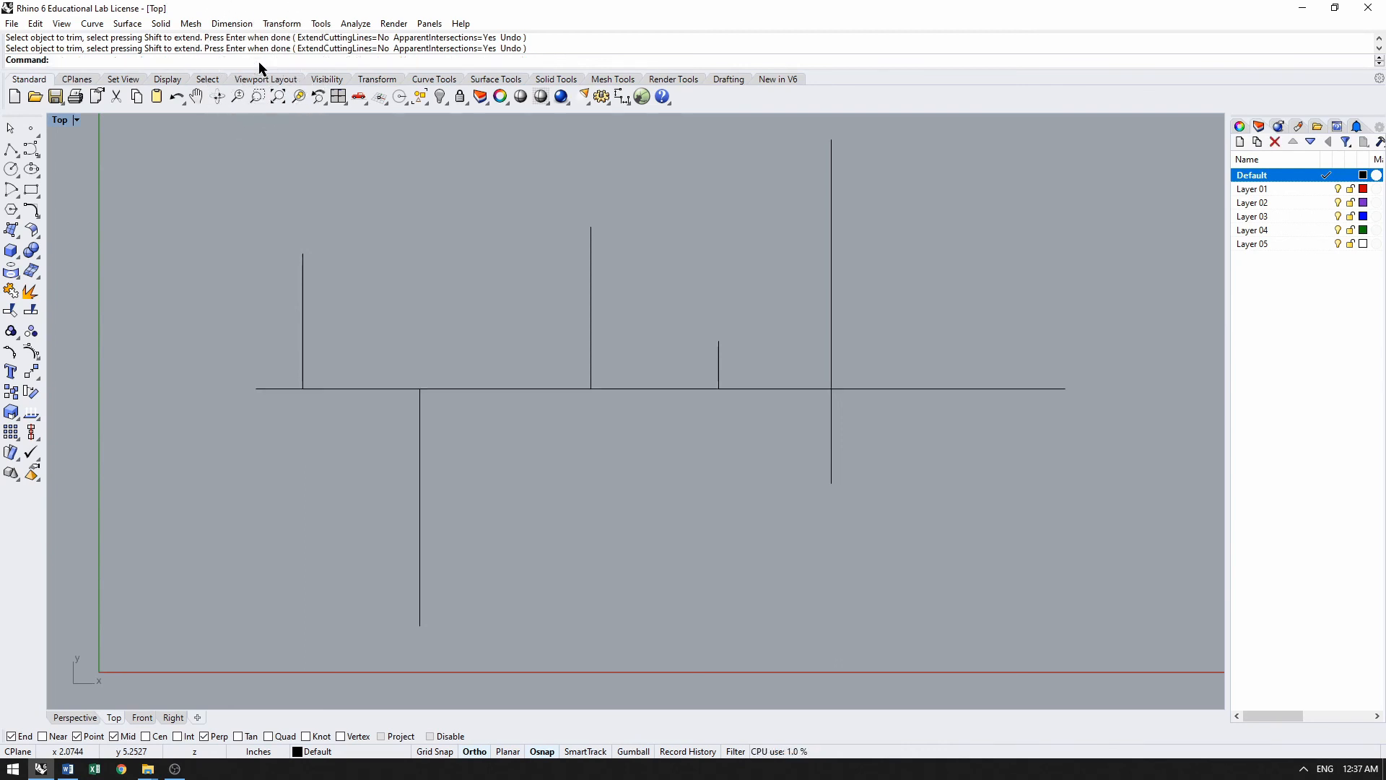